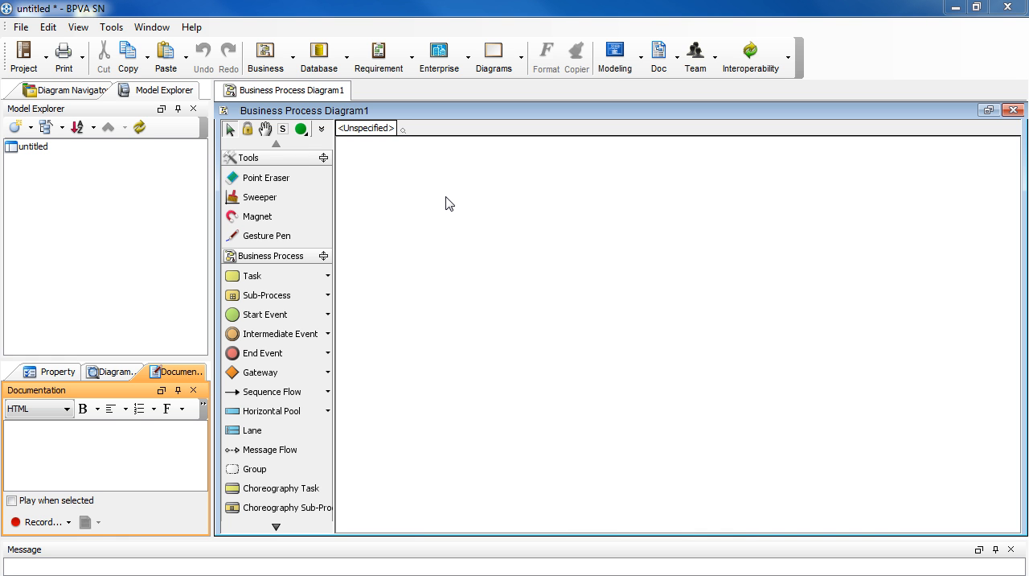
left_click(45, 74)
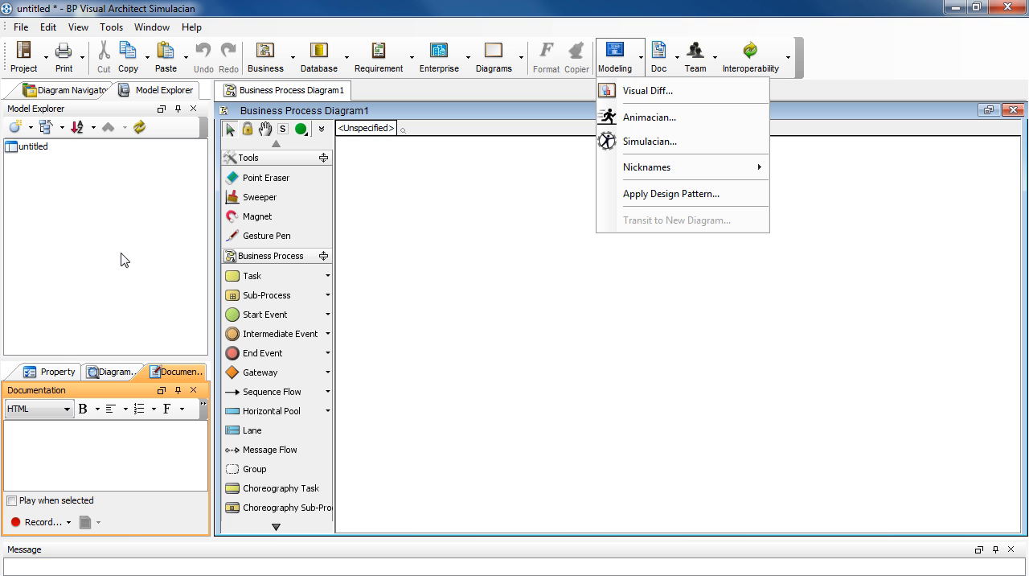
left_click(97, 454)
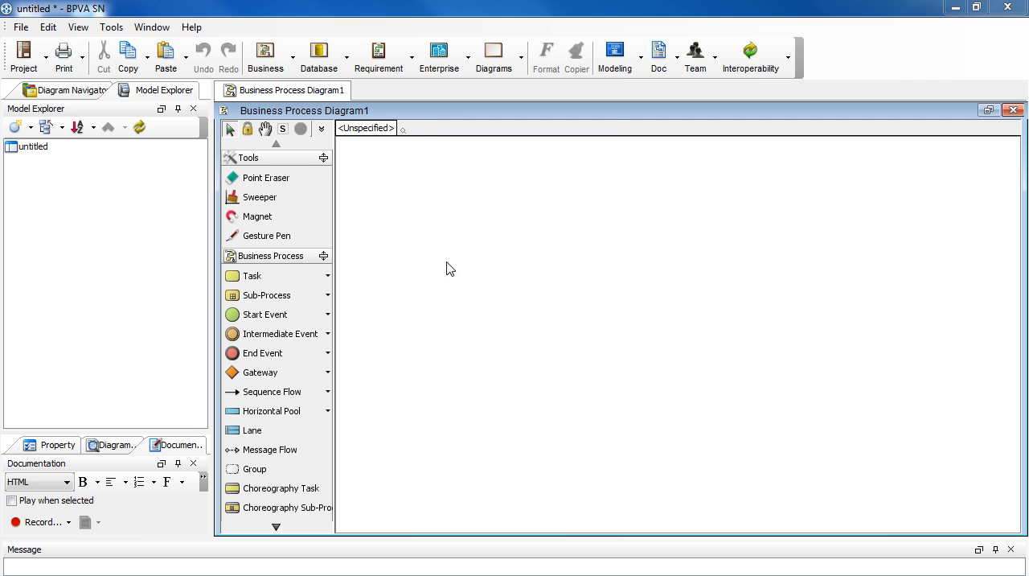
Step: Create a new Glossary Grid for requirement modeling and hide its grid configuration area
left_click(412, 64)
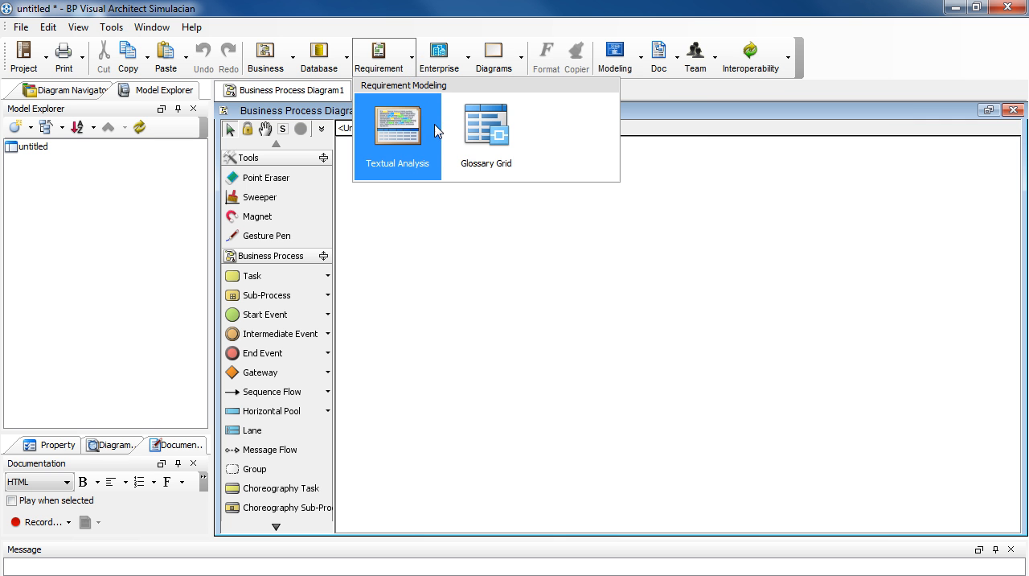
left_click(493, 130)
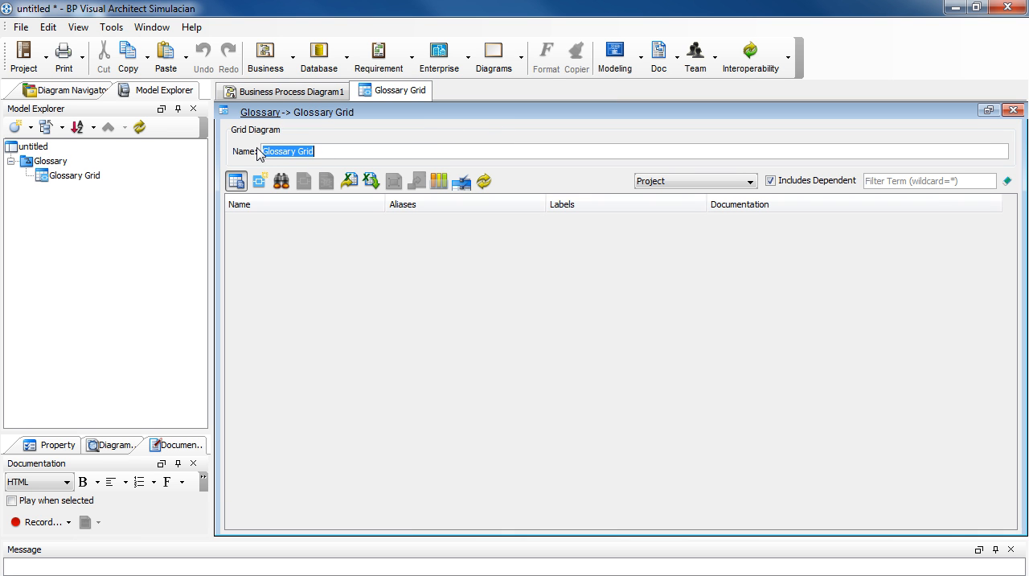
left_click(330, 149)
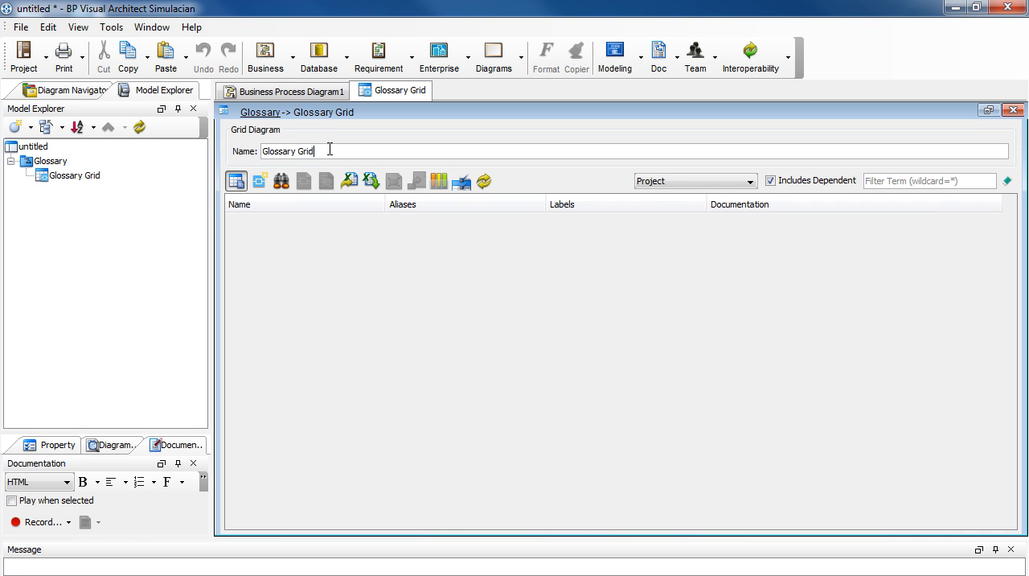
left_click(235, 187)
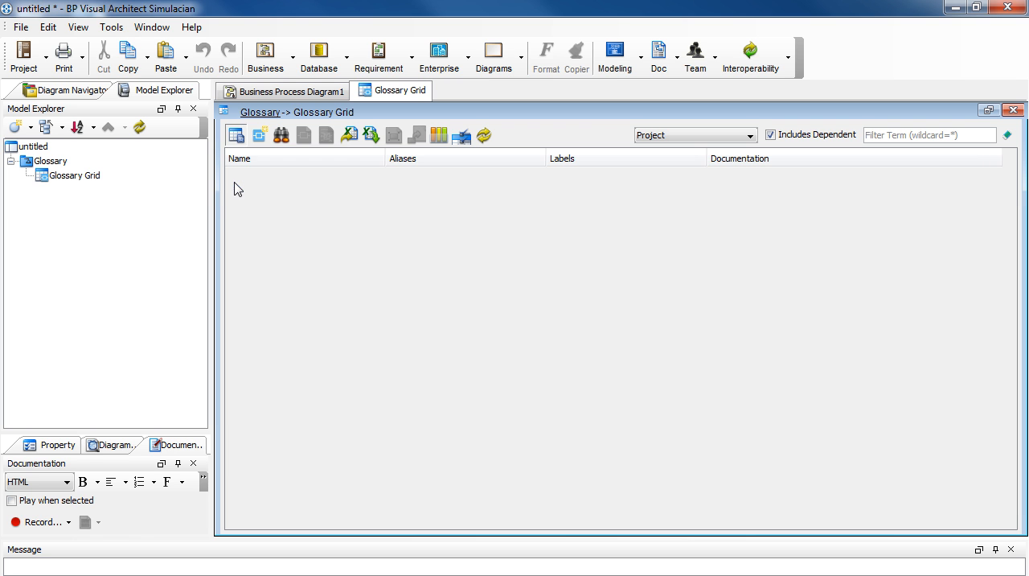
Step: Add a term named Inspection to the glossary grid
left_click(259, 136)
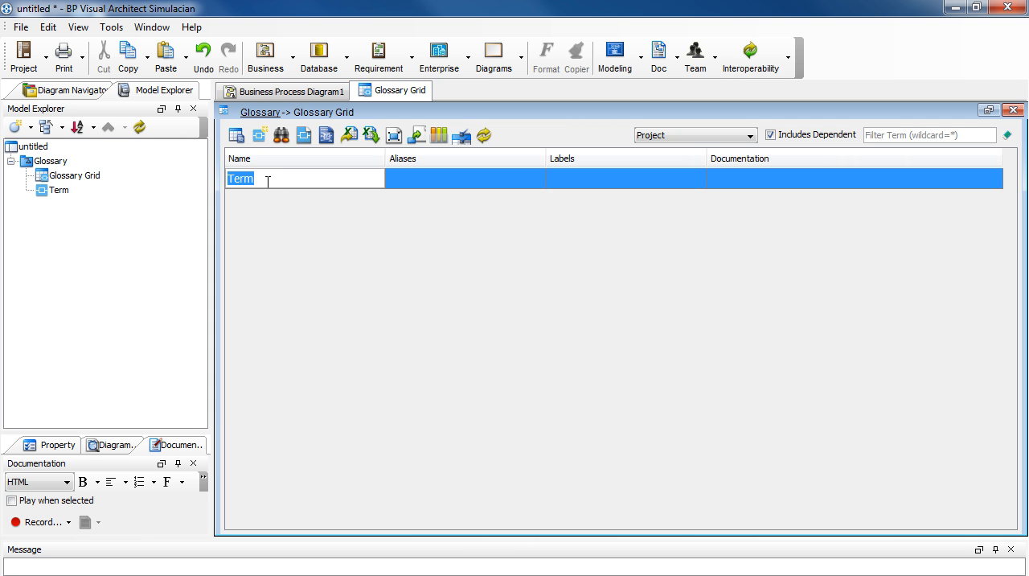
type("Insep")
key("BackSpace")
key("BackSpace")
type("pection")
key("Return")
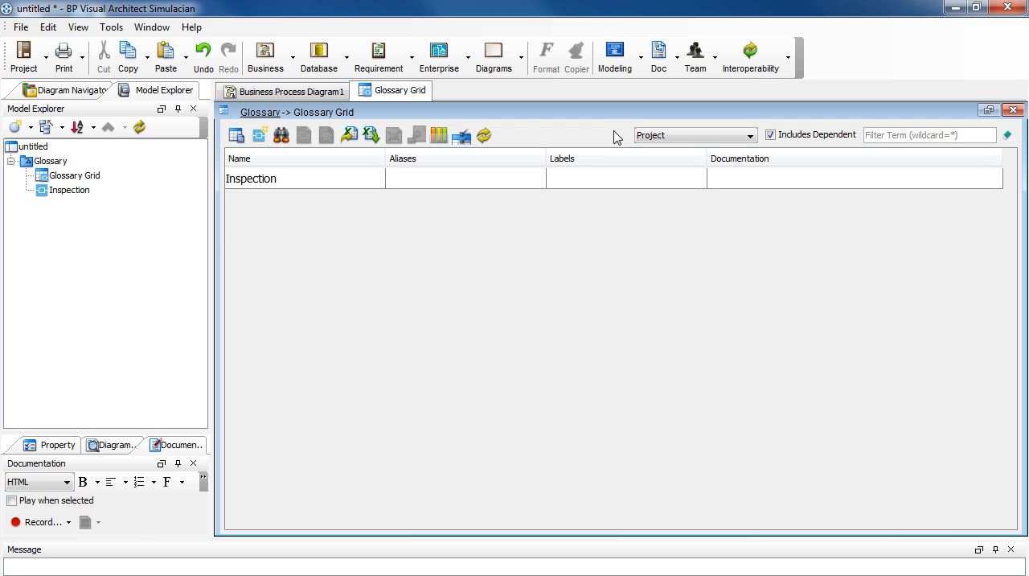
Step: Create a new model named Human Resources under the untitled project root
left_click(166, 93)
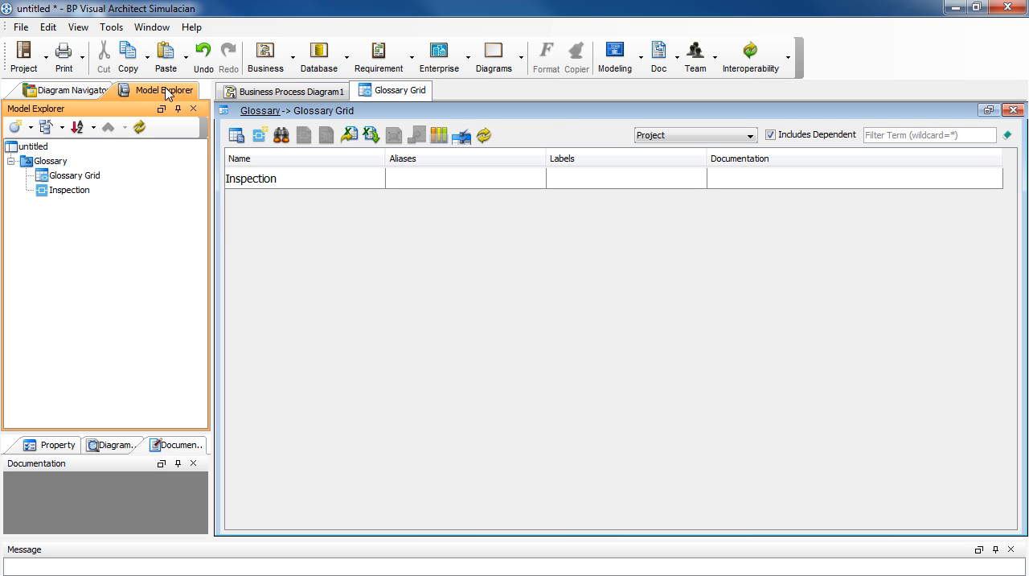
left_click(34, 147)
right_click(40, 149)
mouse_move(154, 238)
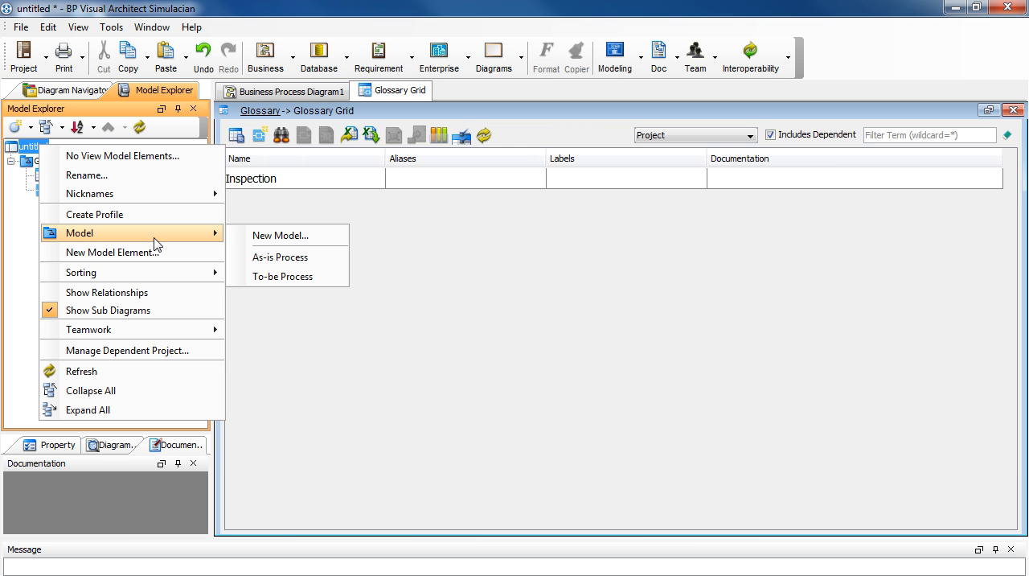
left_click(321, 238)
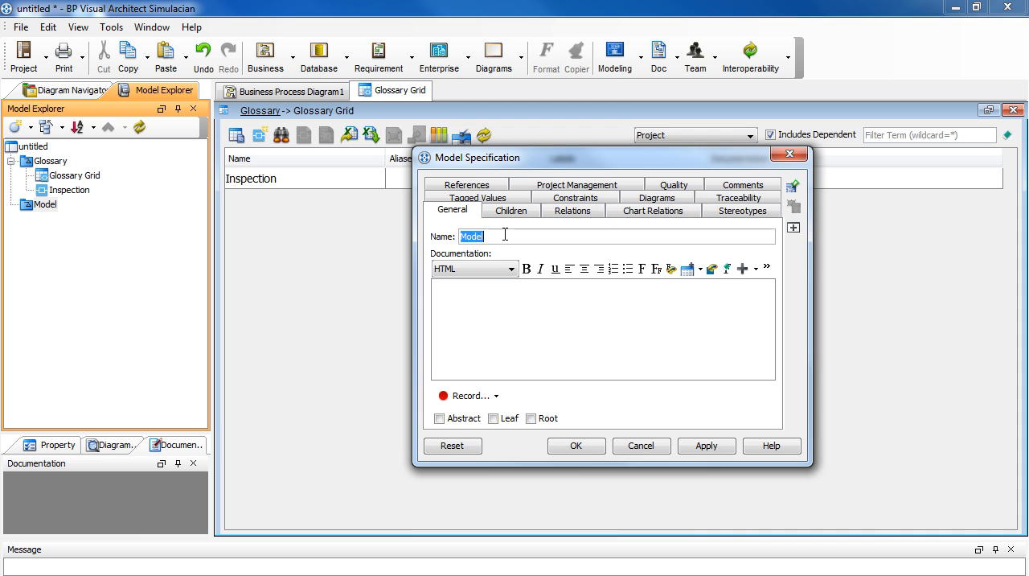
type("Human ")
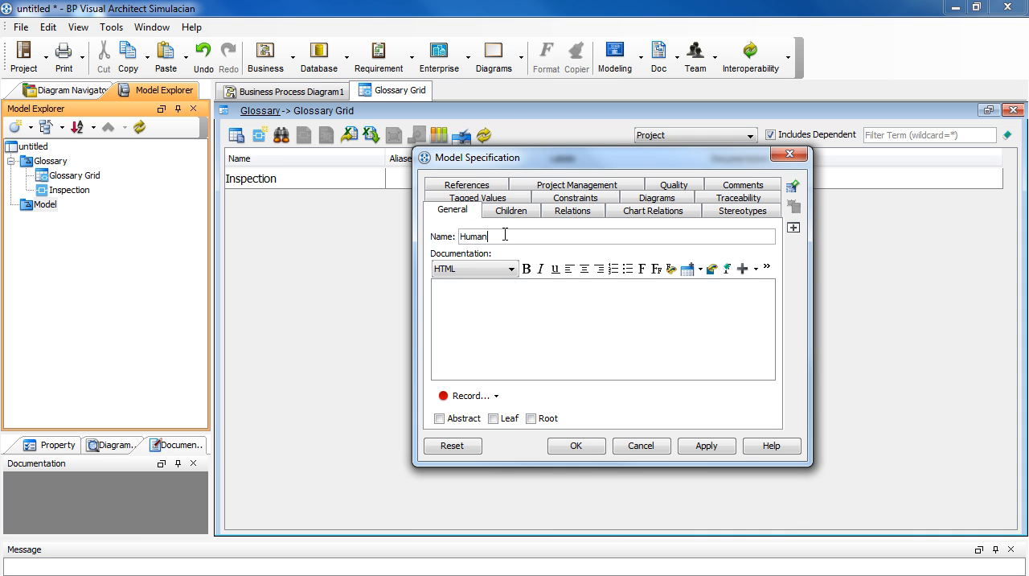
type("Resources")
left_click(596, 454)
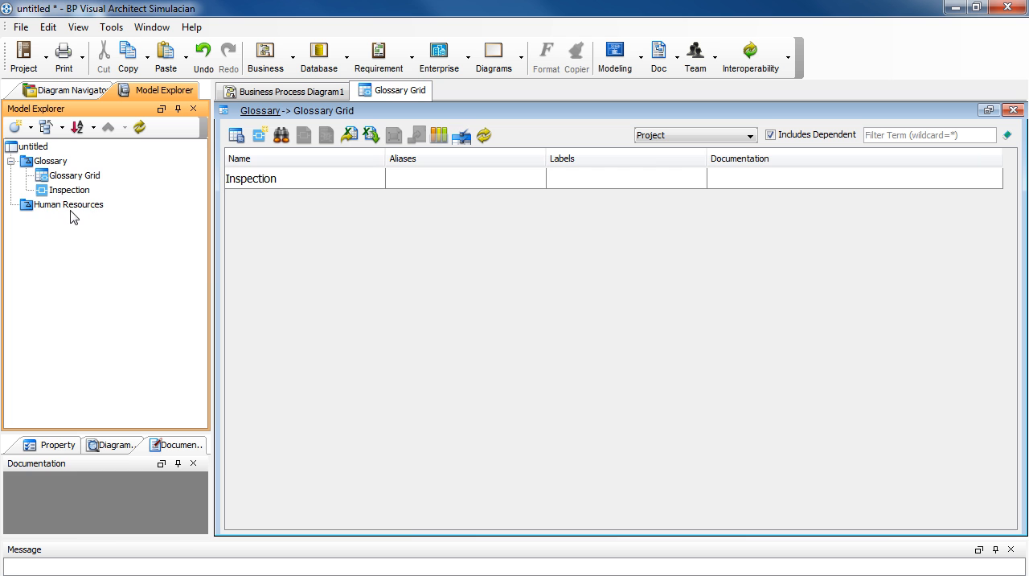
Step: Limit the glossary grid's scope to terms within the Human Resources model
left_click(71, 207)
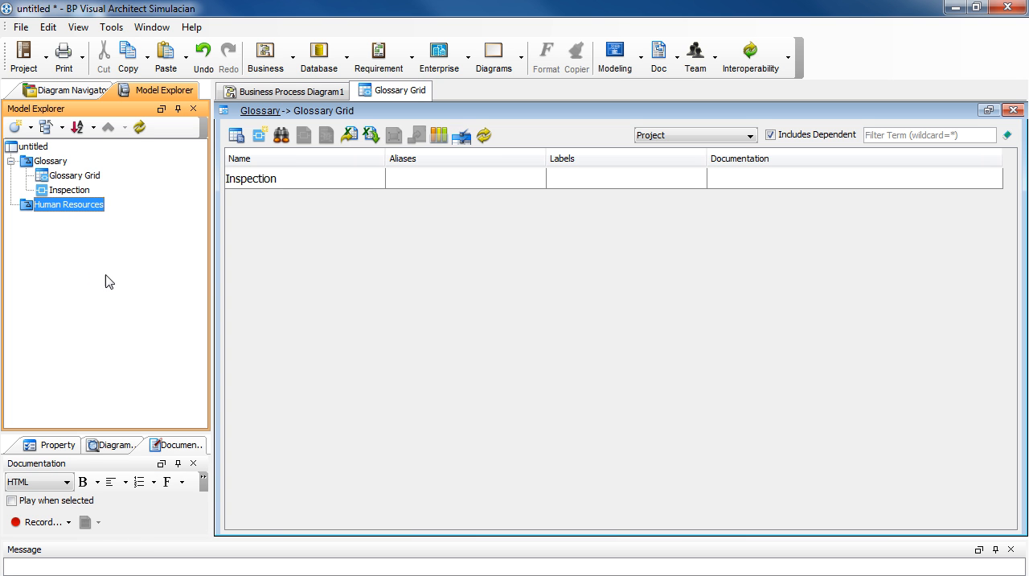
left_click(751, 137)
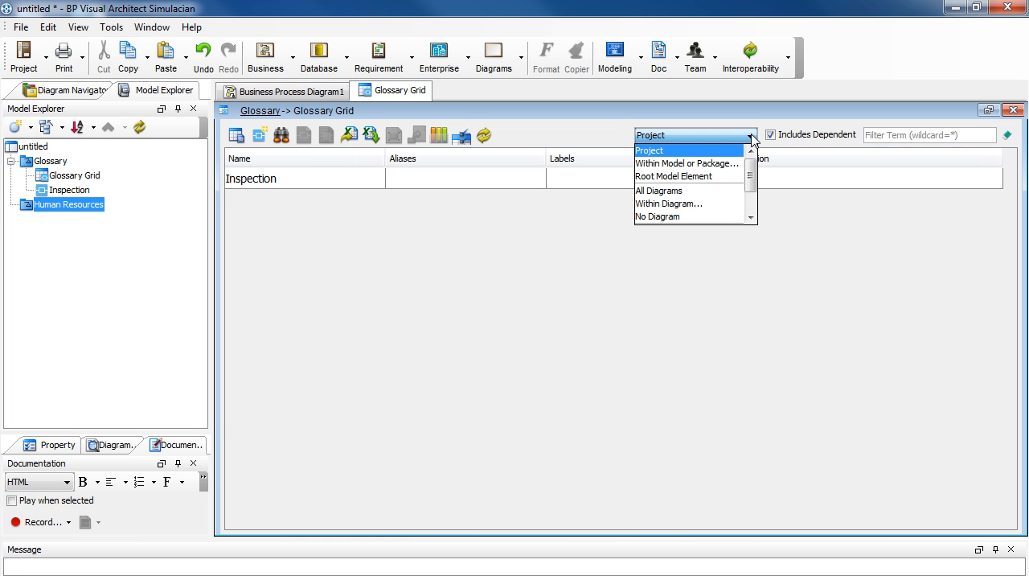
left_click(726, 165)
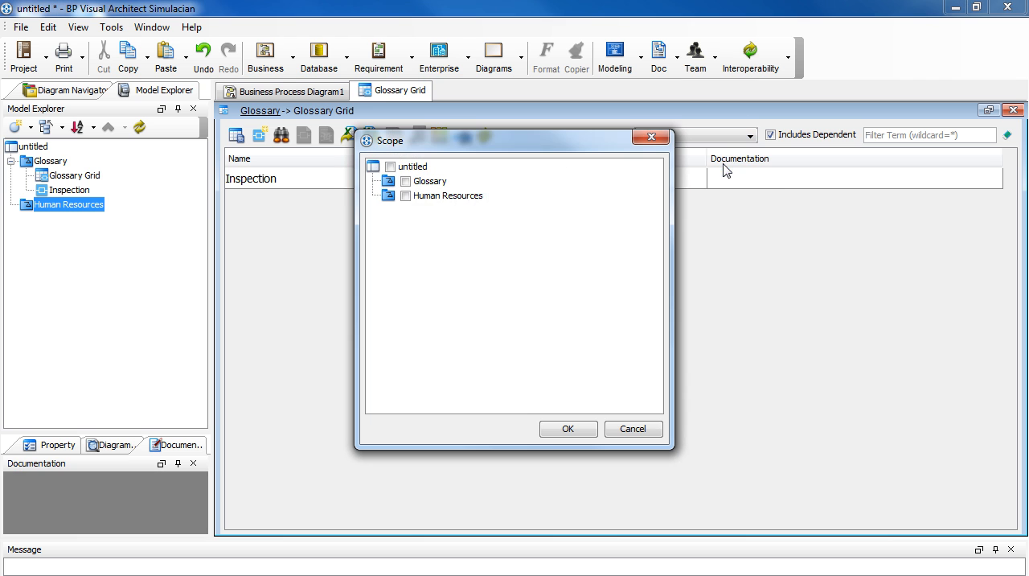
left_click(406, 196)
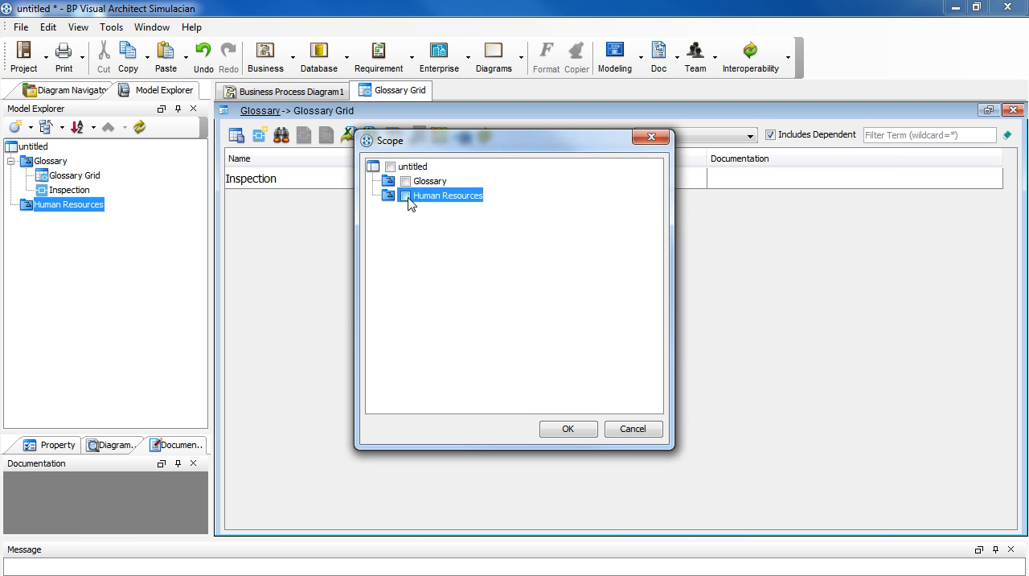
left_click(580, 430)
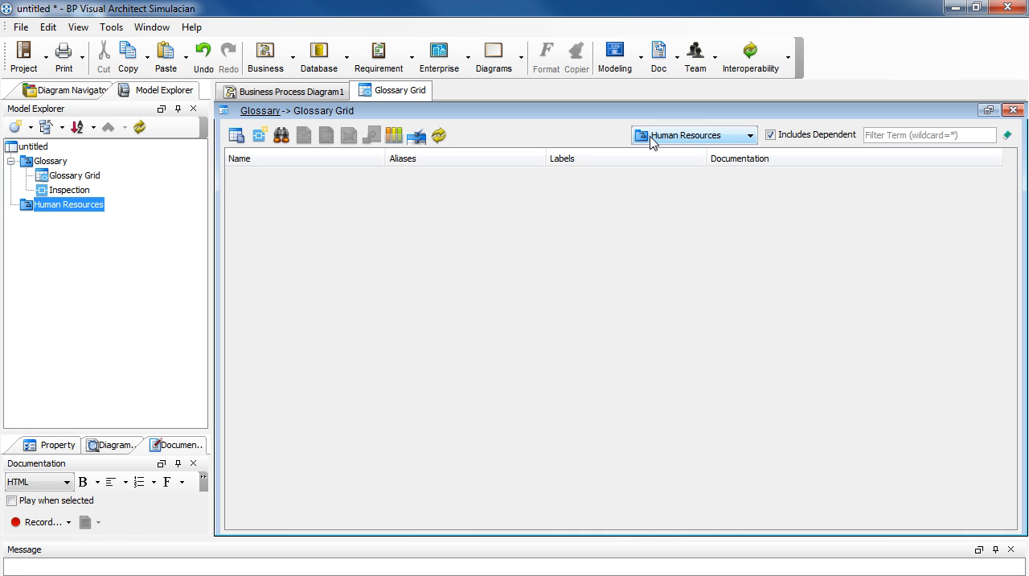
Step: Add a term named Job Title to the Human Resources scope and set the grid's scope back to Project
left_click(260, 137)
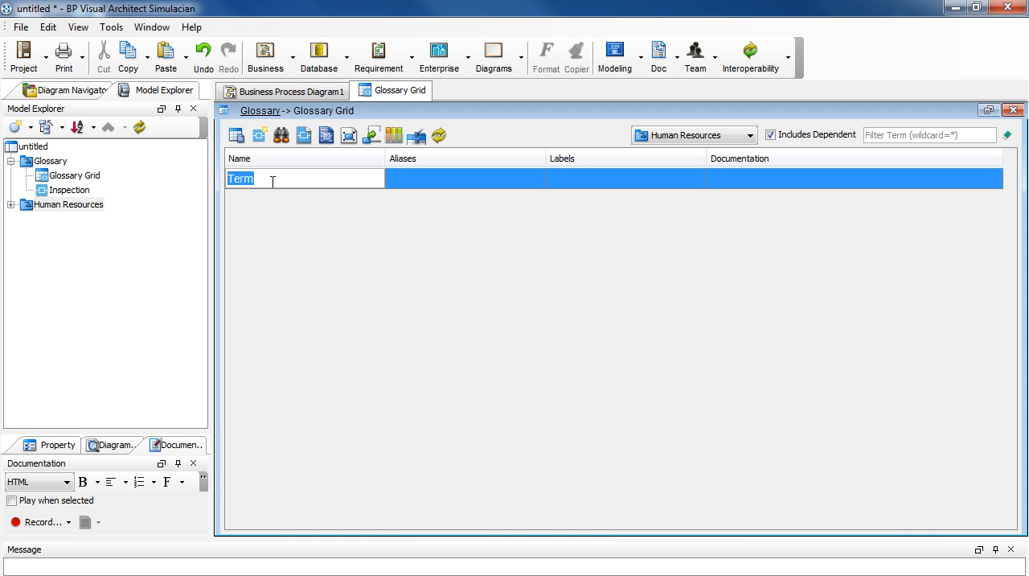
type("Job Title")
key("Return")
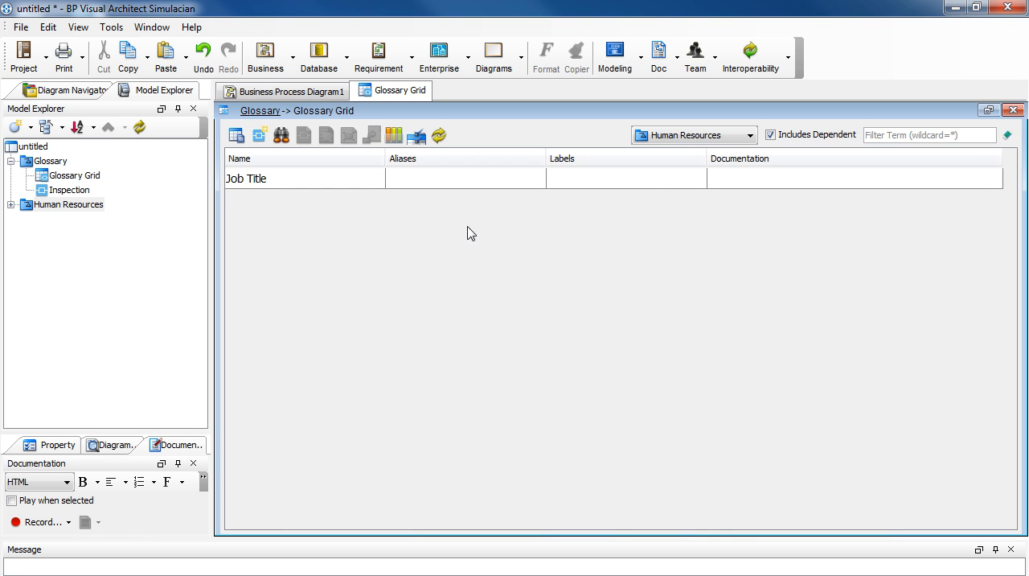
left_click(749, 137)
left_click(715, 152)
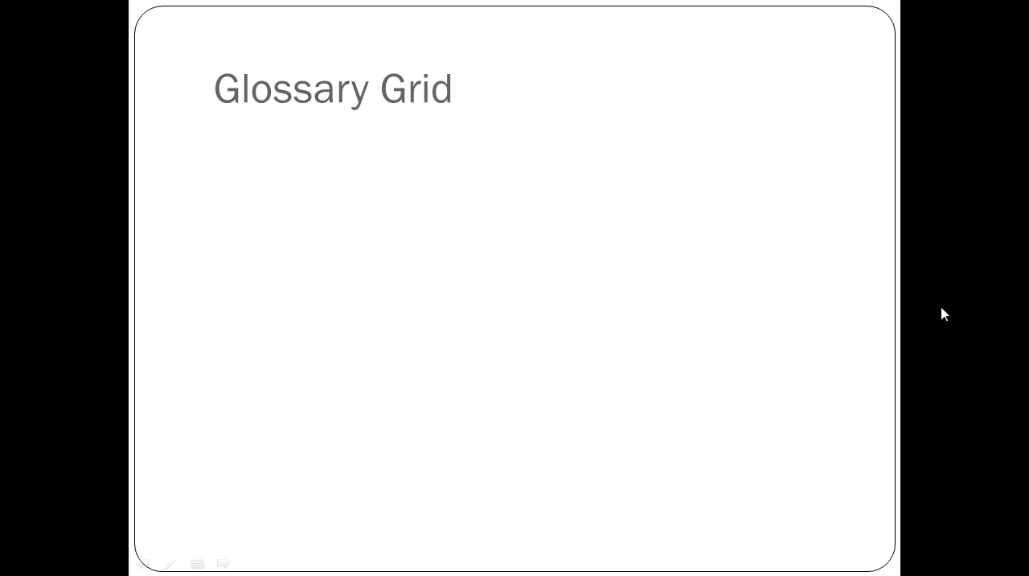
left_click(942, 307)
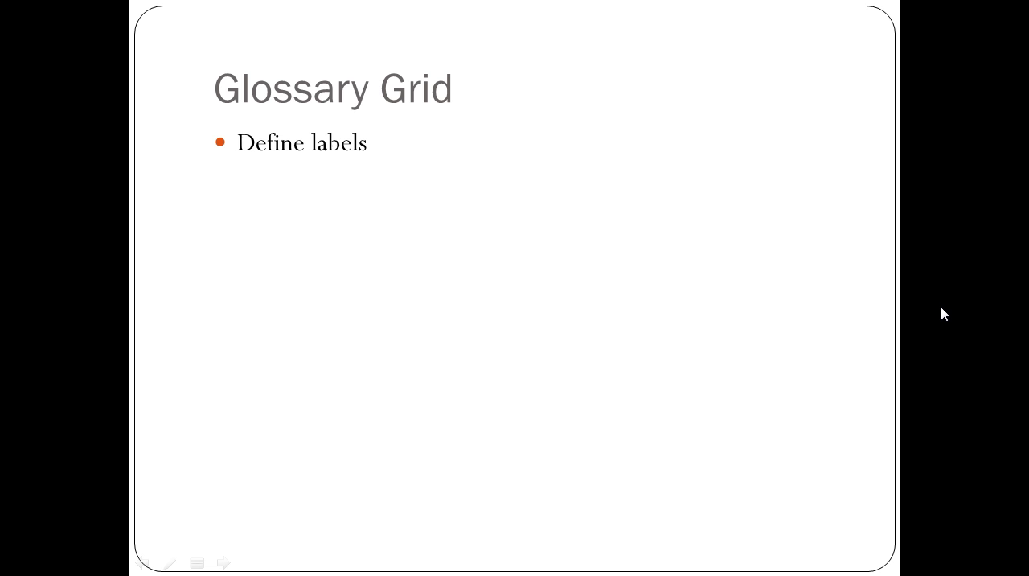
left_click(943, 313)
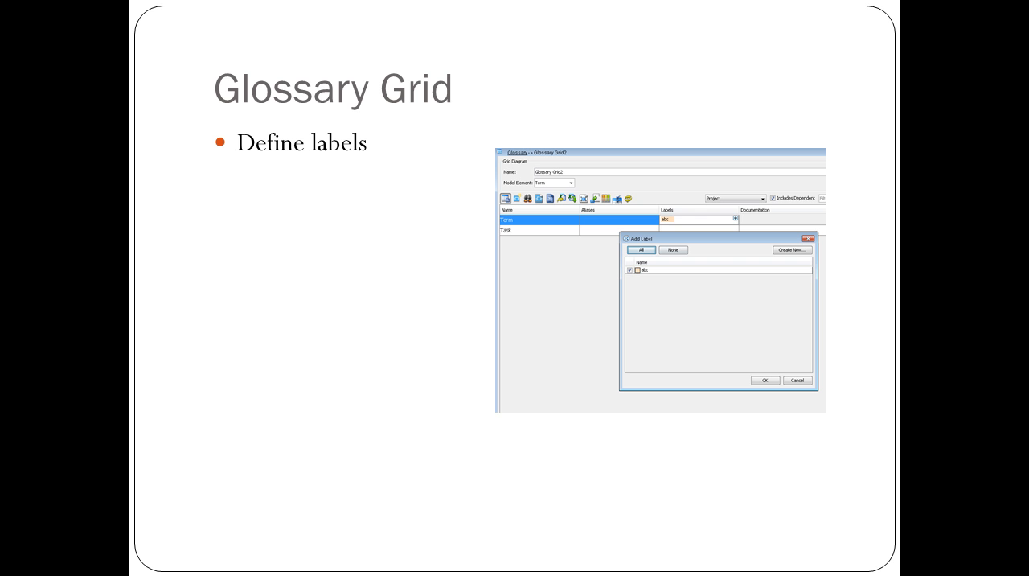
key("Right")
key("Right")
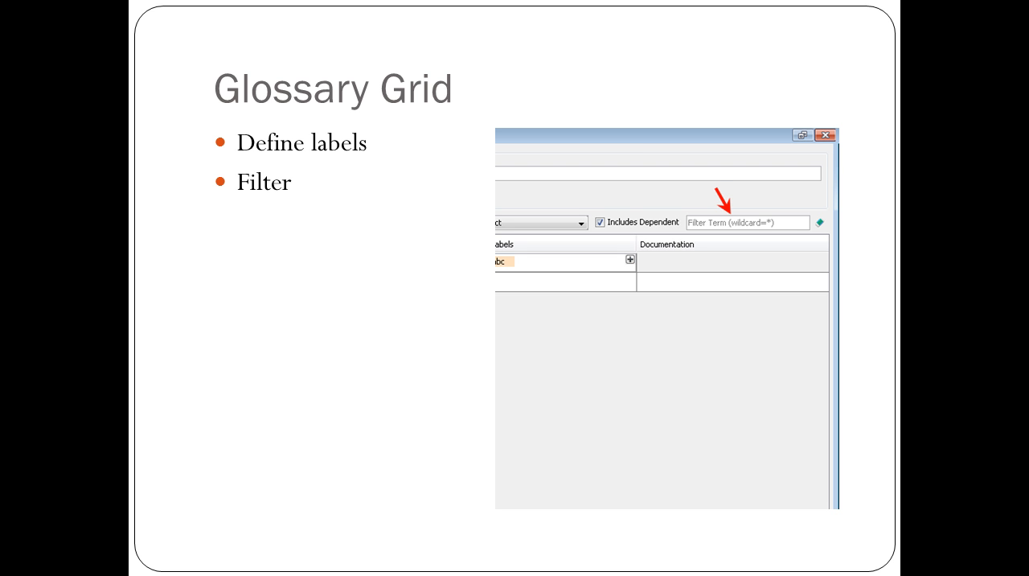
key("Right")
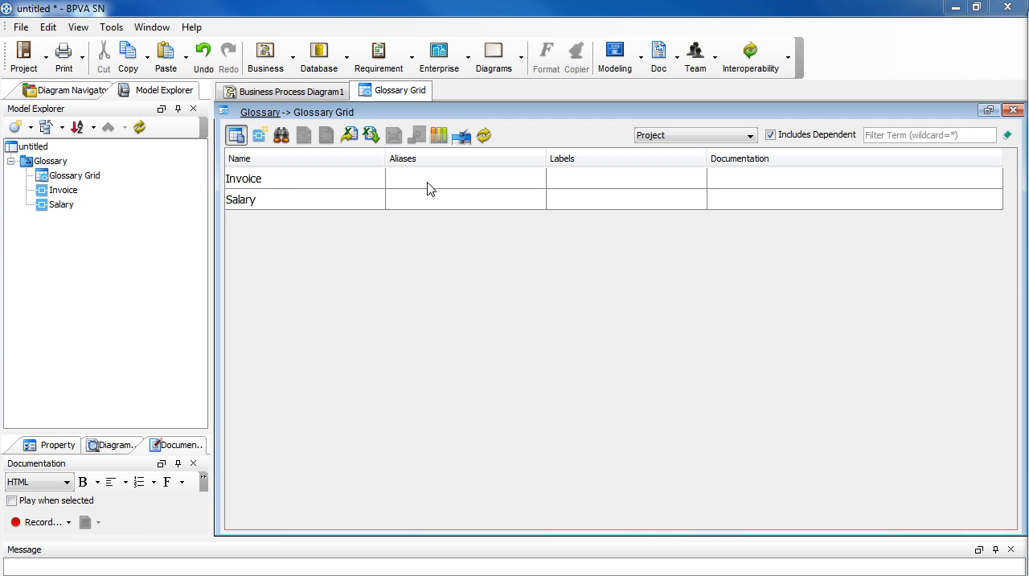
Step: Create a label named Accounting and assign it to the Invoice term
left_click(607, 187)
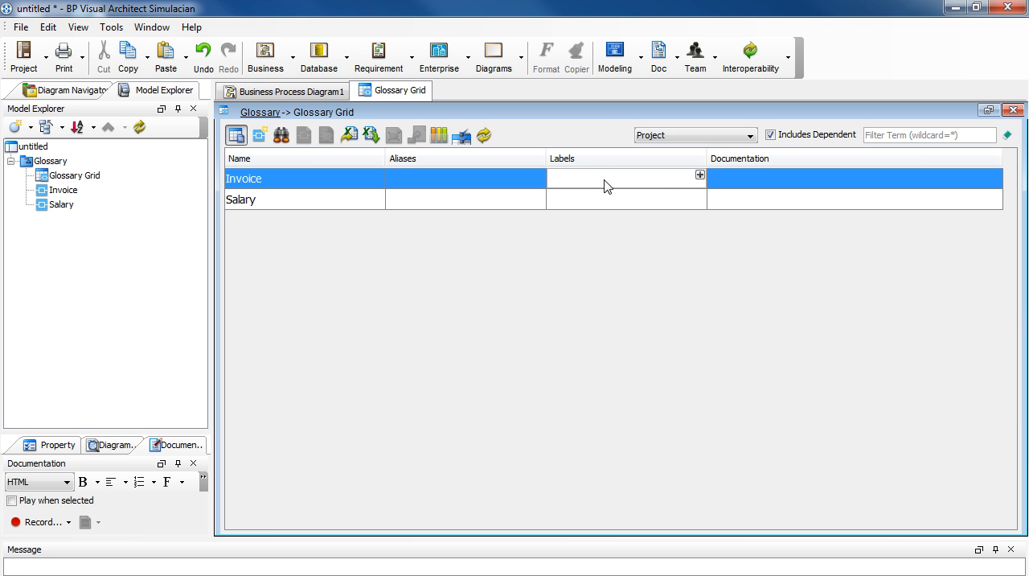
left_click(699, 176)
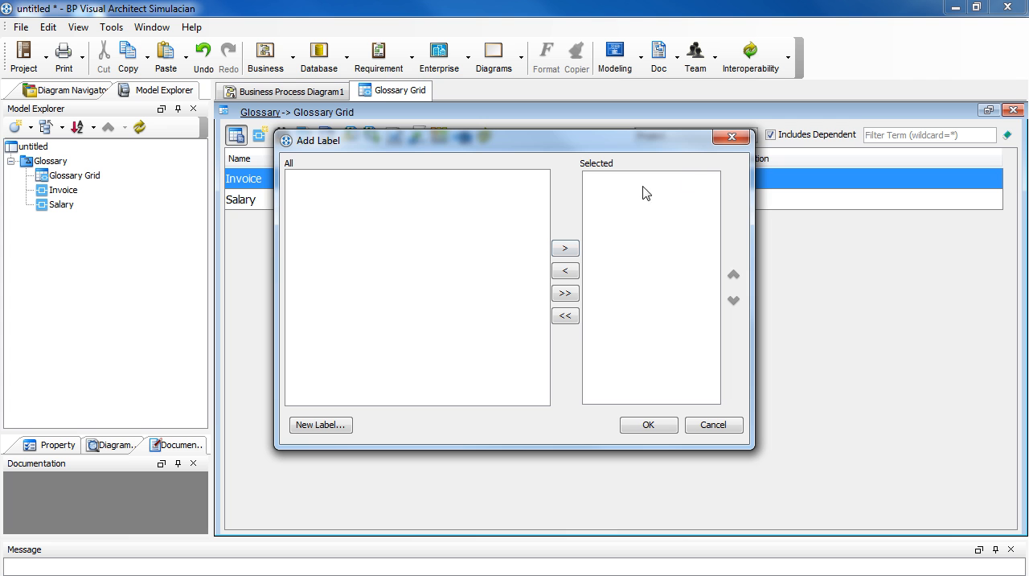
left_click(344, 428)
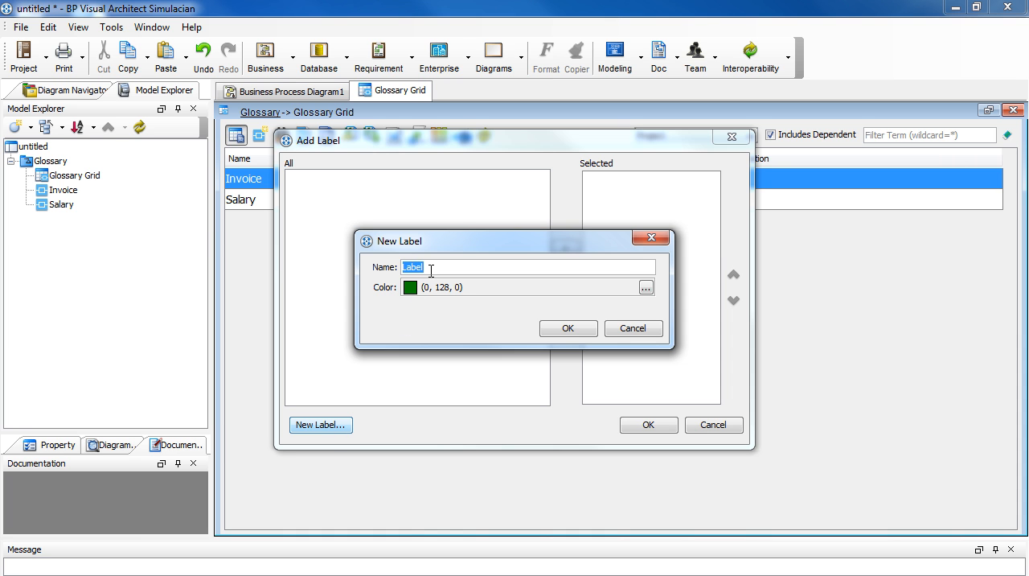
type("Accounting")
left_click(592, 332)
left_click(633, 425)
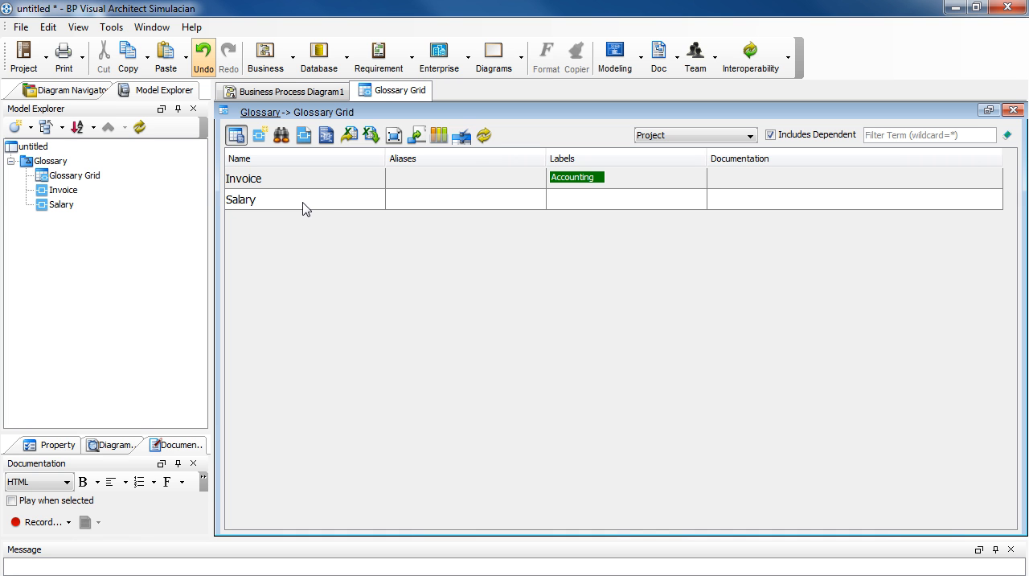
Step: Add the existing Accounting label to the selected labels of the Salary term
left_click(585, 204)
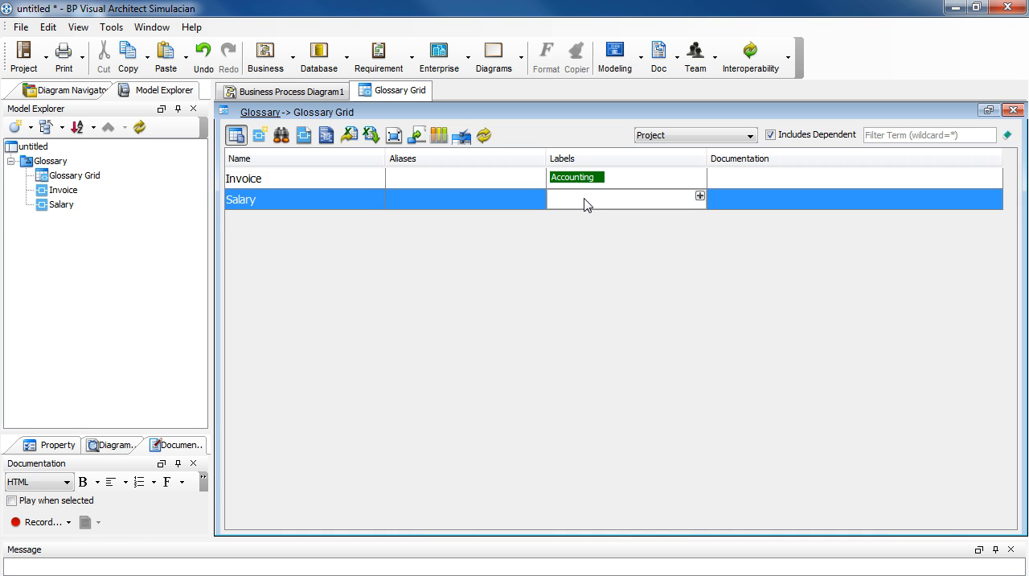
left_click(699, 196)
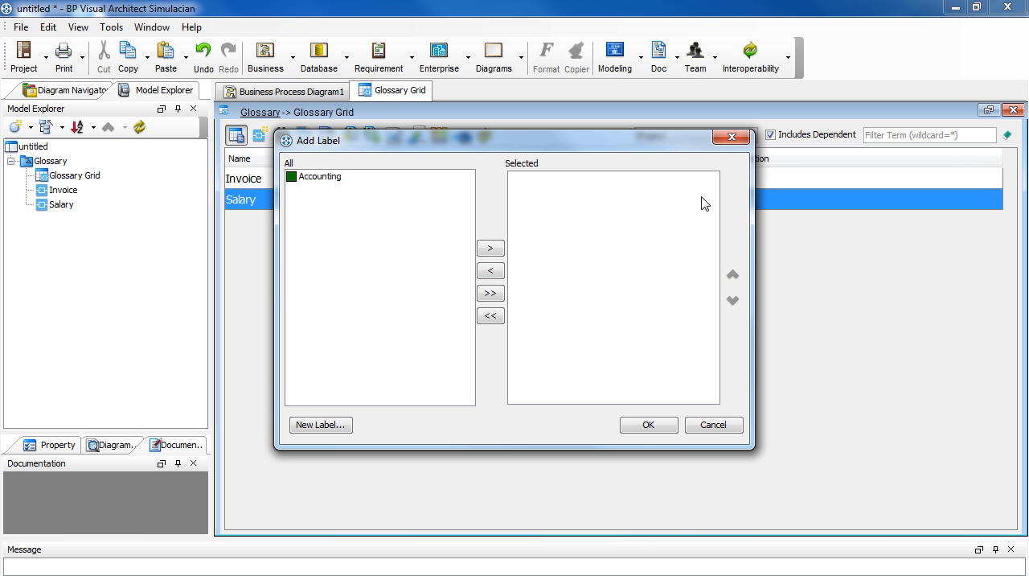
left_click(333, 185)
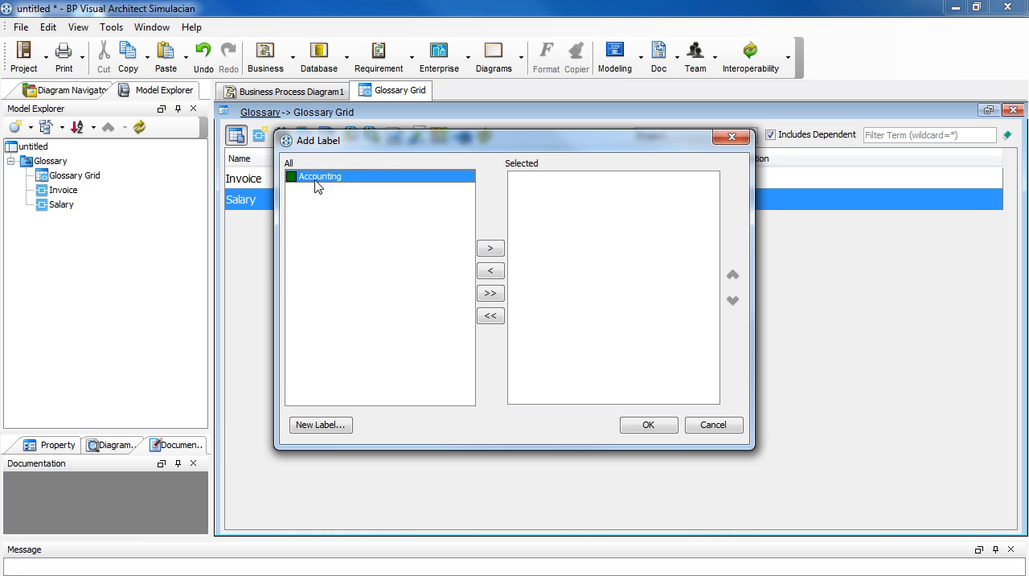
left_click(491, 250)
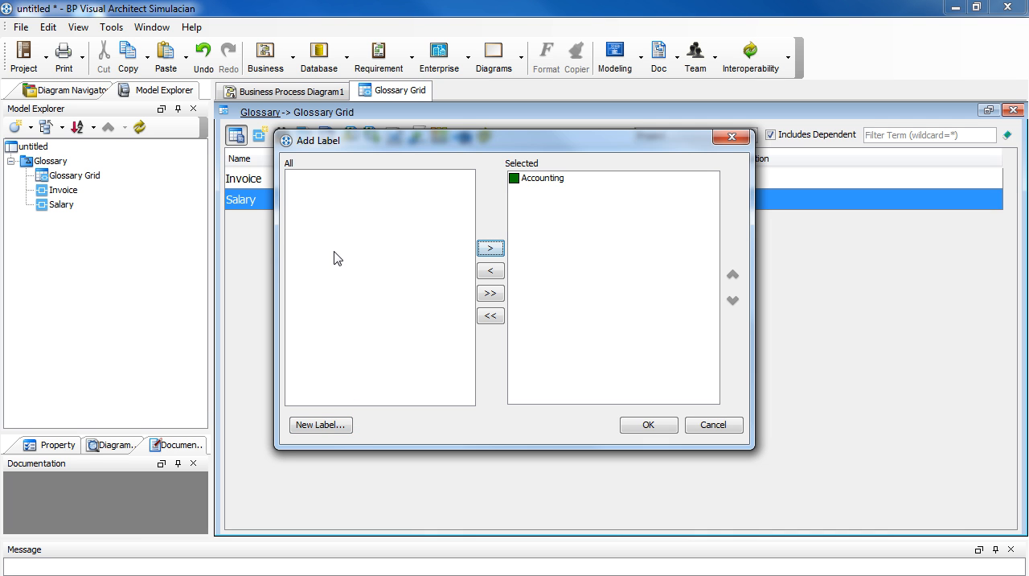
Step: Create a label named Human Resources with the colour (255, 255, 128) and apply it with Accounting to the Salary term
left_click(321, 425)
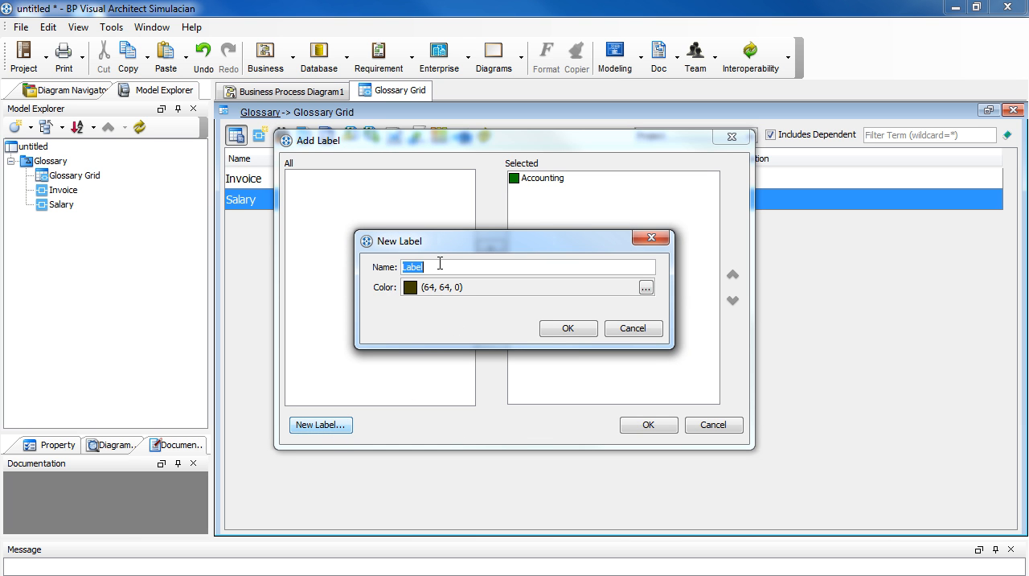
type("Human Resources")
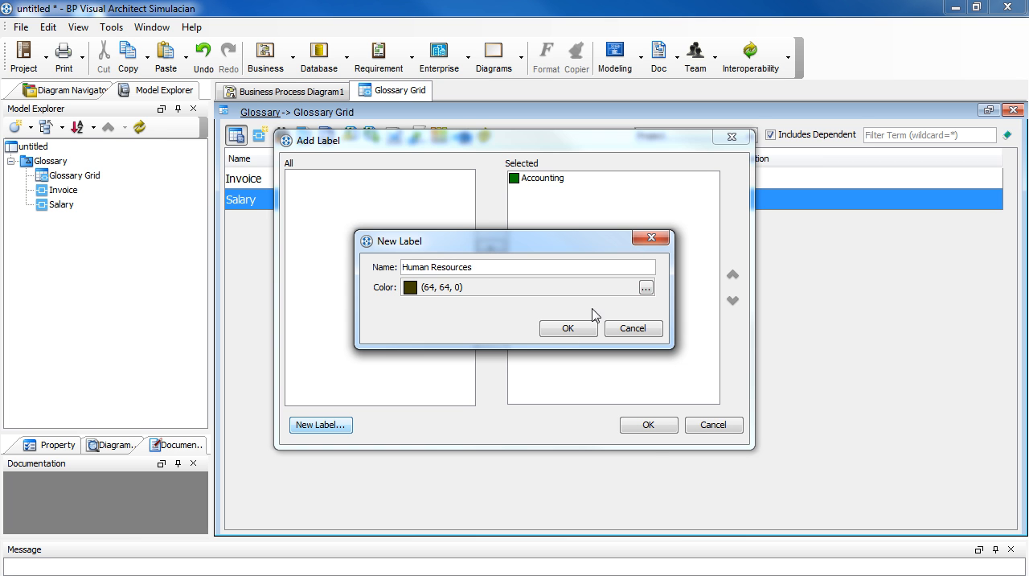
left_click(645, 287)
left_click(560, 378)
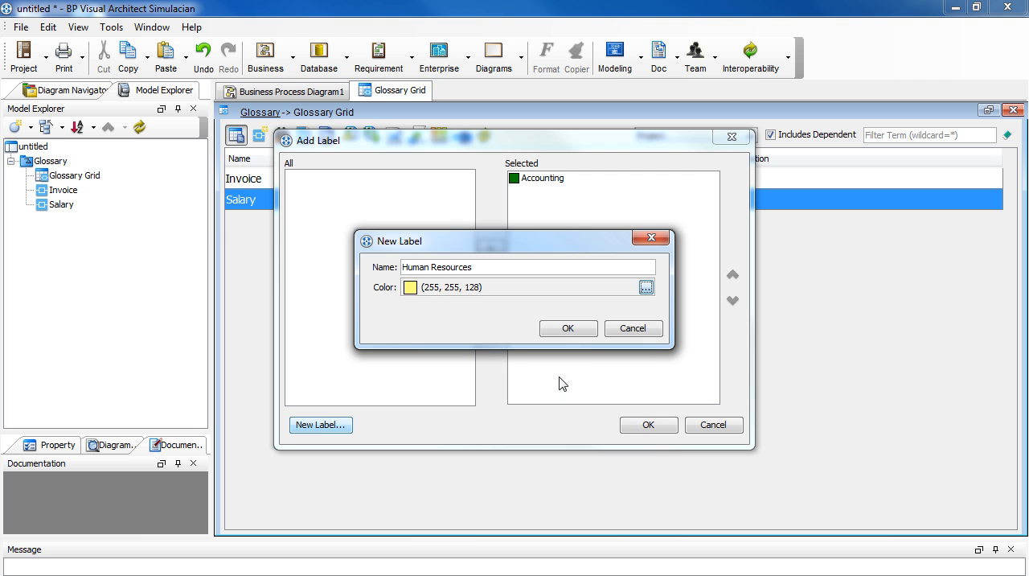
left_click(580, 331)
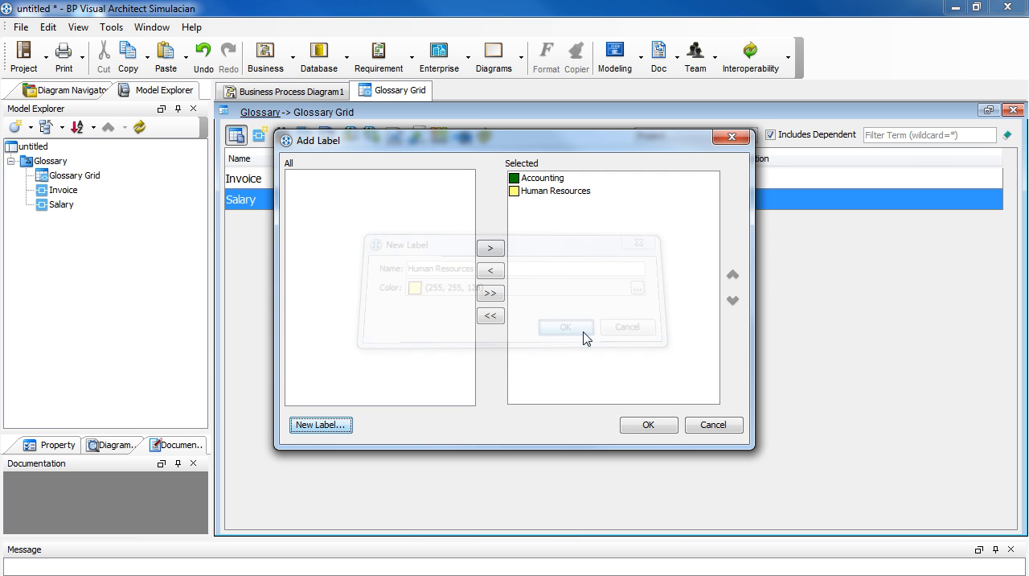
left_click(635, 428)
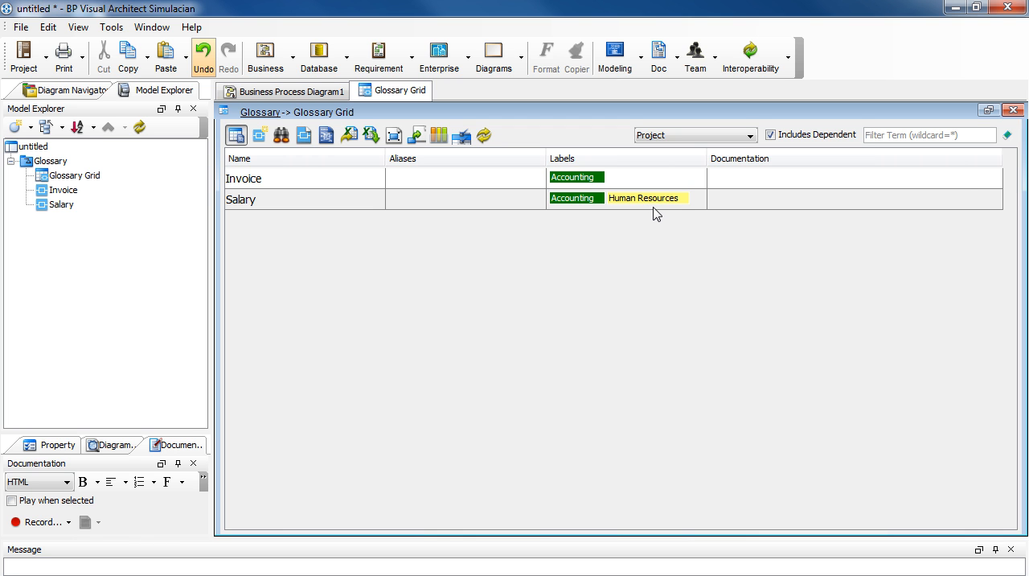
Step: Limit the glossary grid's scope to terms with the Accounting label
left_click(751, 137)
left_click_drag(750, 178, 742, 214)
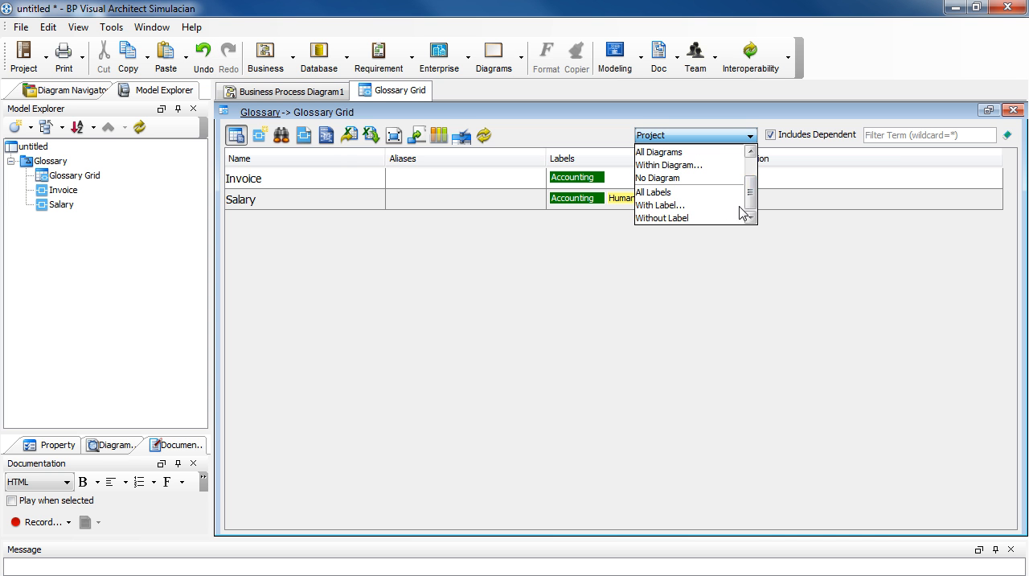
left_click(712, 205)
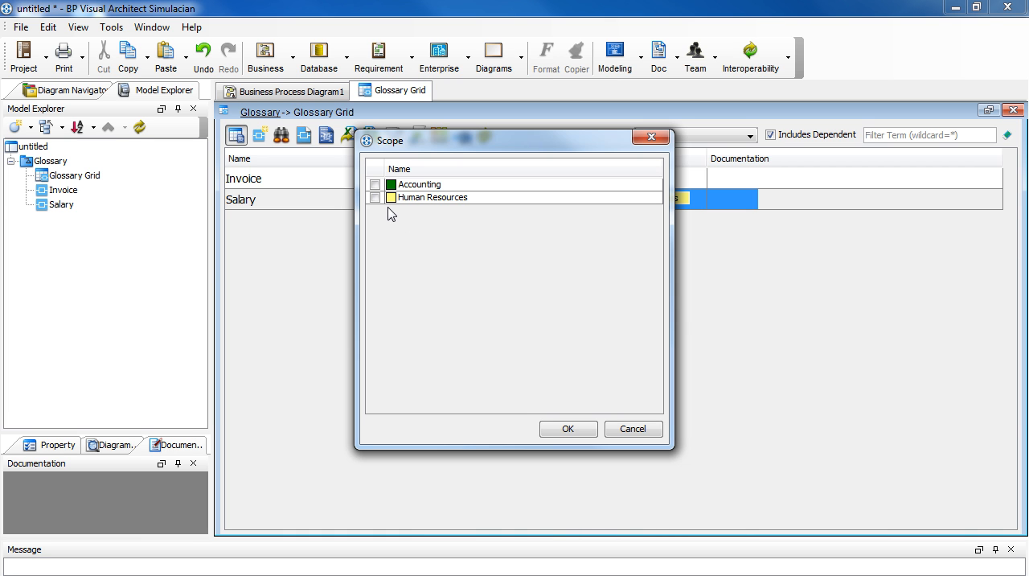
left_click(374, 184)
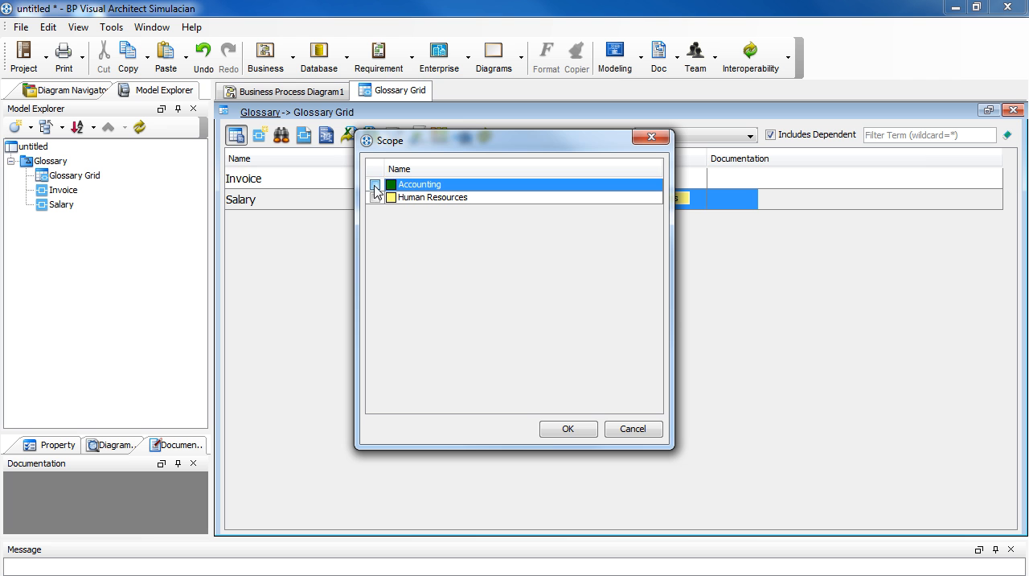
left_click(568, 429)
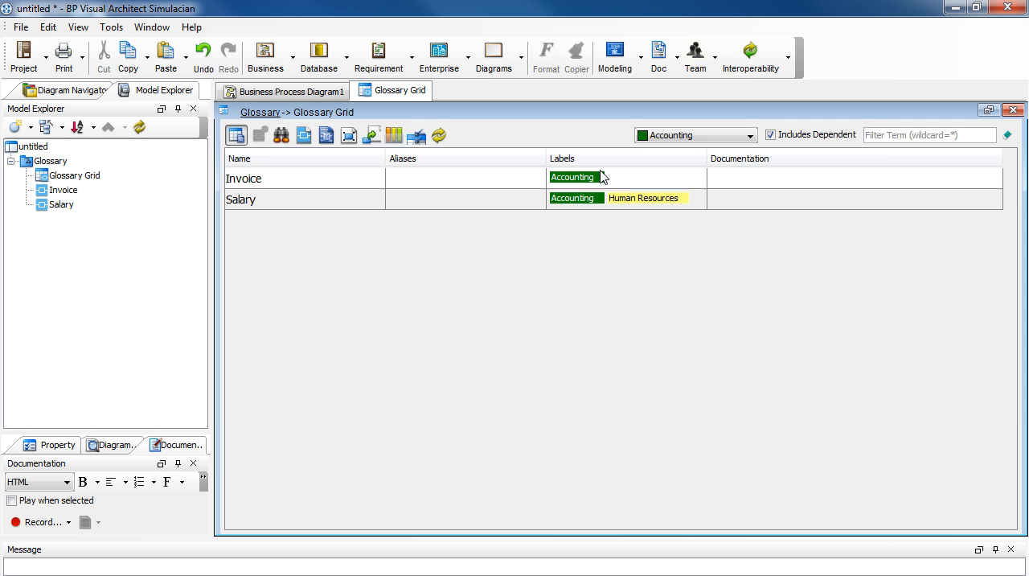
Step: Include the Human Resources label in the glossary grid's label scope alongside Accounting
left_click(747, 136)
scroll(715, 204, "down", 1)
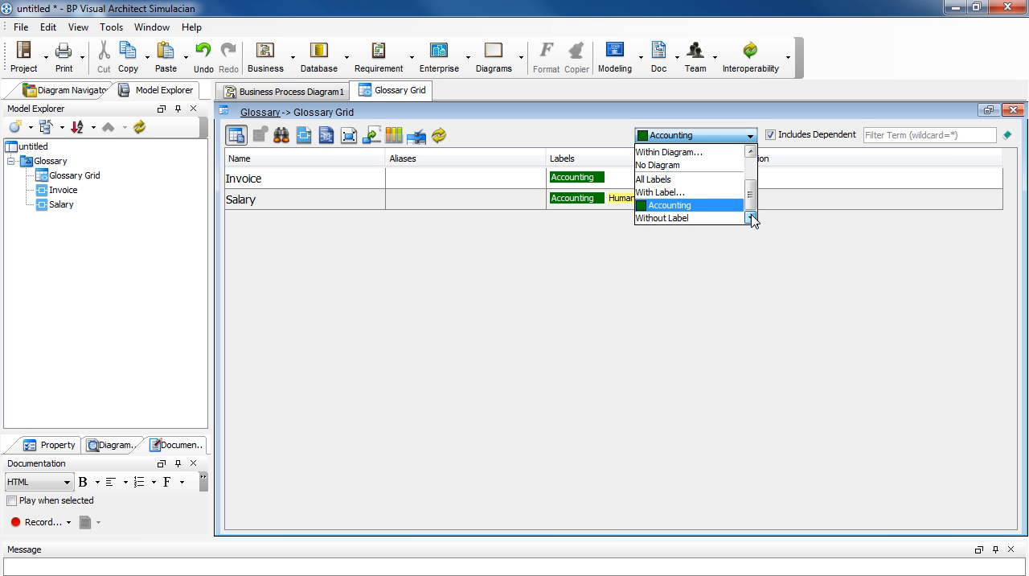
left_click(712, 193)
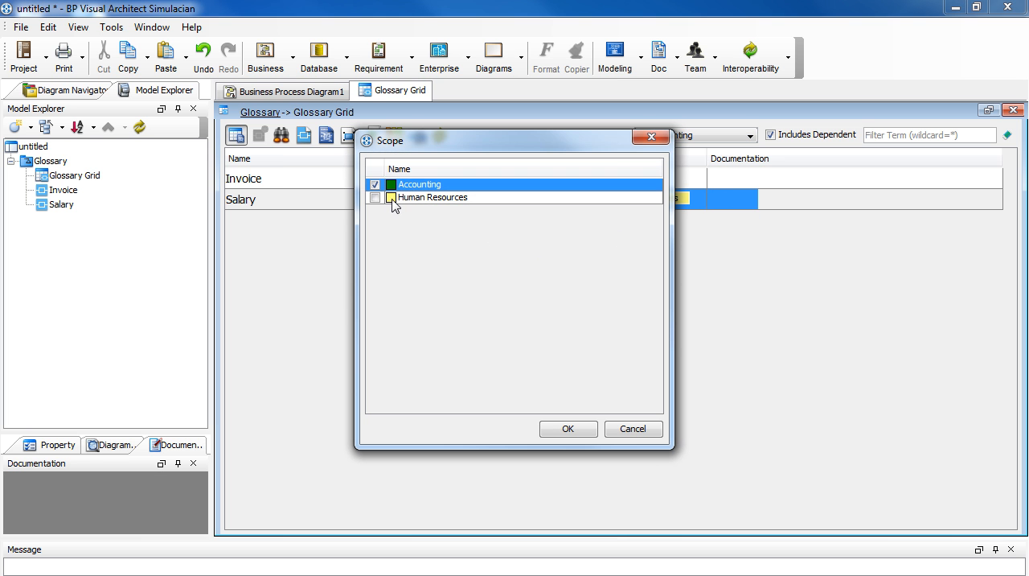
left_click(375, 198)
left_click(590, 428)
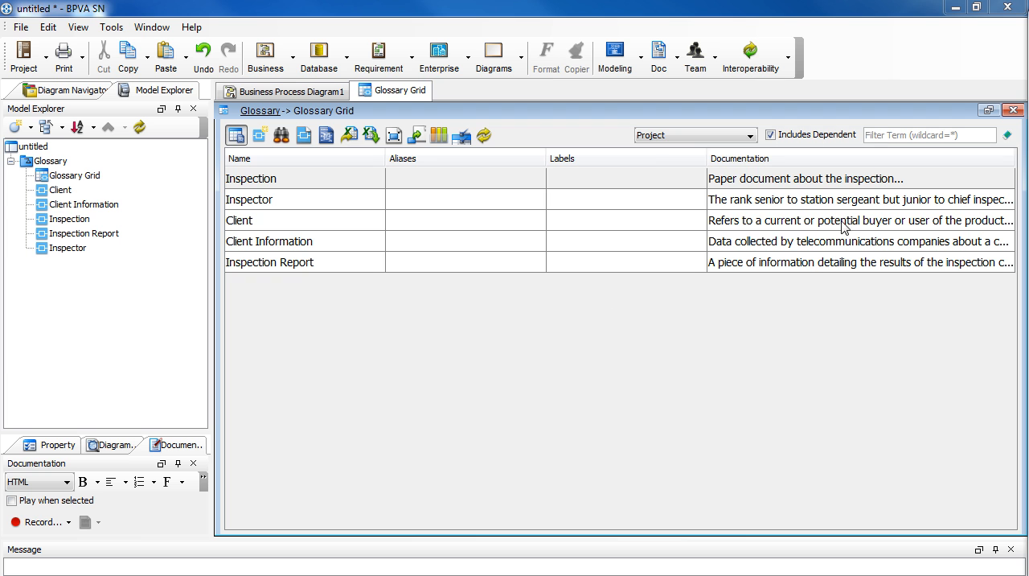
Step: Filter the terms in the glossary grid by the text "insp"
left_click(884, 137)
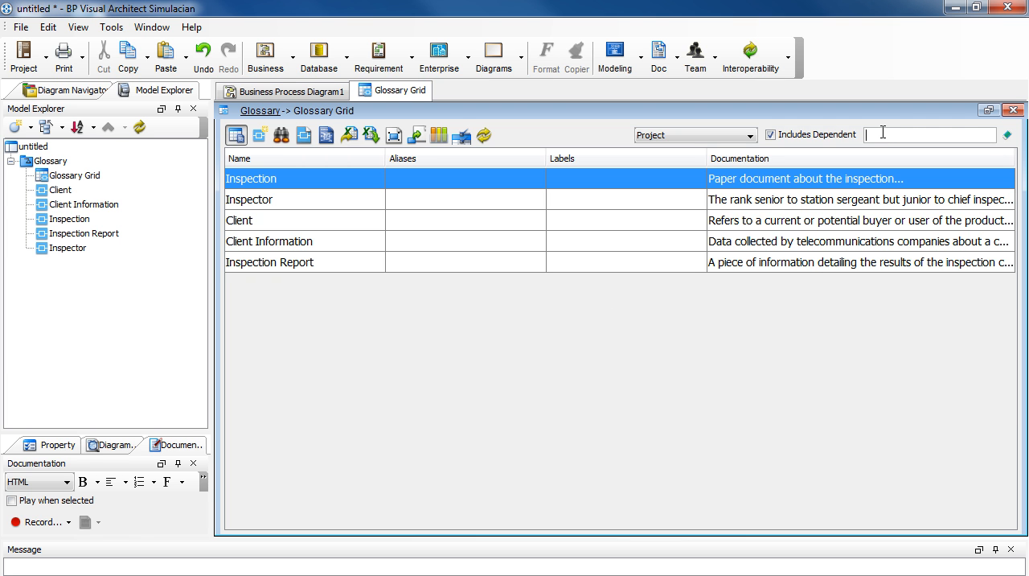
type("ins")
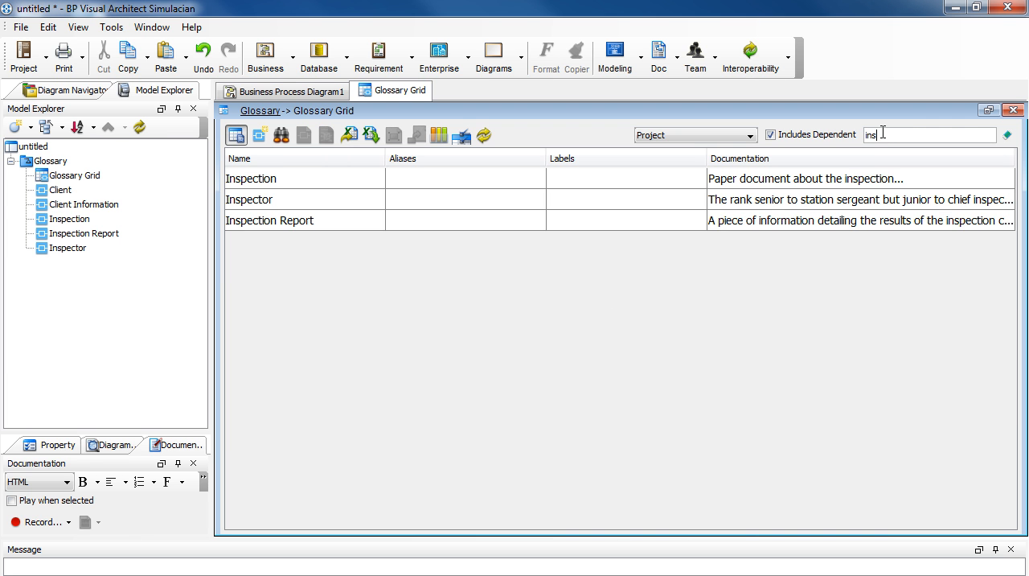
type("p")
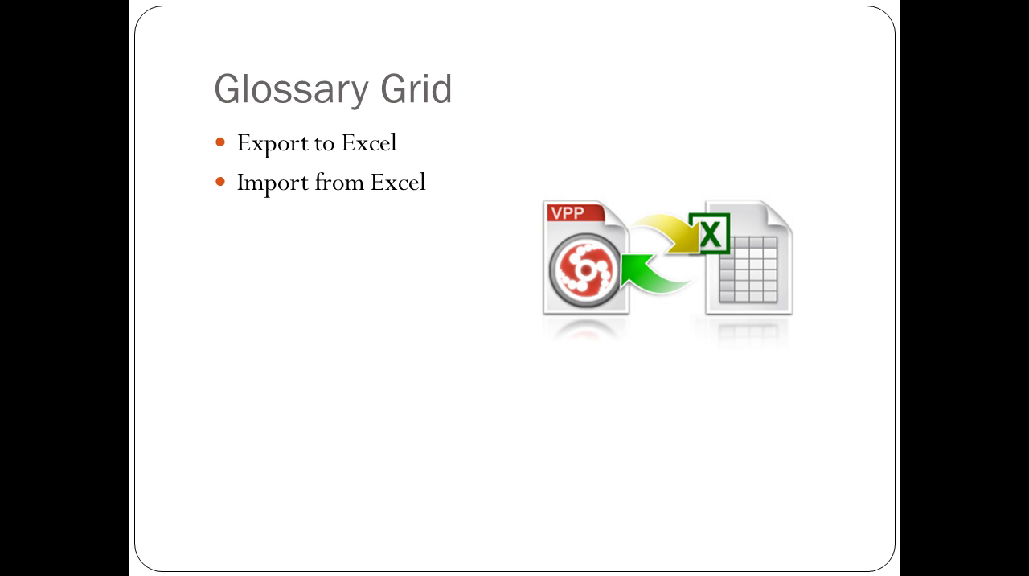
key("Right")
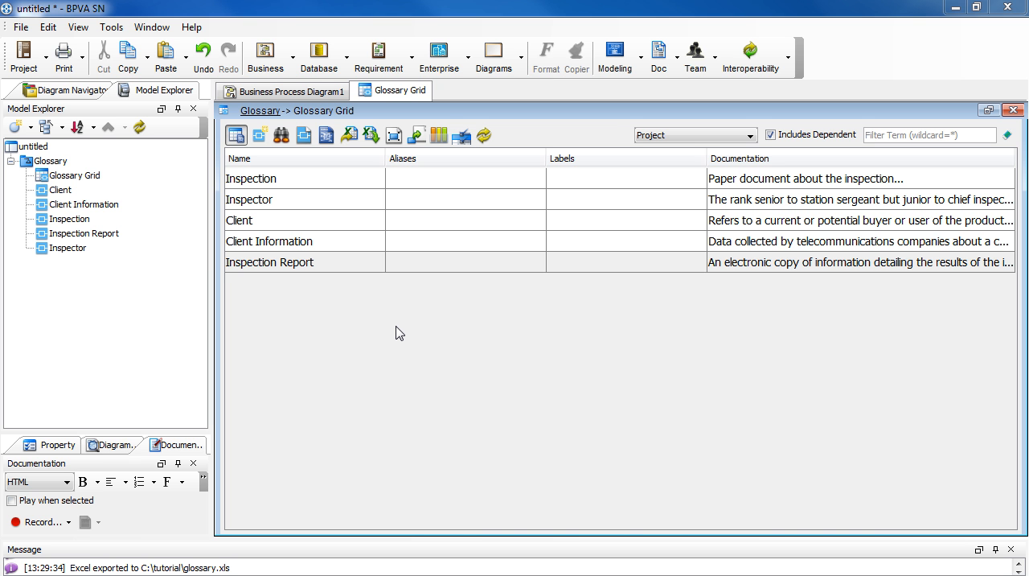
Step: Export the Glossary Grid to the Excel file C:\tutorial\glossary.xls and launch it in the editor
left_click(399, 333)
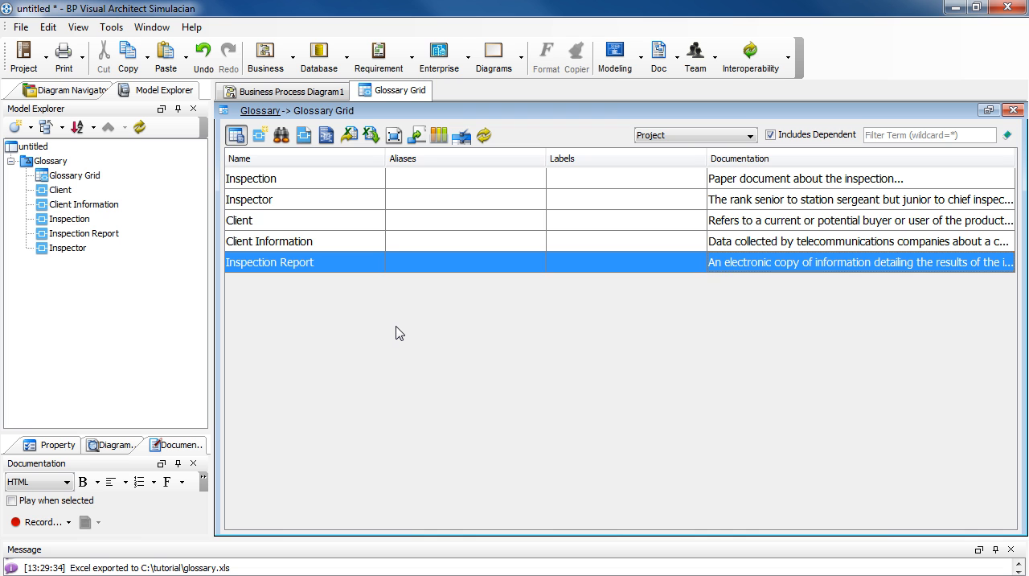
left_click(353, 140)
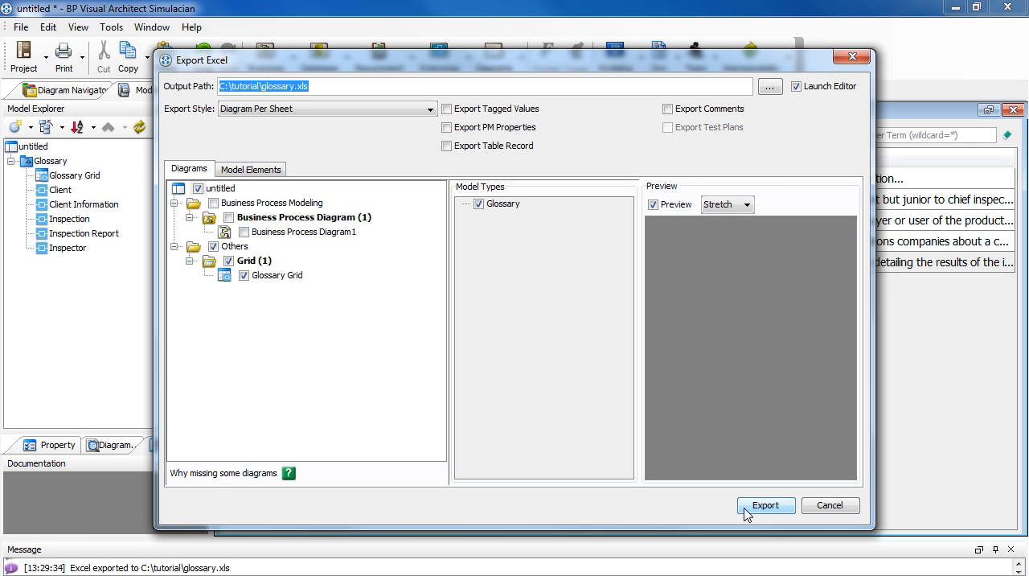
left_click(764, 505)
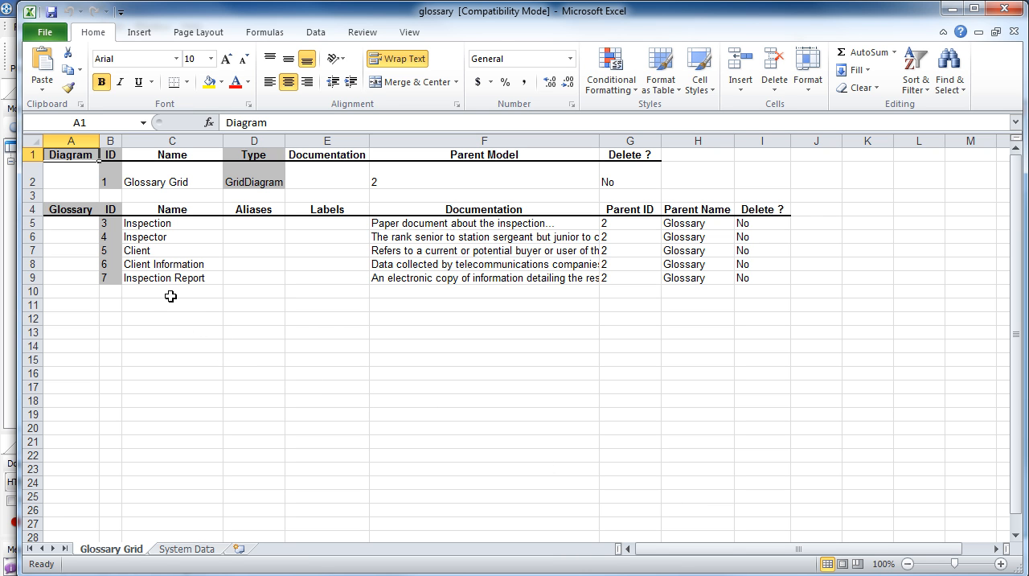
Step: In the Excel workbook, reword the start of the Inspection Report term's documentation to "A written copy of information"
left_click(161, 224)
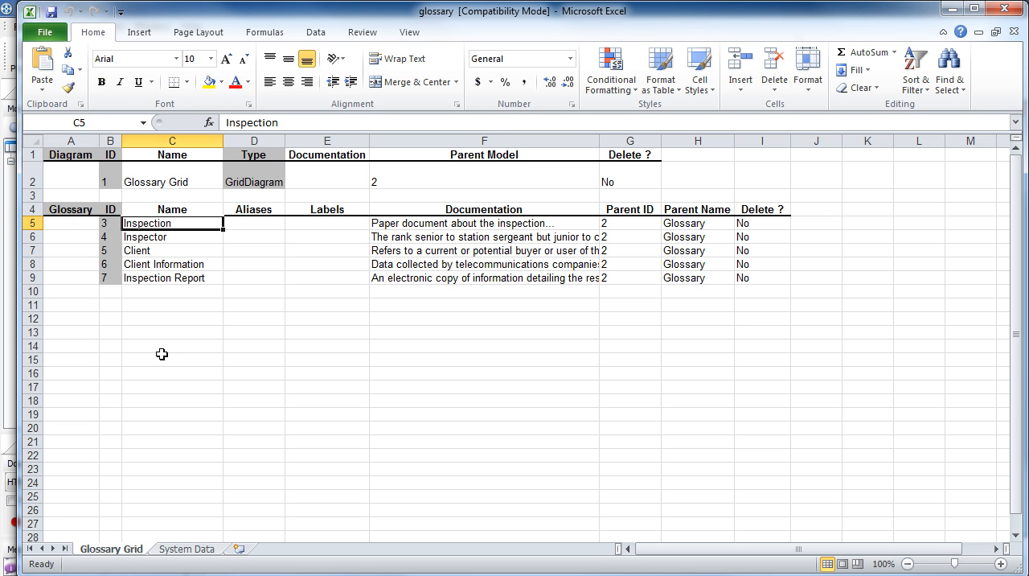
left_click(437, 225)
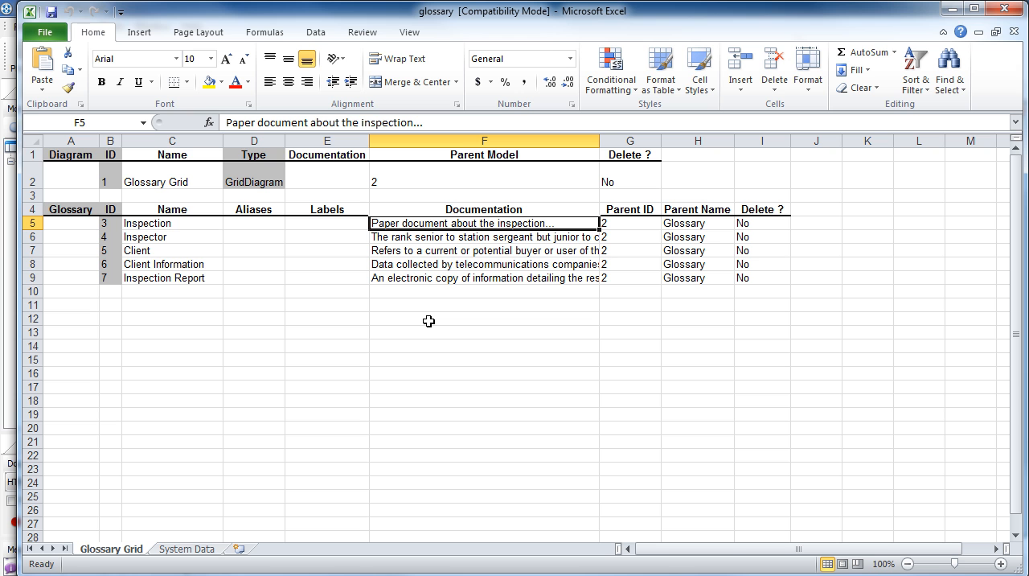
left_click(400, 279)
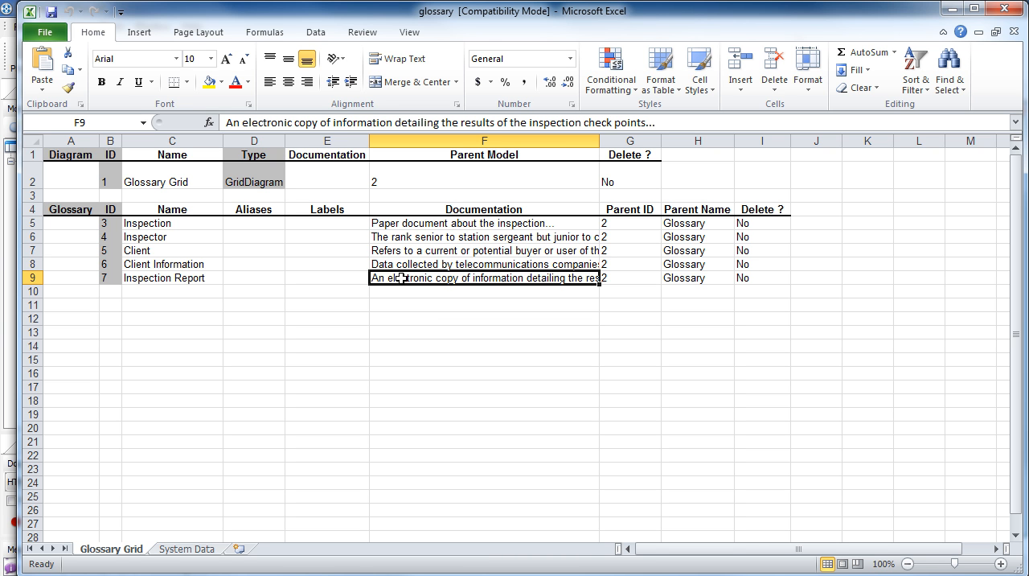
left_click(293, 123)
left_click_drag(233, 122, 294, 122)
key("Delete")
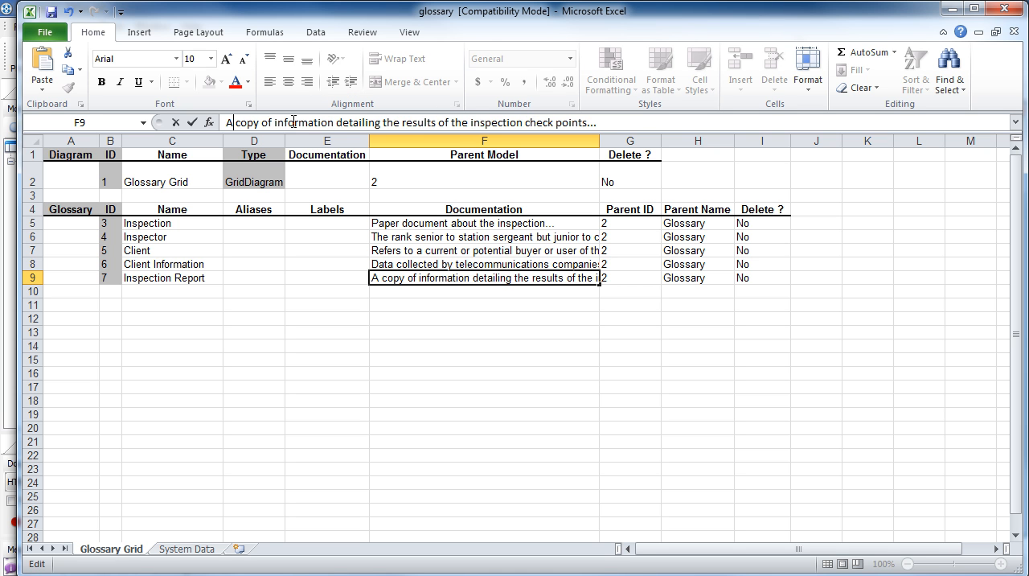
type("written")
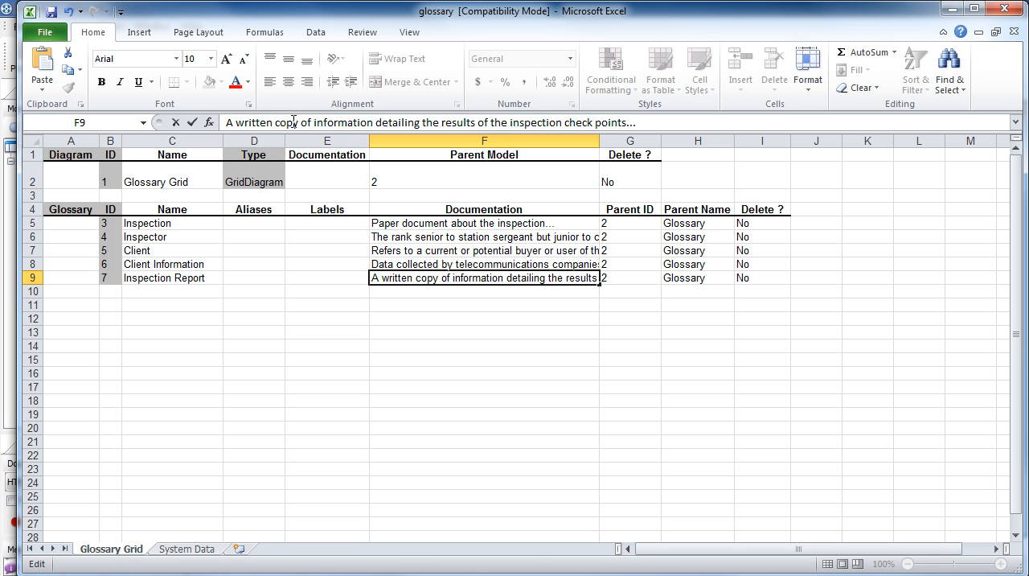
key("Return")
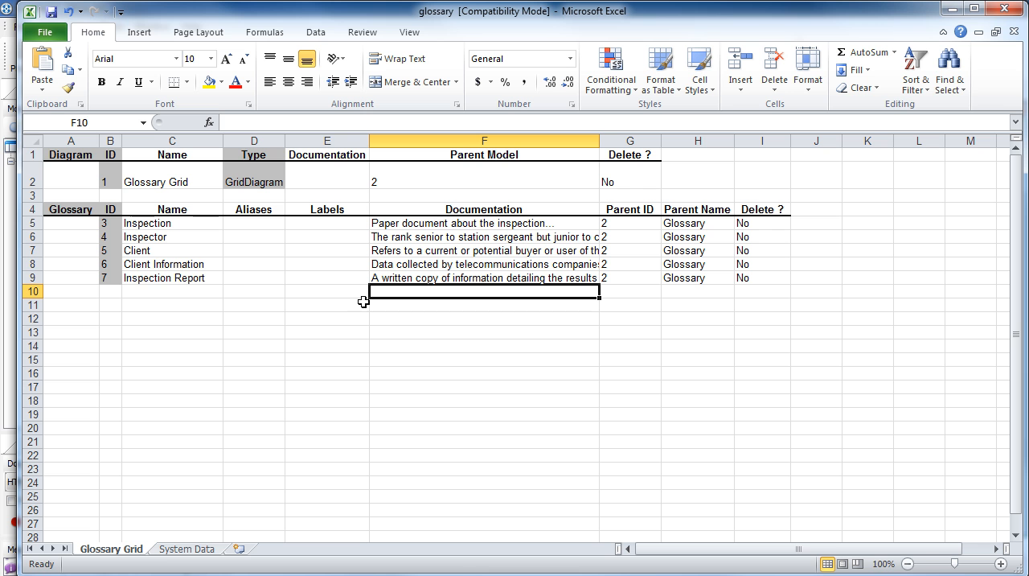
Step: Switch back to BP Visual Architect and import the glossary workbook from C:\tutorial, applying the Inspection Report documentation update
left_click(950, 10)
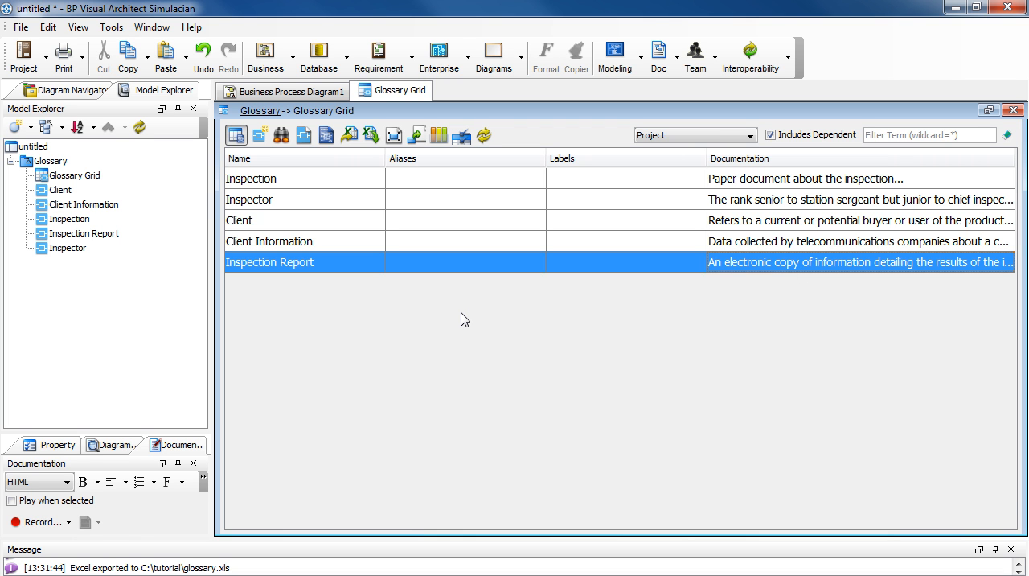
left_click(372, 140)
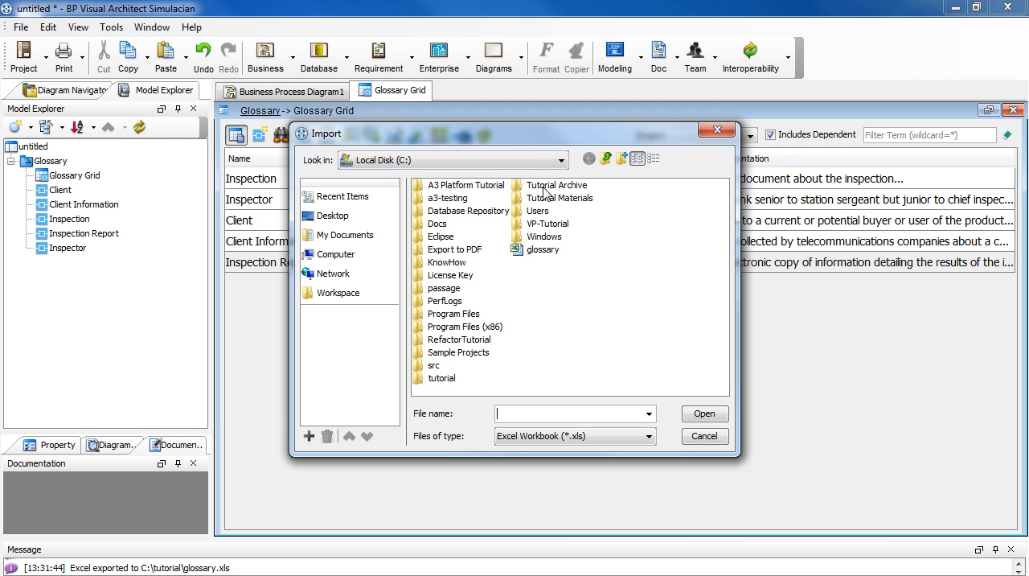
double_click(442, 378)
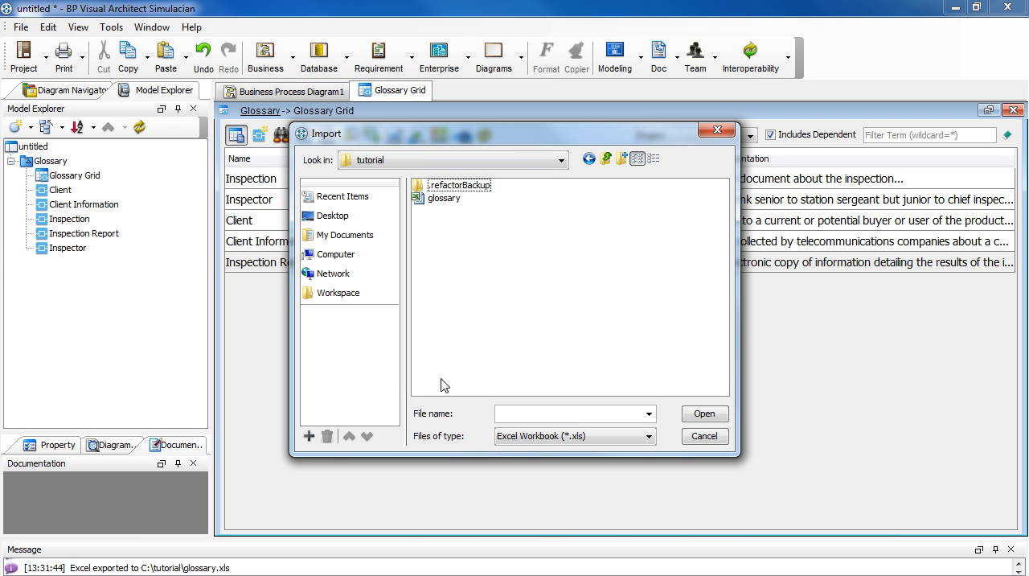
left_click(443, 199)
left_click(704, 413)
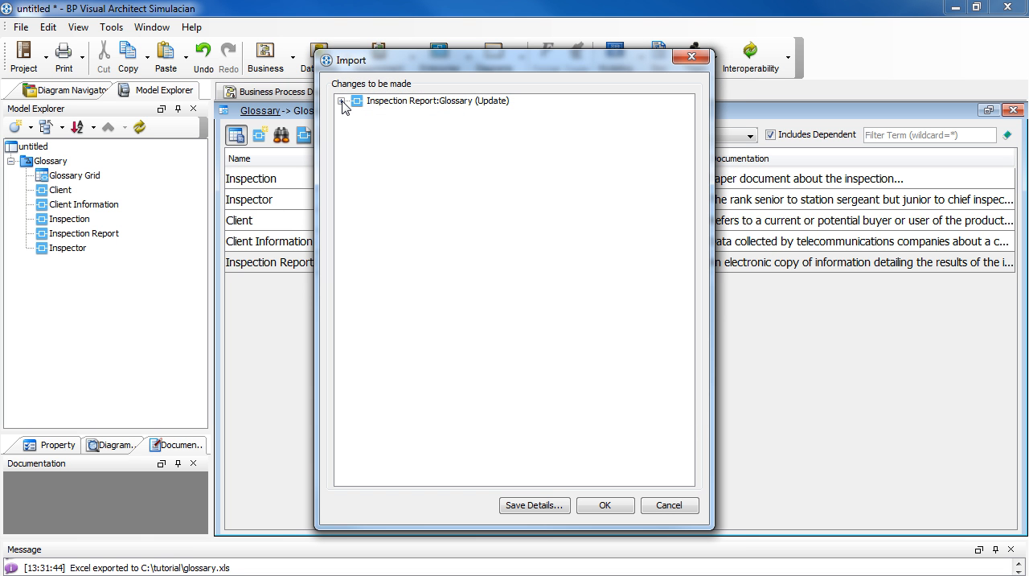
left_click(342, 102)
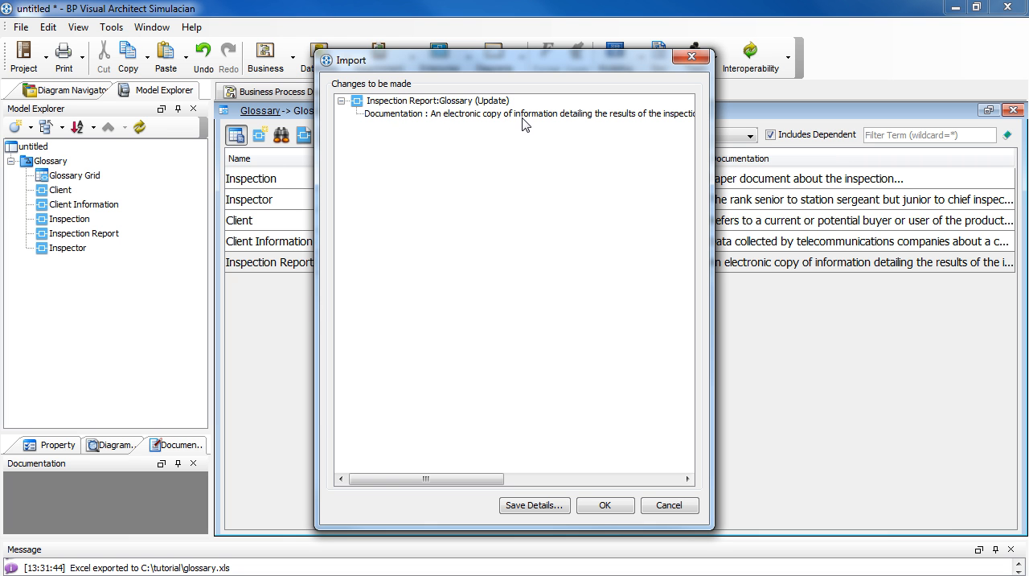
left_click(589, 510)
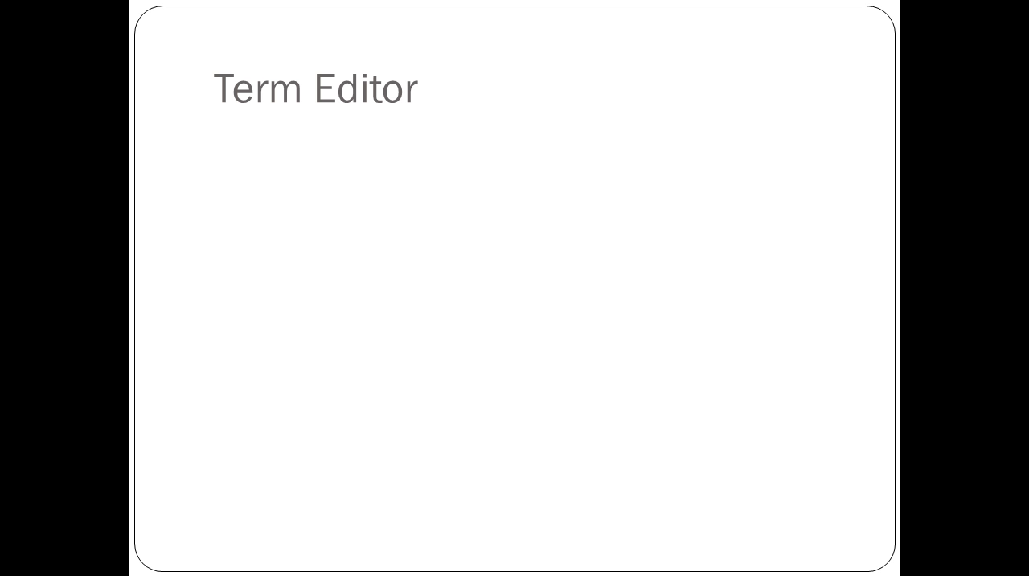
key("Right")
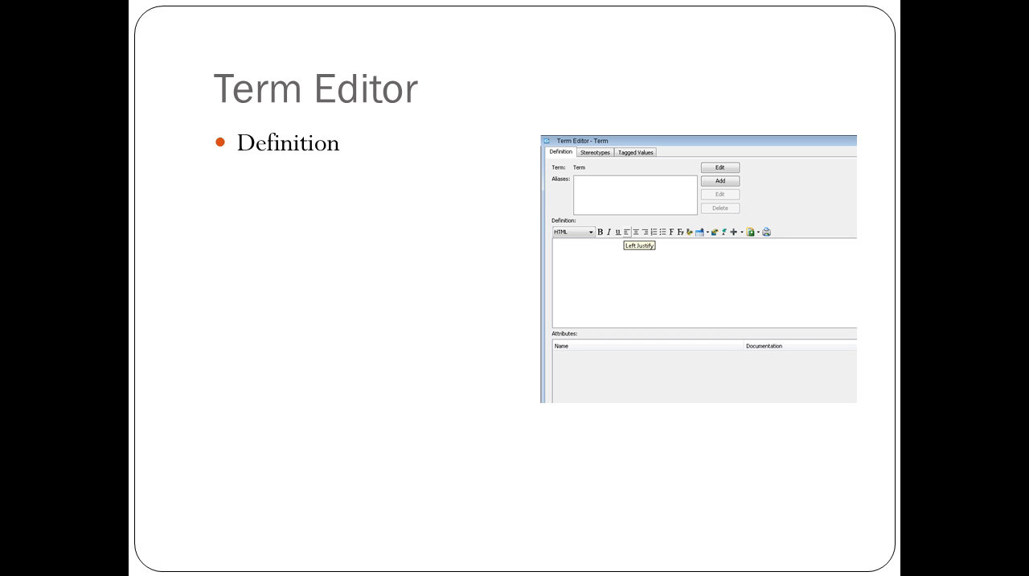
key("Right")
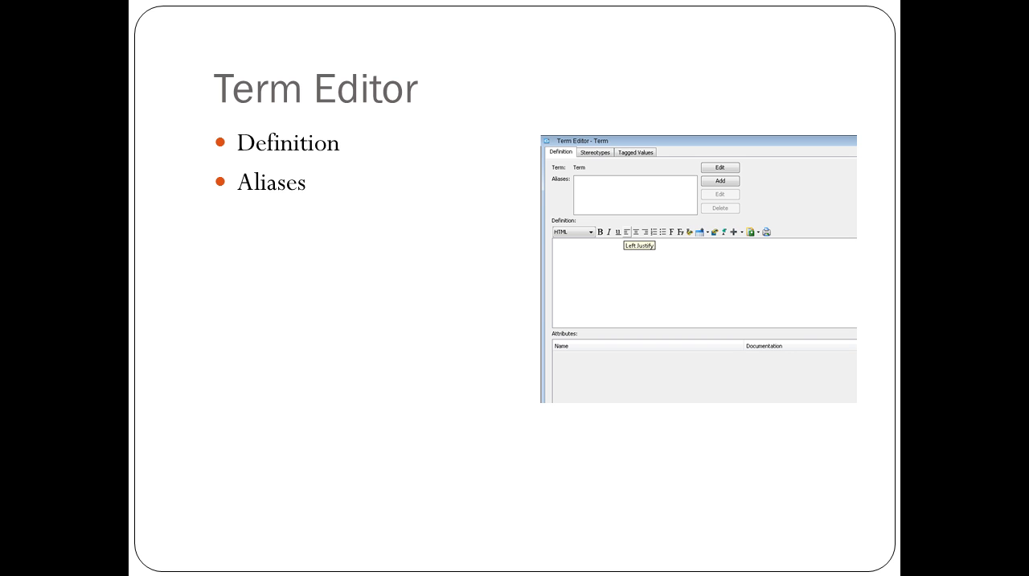
key("Right")
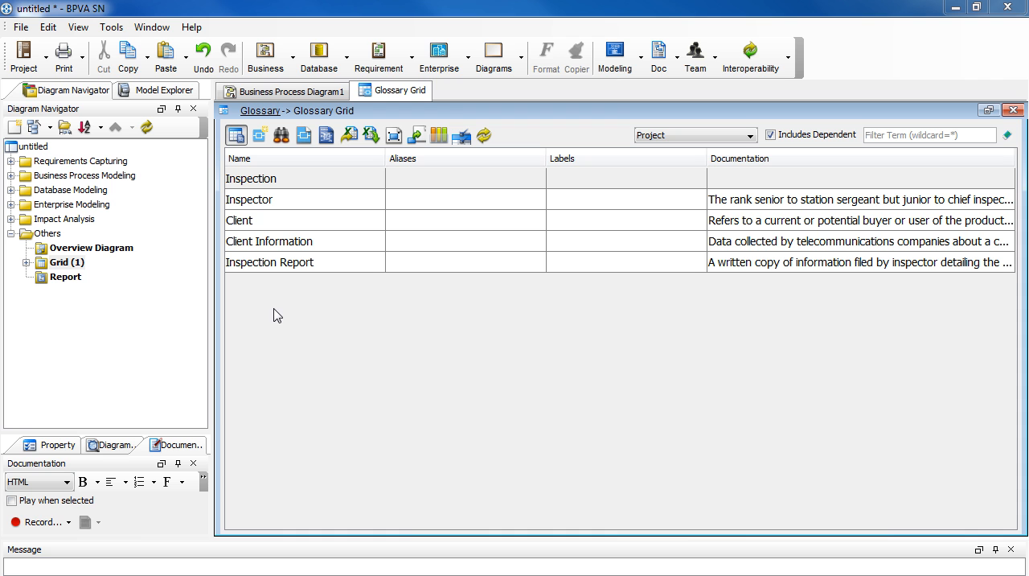
Step: Open the Inspection term from the glossary grid in the Term Editor
double_click(292, 184)
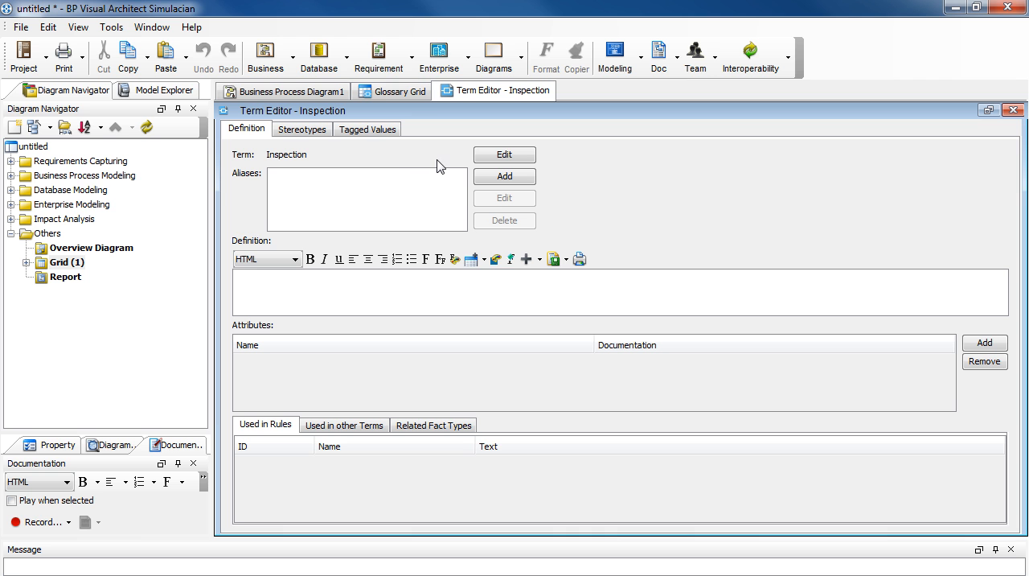
Step: Define the Inspection term as "examination of equipment by inspector" and check the linked word "inspector" in the glossary grid
left_click(487, 161)
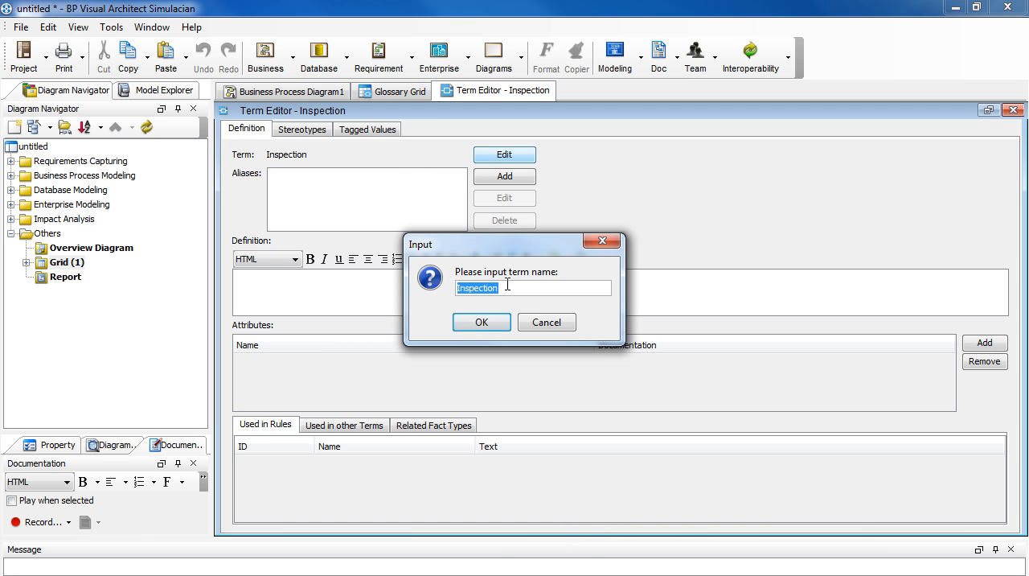
left_click(530, 323)
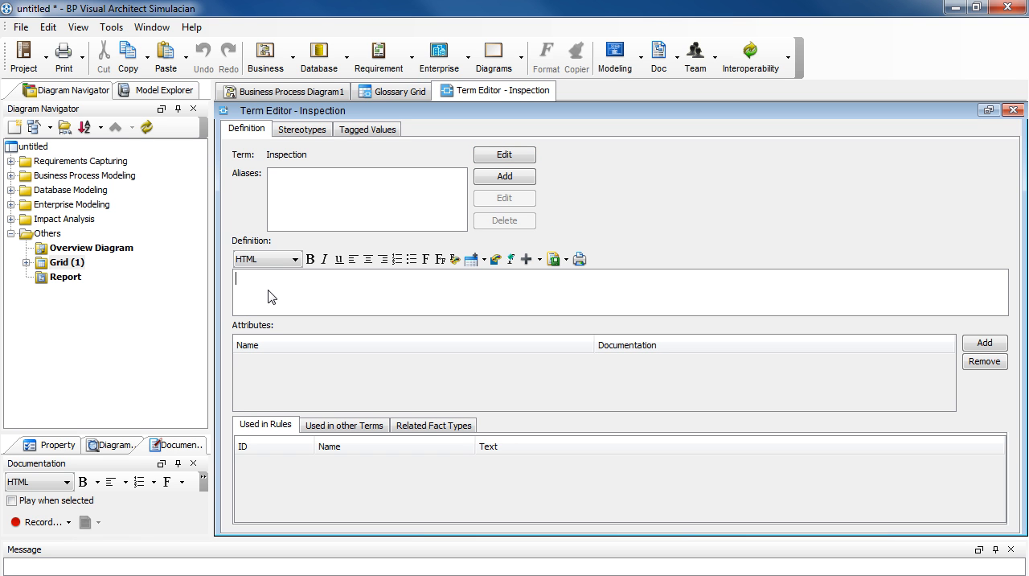
type("examination of equipment by inspector")
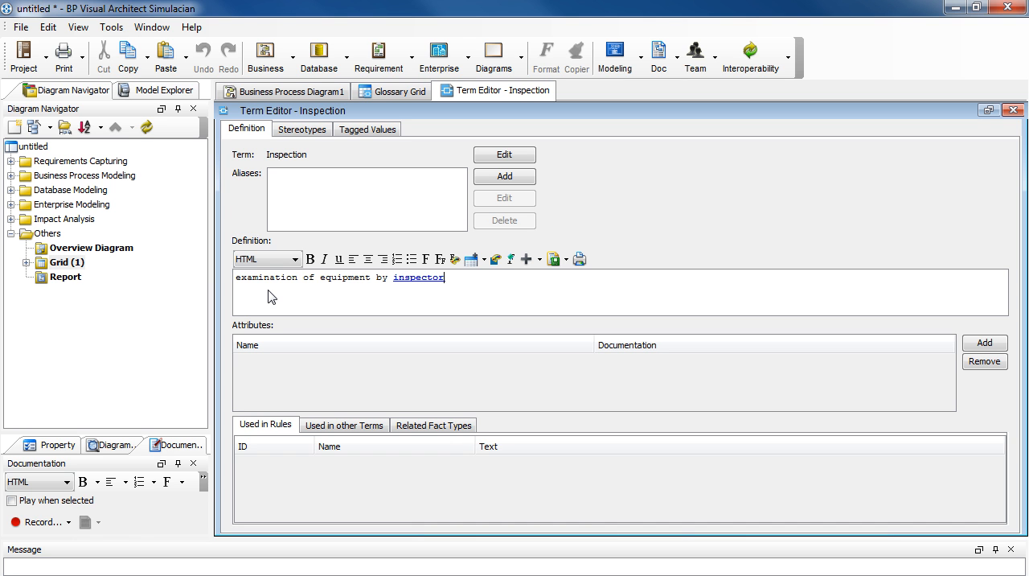
left_click(420, 279)
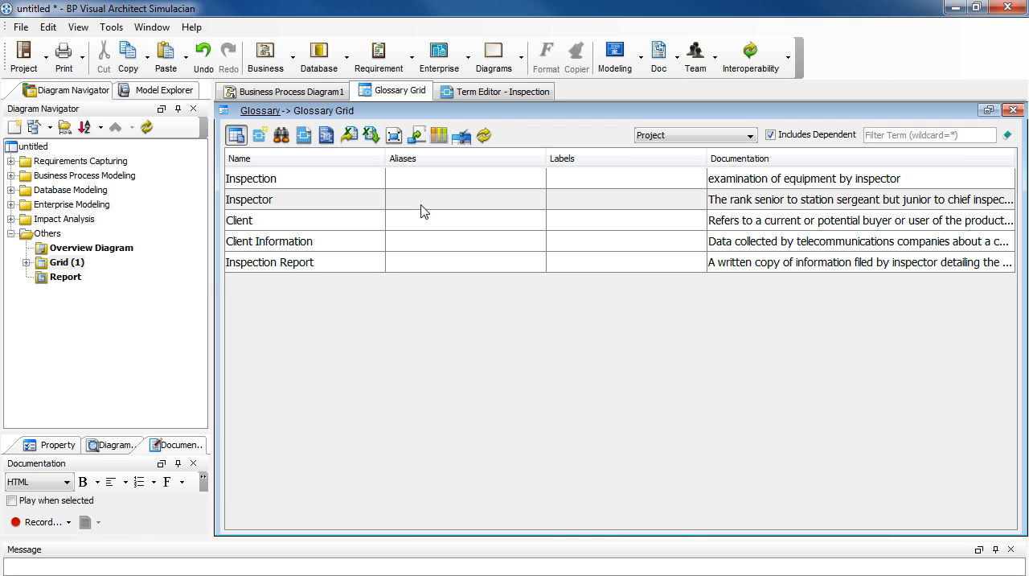
left_click(500, 93)
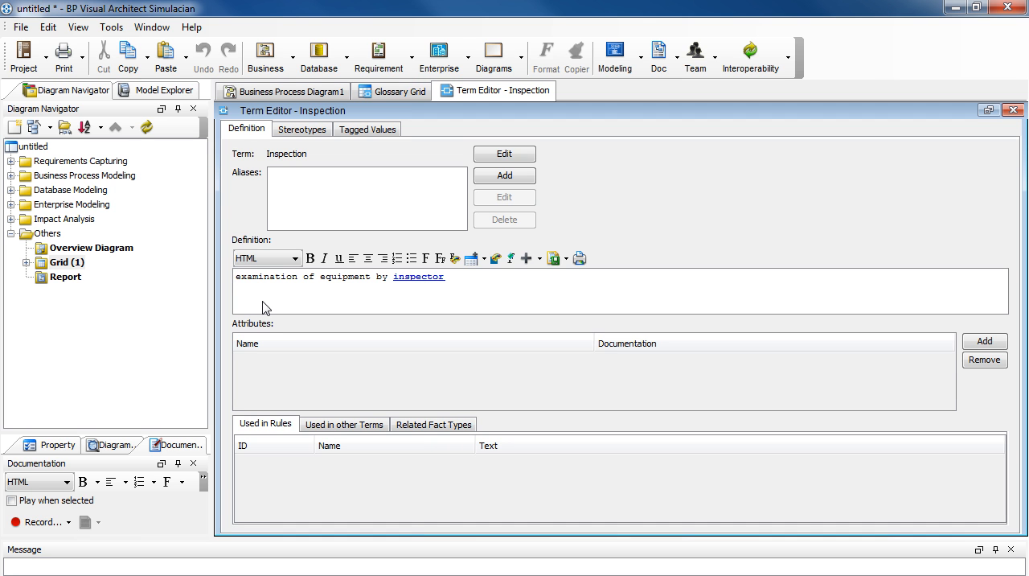
Step: In the Inspection definition, colour the word "examination" green and apply italic to the word "equipment"
left_click(298, 277)
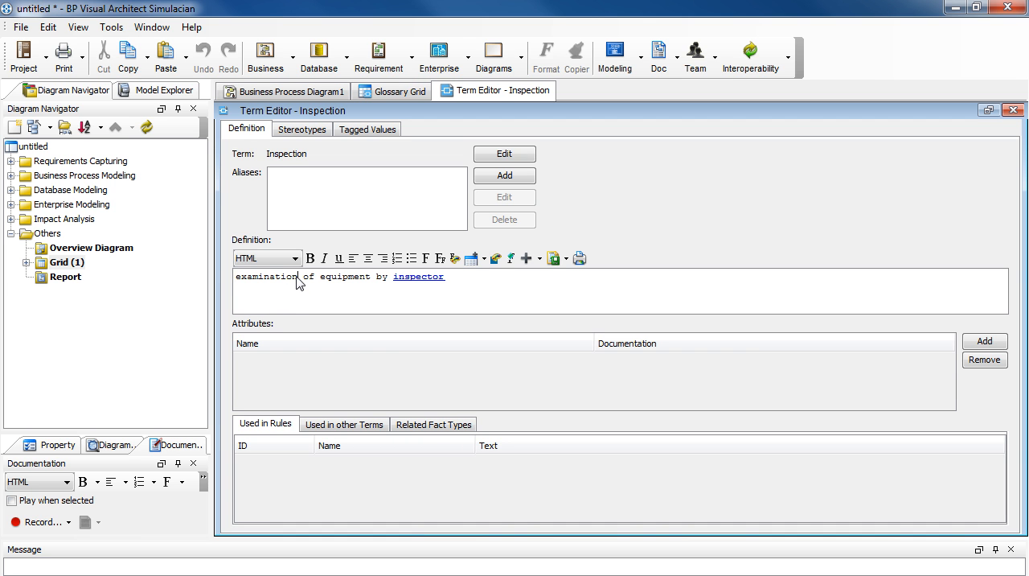
double_click(239, 282)
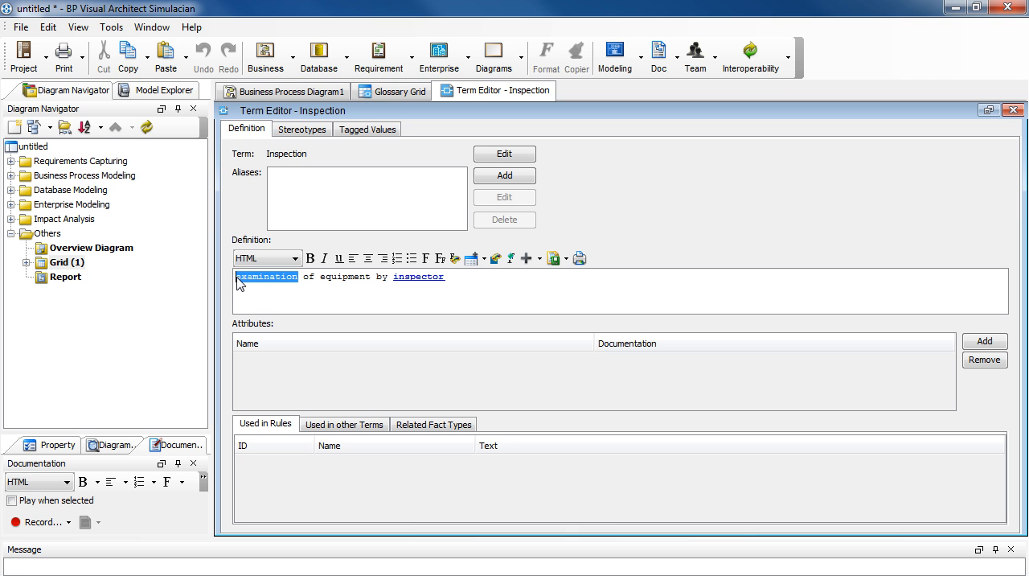
left_click(461, 262)
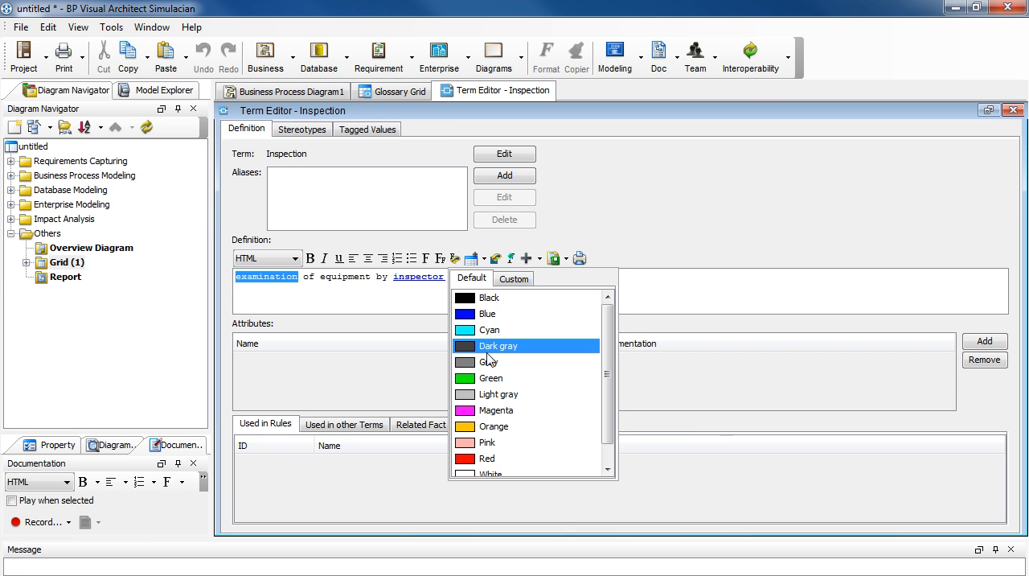
left_click(514, 378)
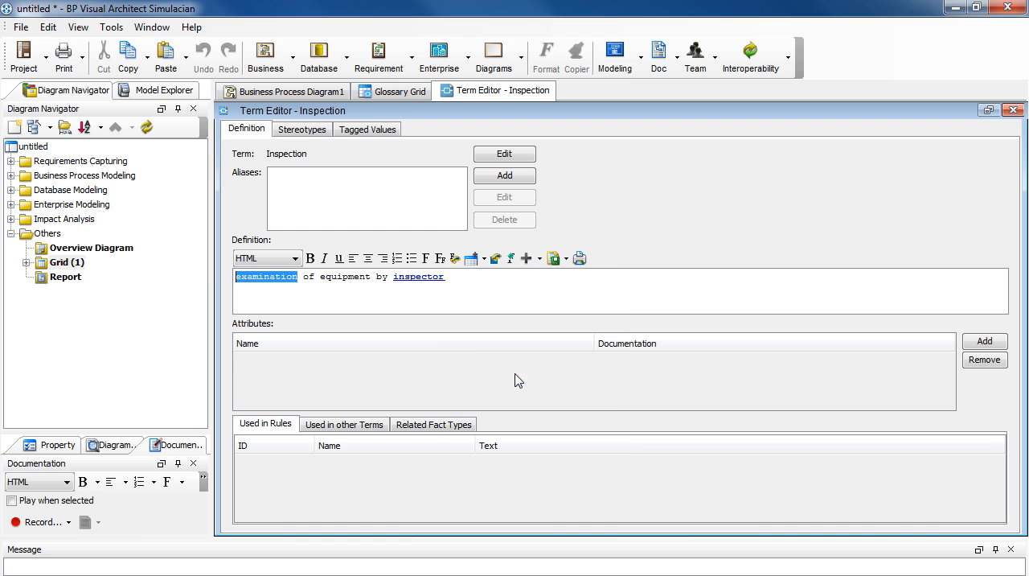
left_click(353, 310)
left_click_drag(321, 282, 370, 279)
left_click(324, 258)
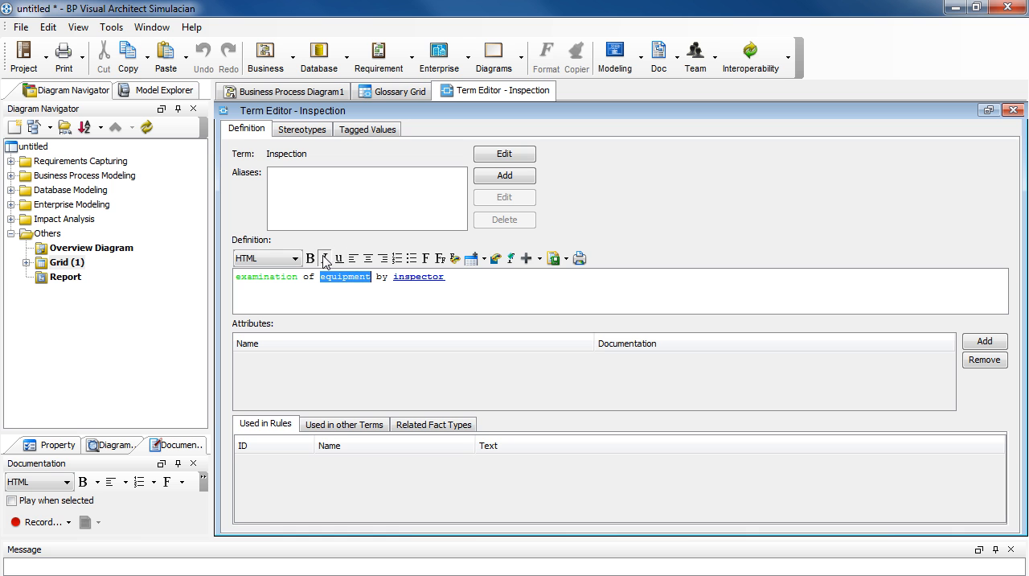
left_click(337, 304)
Step: Add the aliases "checkup" and "monitor" to the Inspection term
left_click(485, 178)
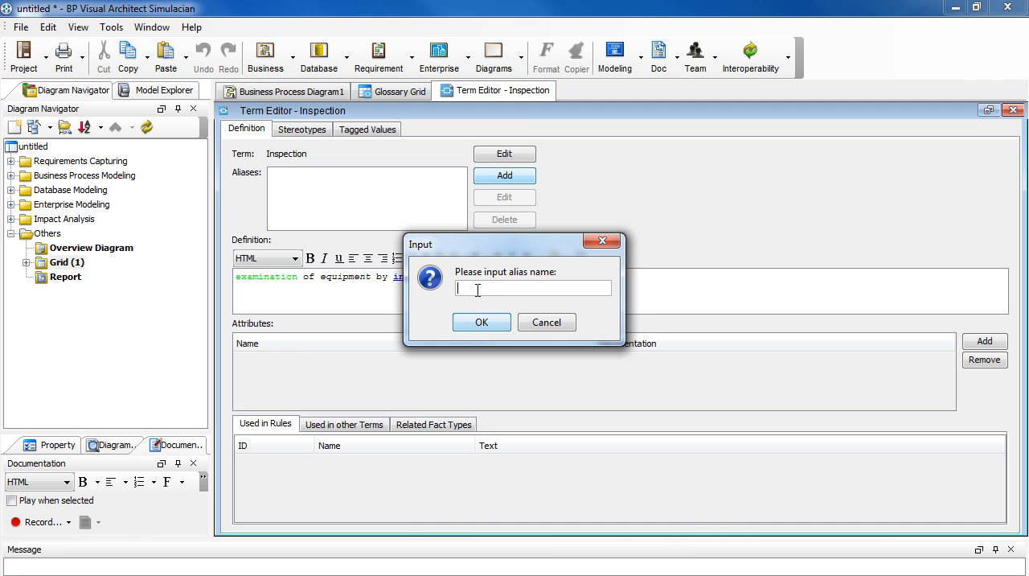
type("checkup")
left_click(504, 325)
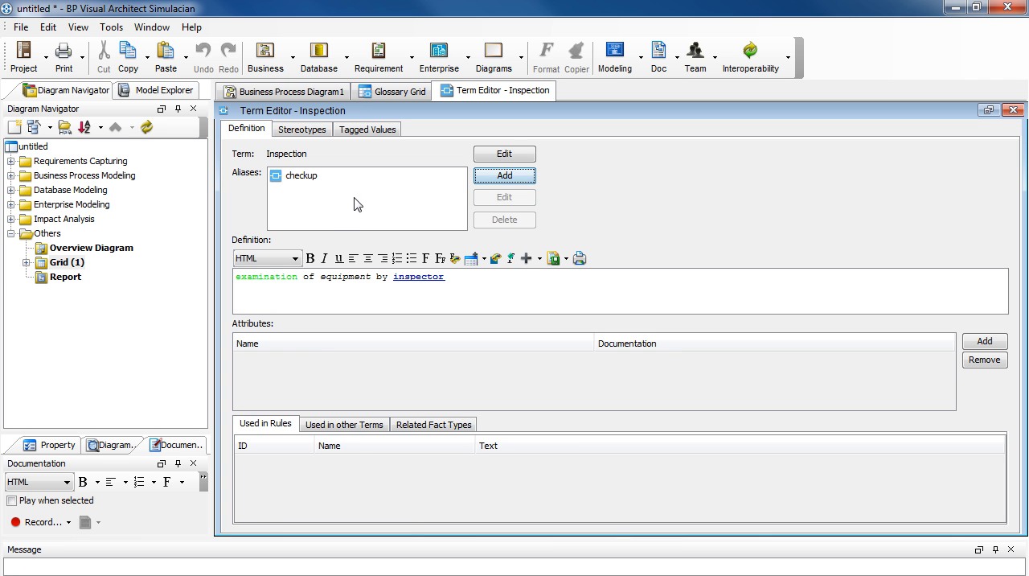
left_click(487, 176)
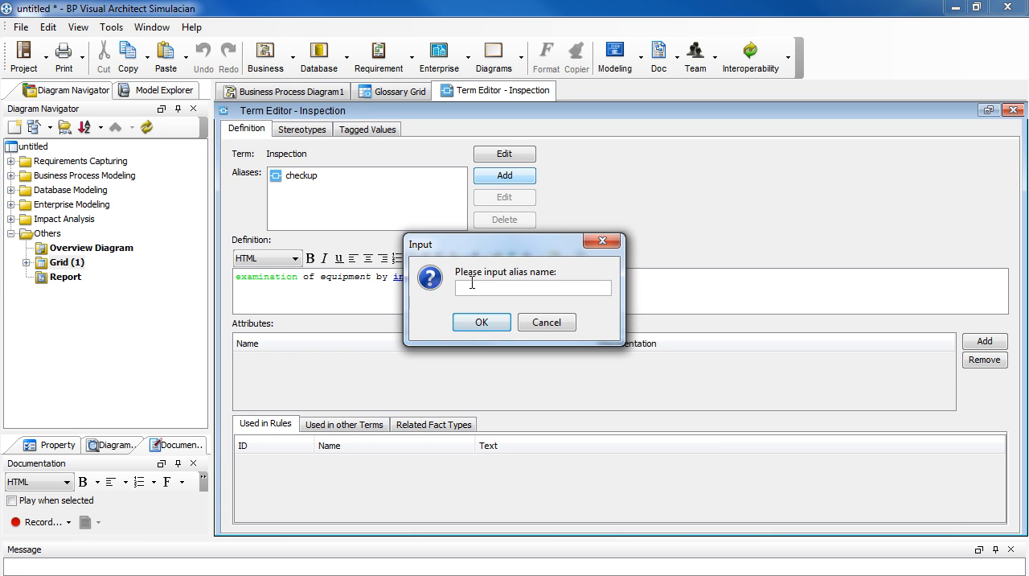
type("monitor")
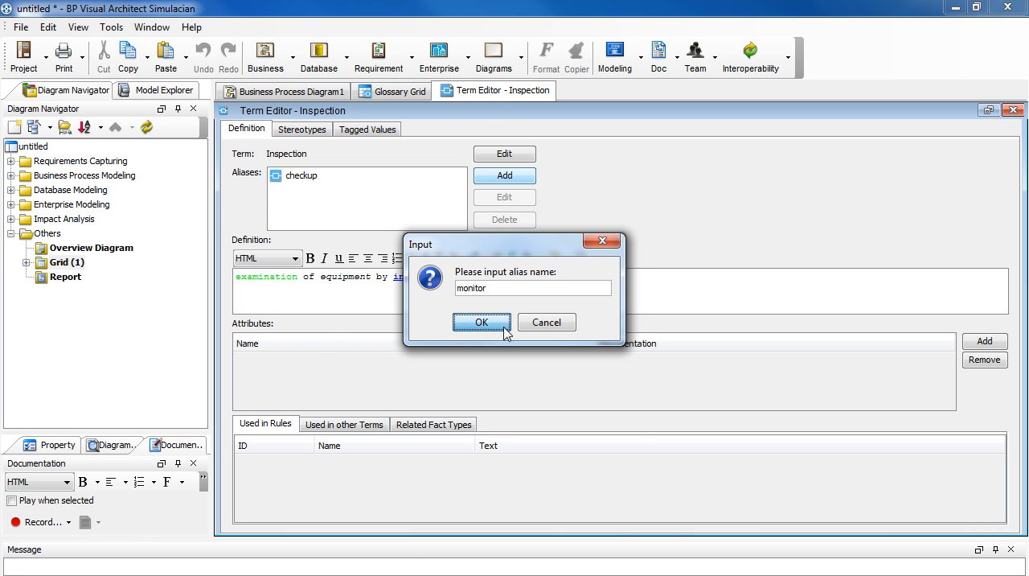
left_click(481, 322)
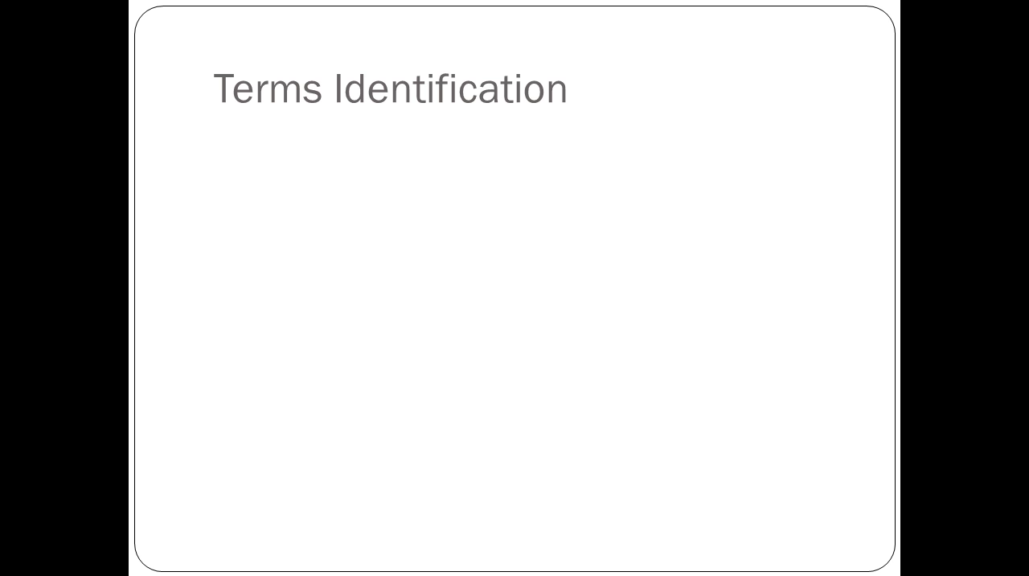
key("Right")
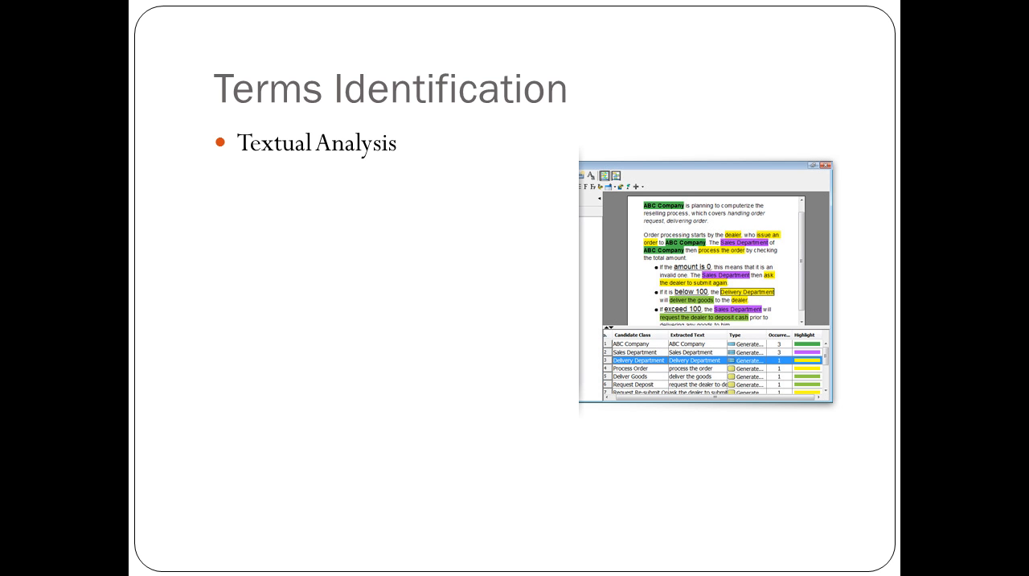
key("Right")
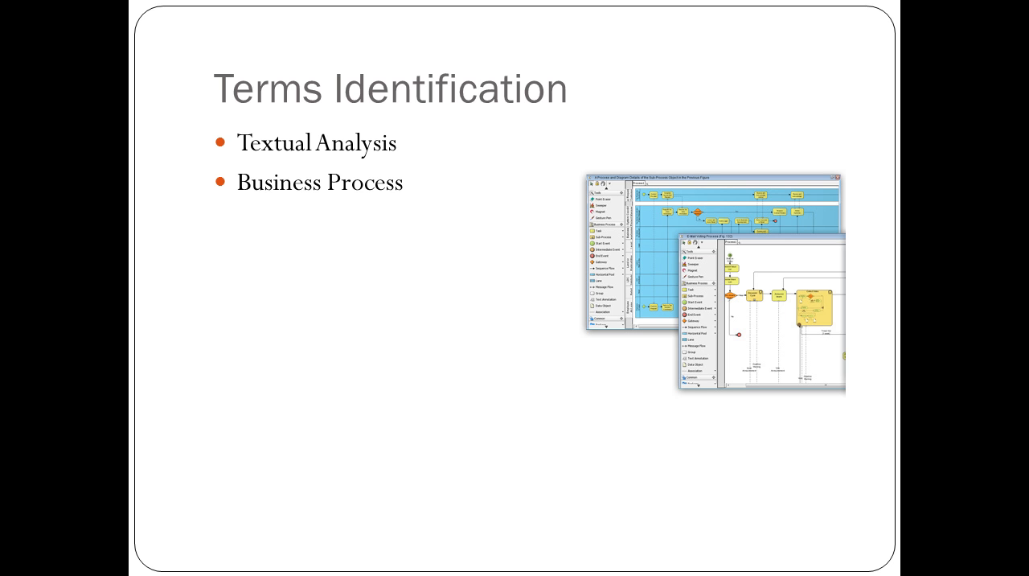
key("Right")
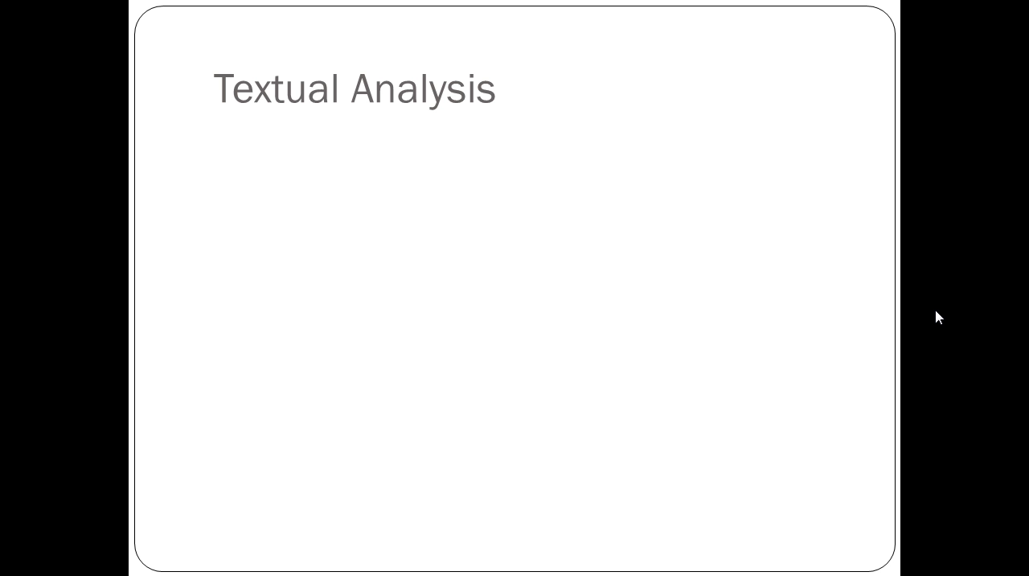
key("Right")
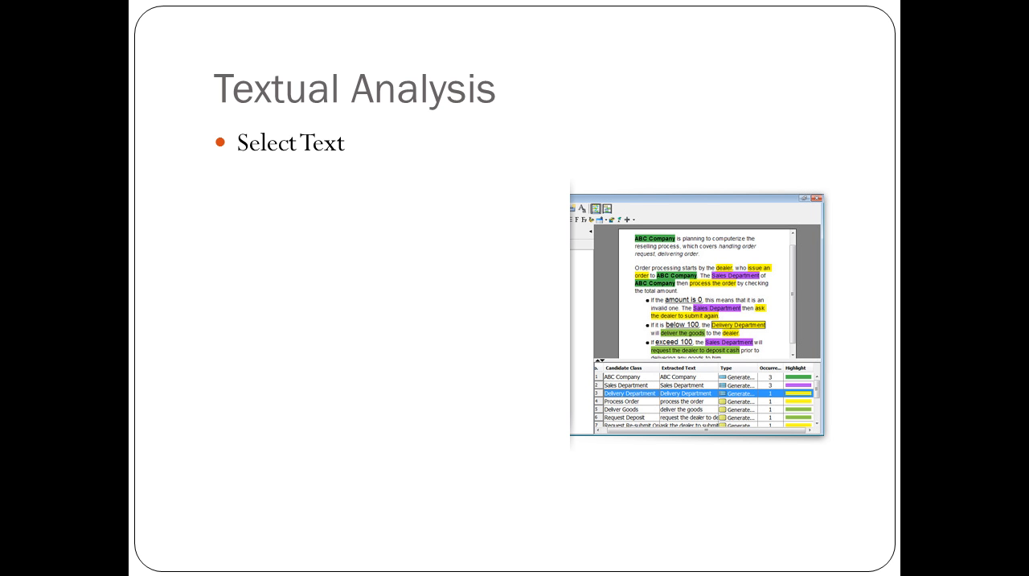
key("Right")
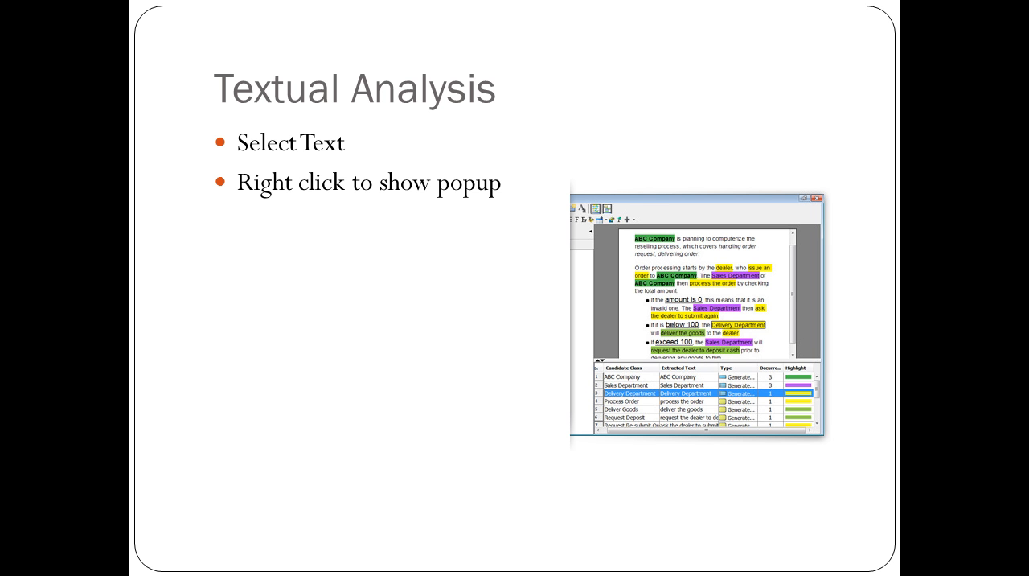
key("Right")
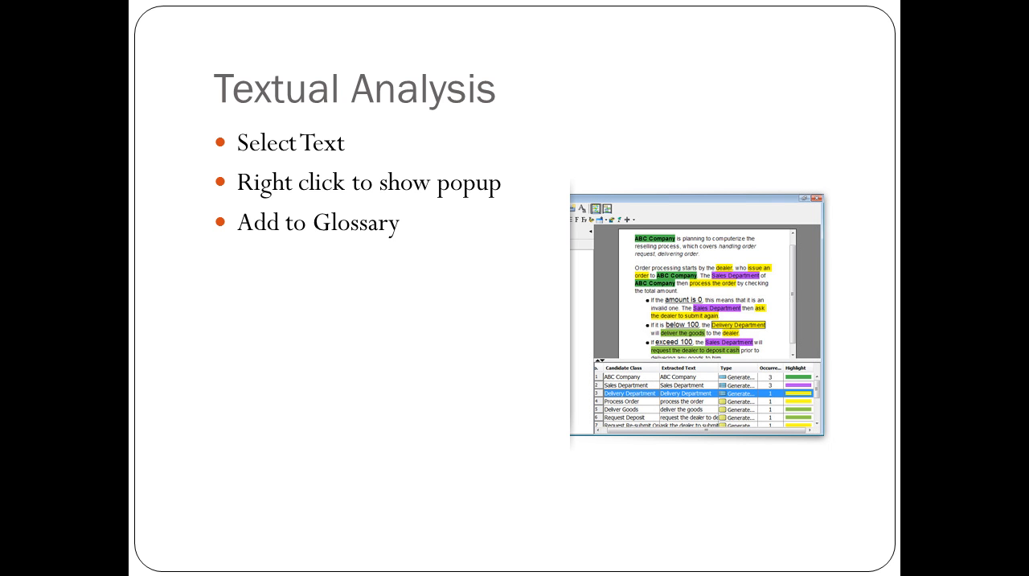
key("Right")
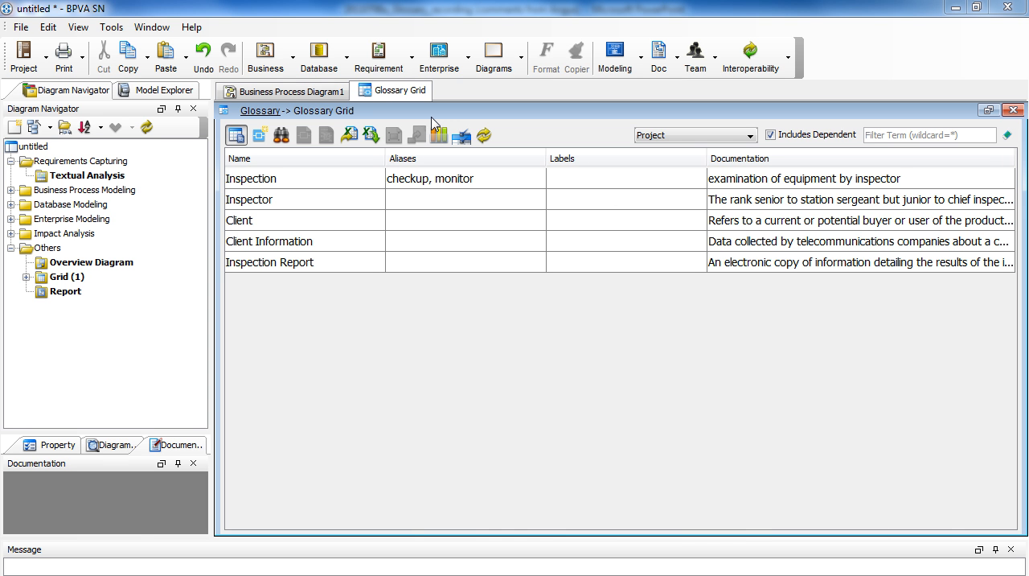
Step: Create a new Textual Analysis and paste the copied passage about Inspector Gadget into it
left_click(411, 64)
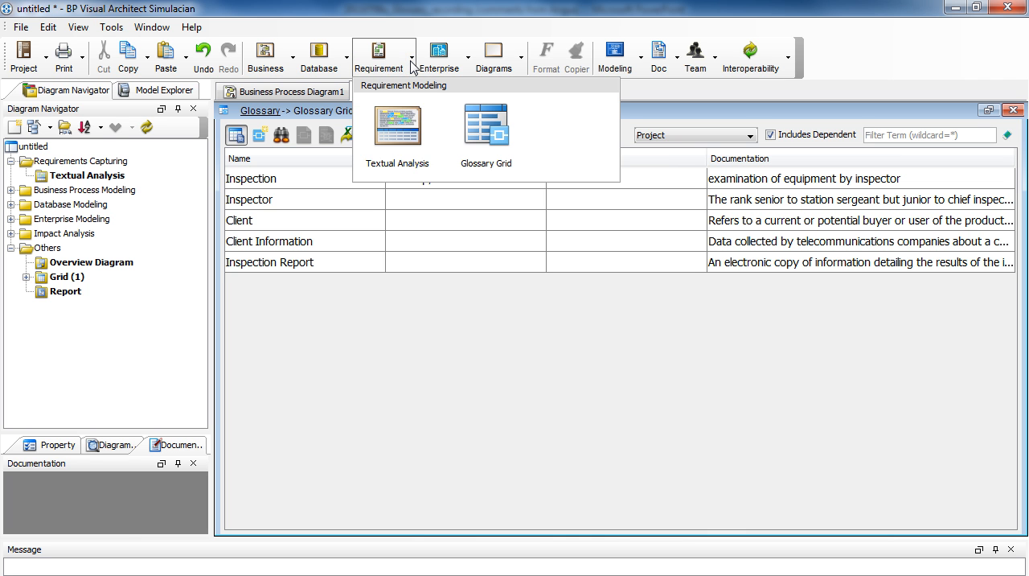
left_click(432, 149)
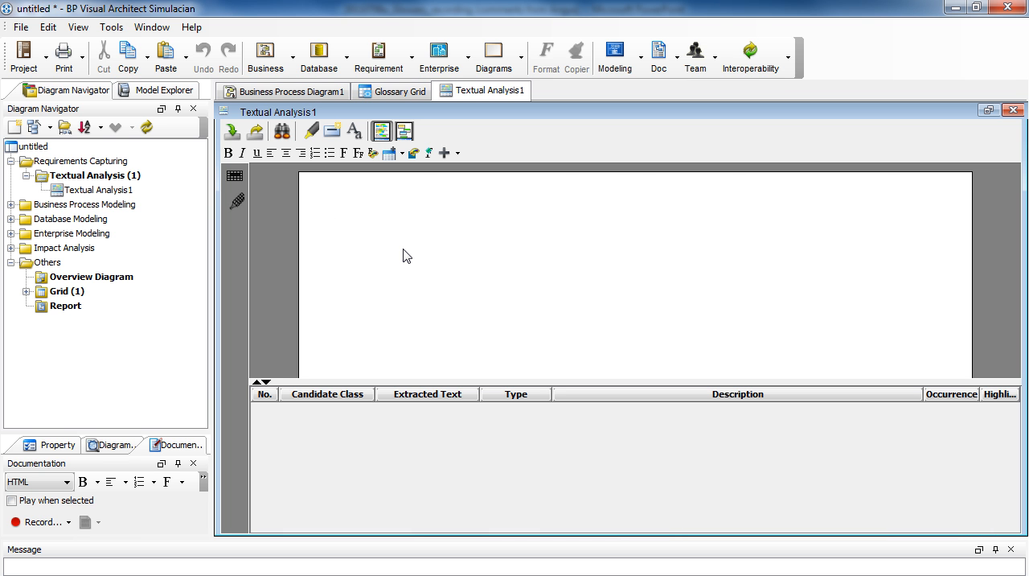
key("ctrl+v")
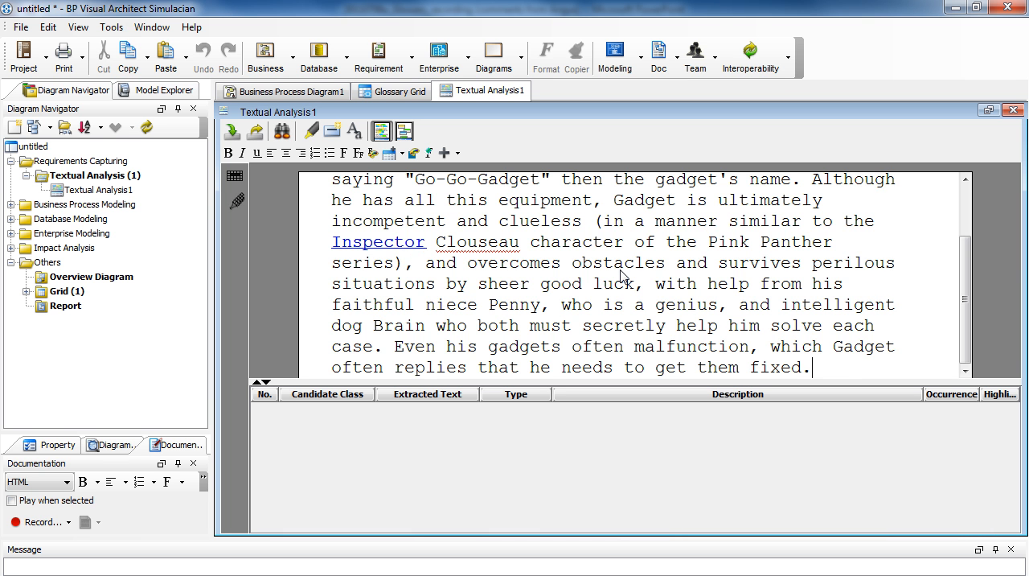
scroll(619, 273, "up", 2)
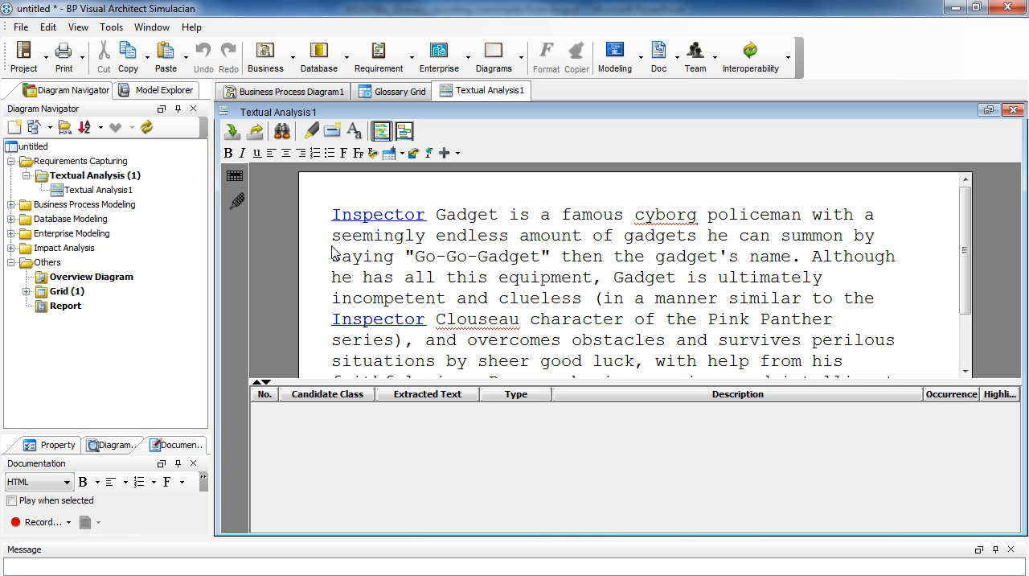
Step: Follow the first Inspector link to its glossary entry, return to the text analysis and add "Gadget" to the glossary
left_click(389, 218, "ctrl")
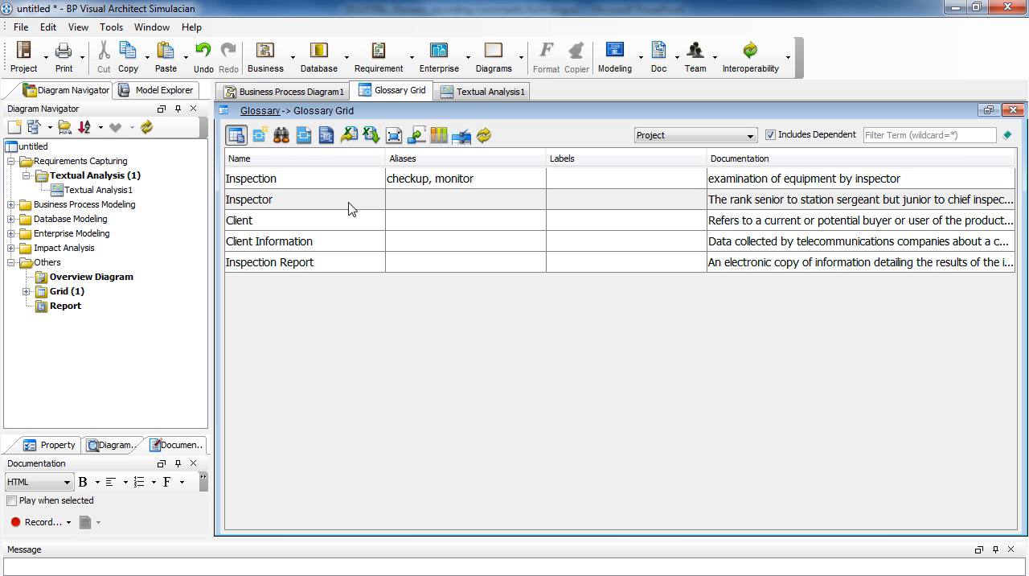
left_click(482, 95)
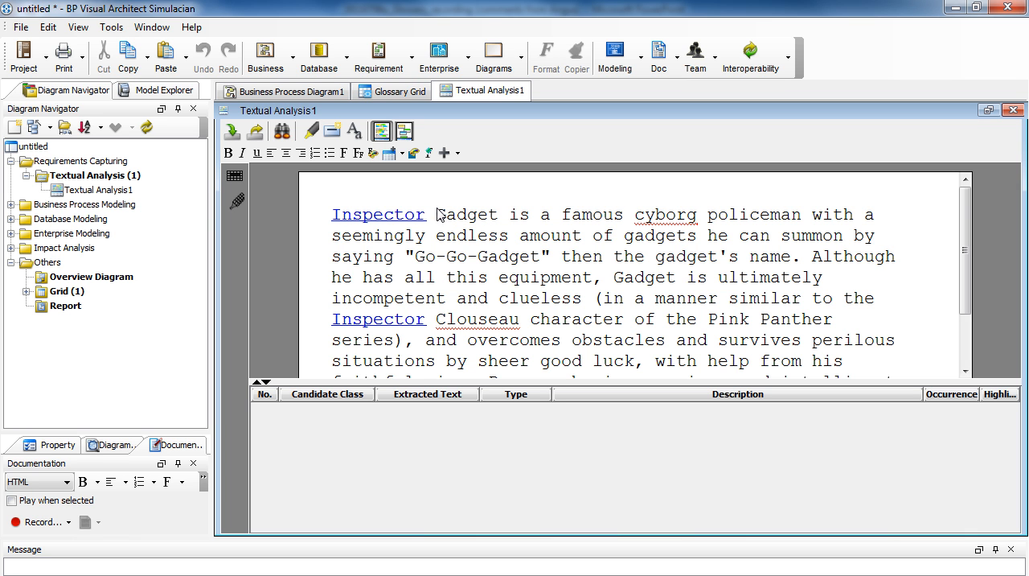
left_click_drag(438, 213, 499, 214)
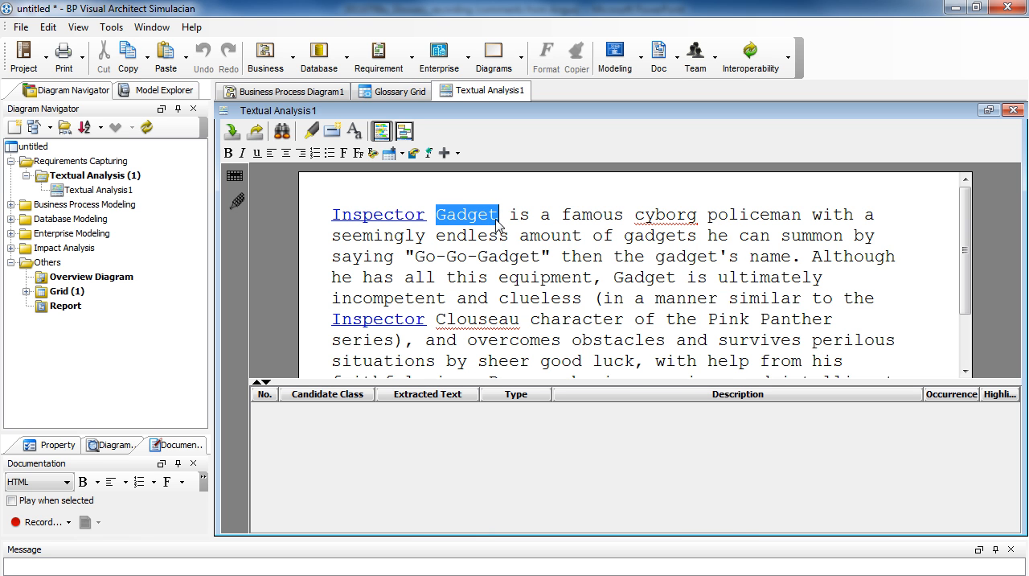
right_click(497, 225)
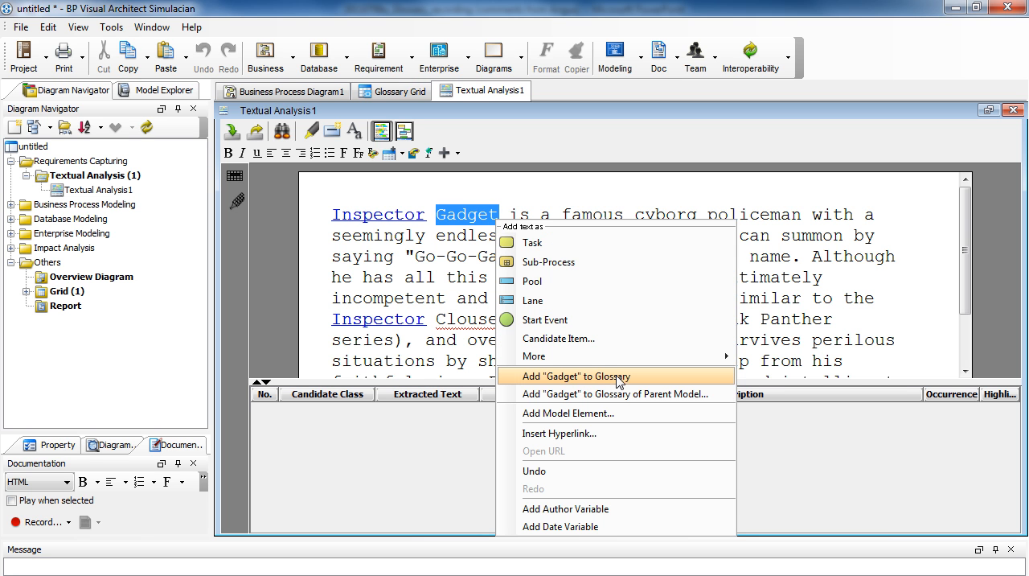
left_click(672, 376)
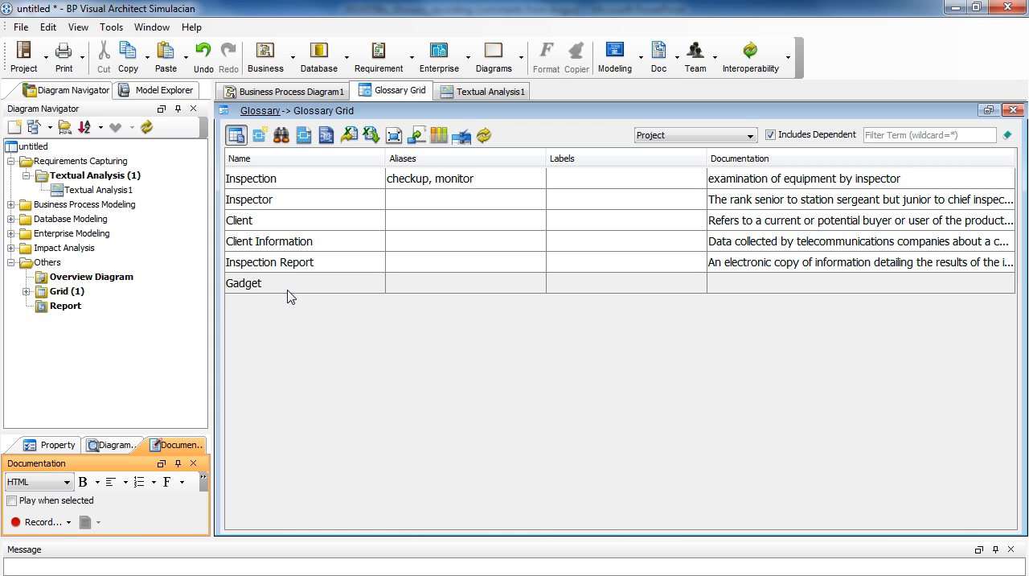
Step: Open the Gadget term in the Term Editor and define it as "a mechanical device"
double_click(288, 290)
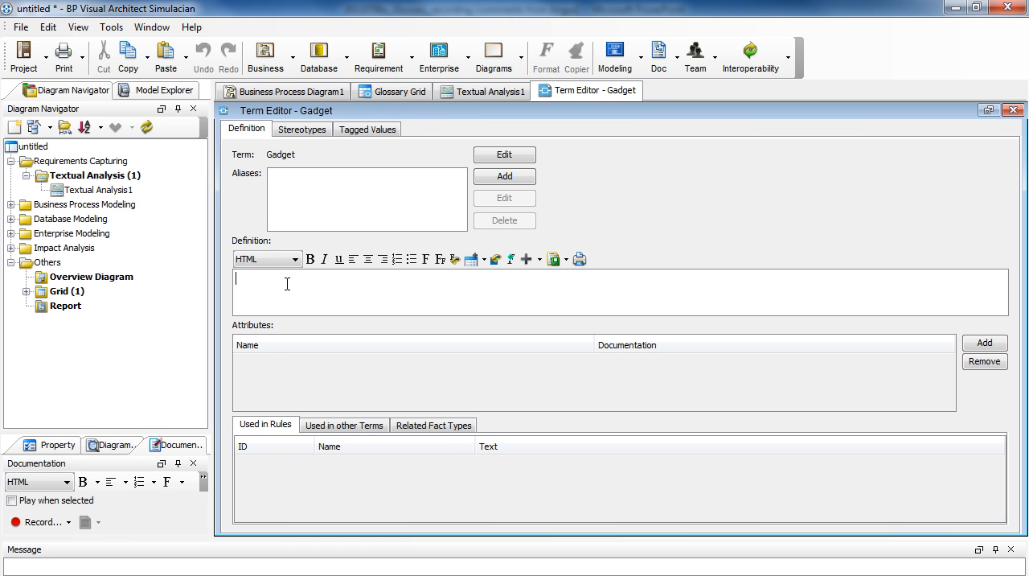
left_click(295, 298)
type("a mechanical device")
Step: Add the alias "hi-tech toy" to the Gadget term and close its editor
left_click(504, 176)
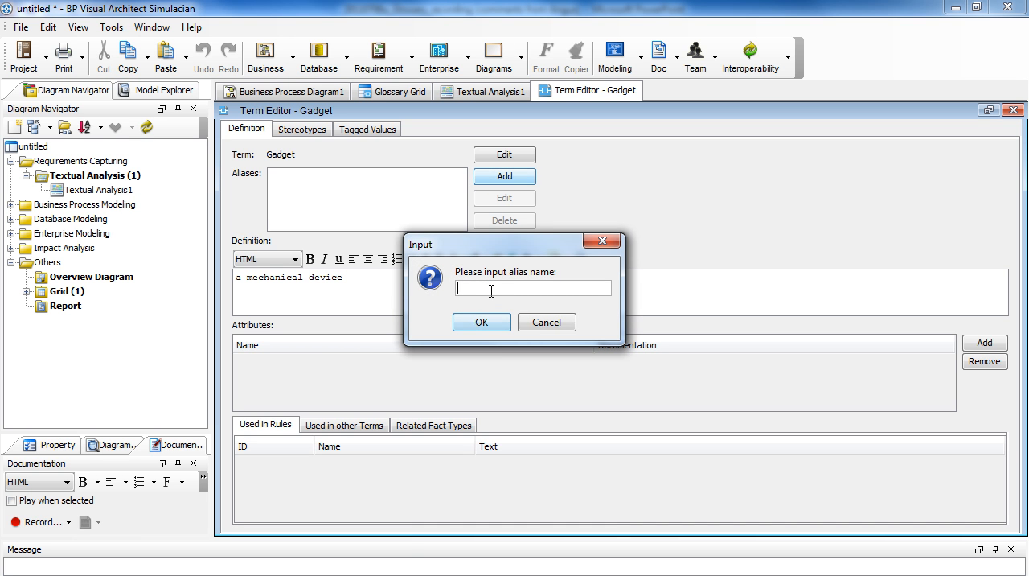
type("hi-tech toy")
left_click(487, 323)
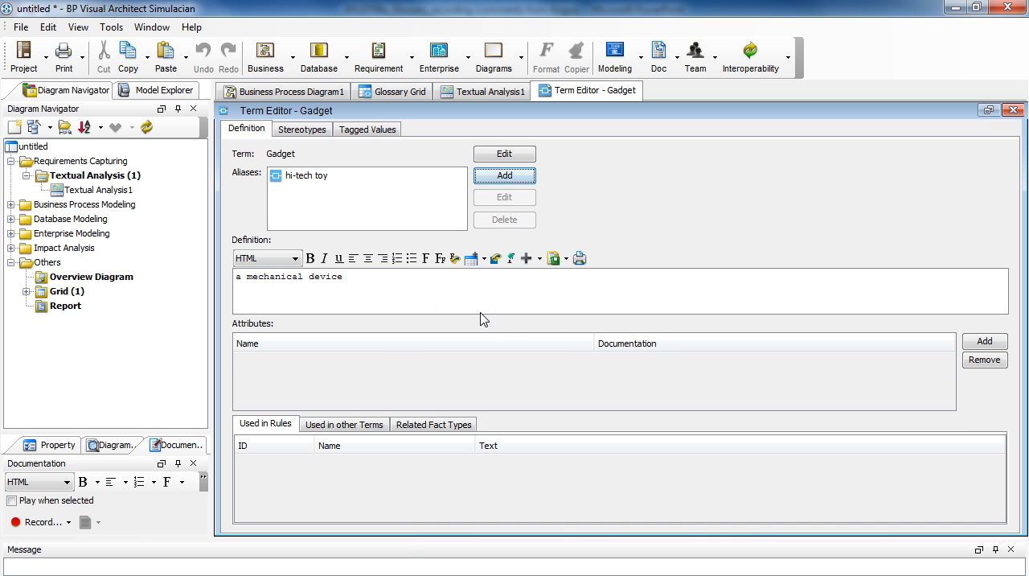
left_click(1014, 110)
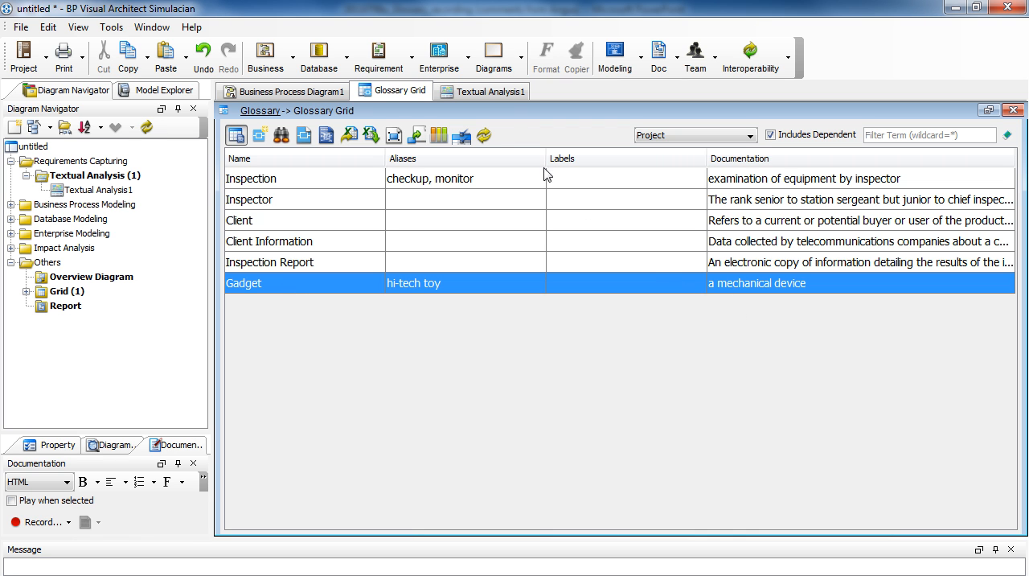
Step: Return to Textual Analysis1 and follow the linked word "Gadget" to its entry in the glossary grid
left_click(506, 94)
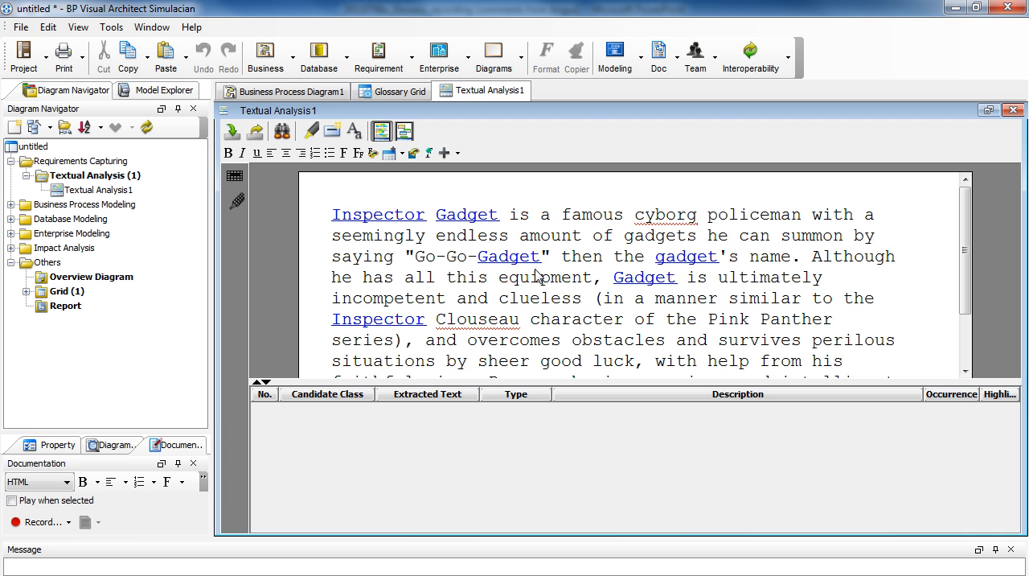
left_click(479, 220, "ctrl")
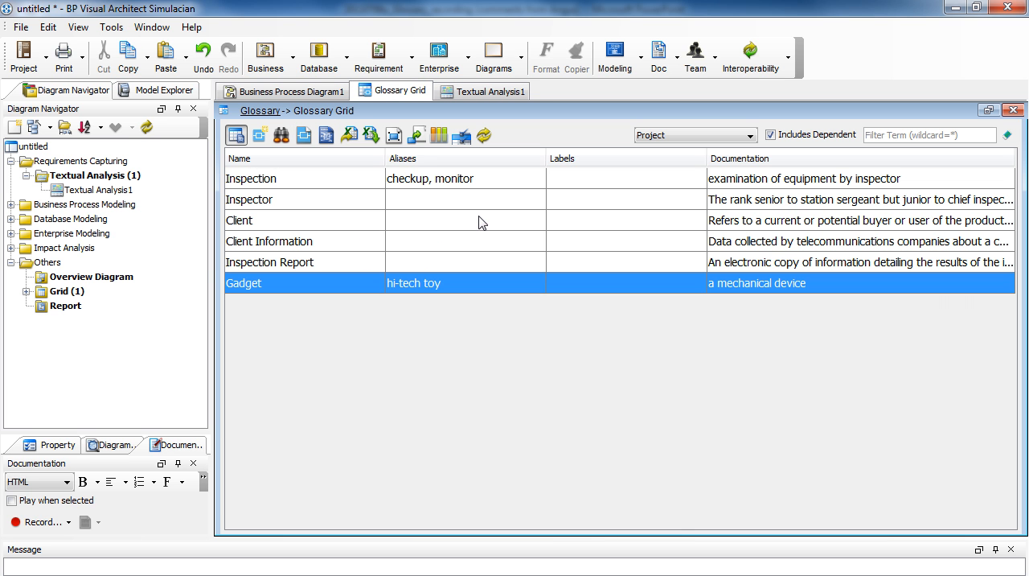
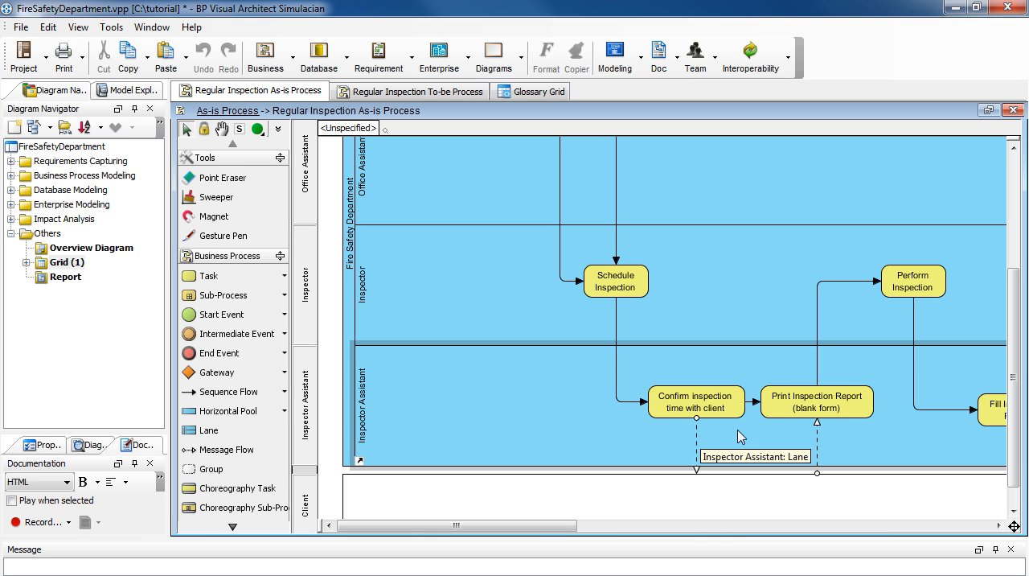
Step: Add the word "Inspection" from the "Select Inspection cases for next week" task name to the glossary
left_click_drag(1014, 452, 1027, 338)
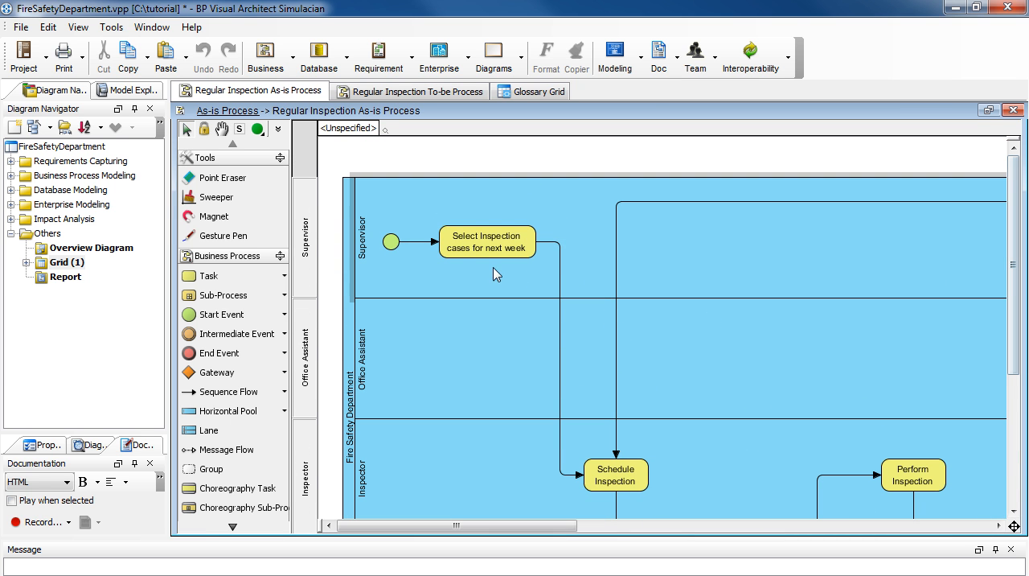
left_click(502, 235)
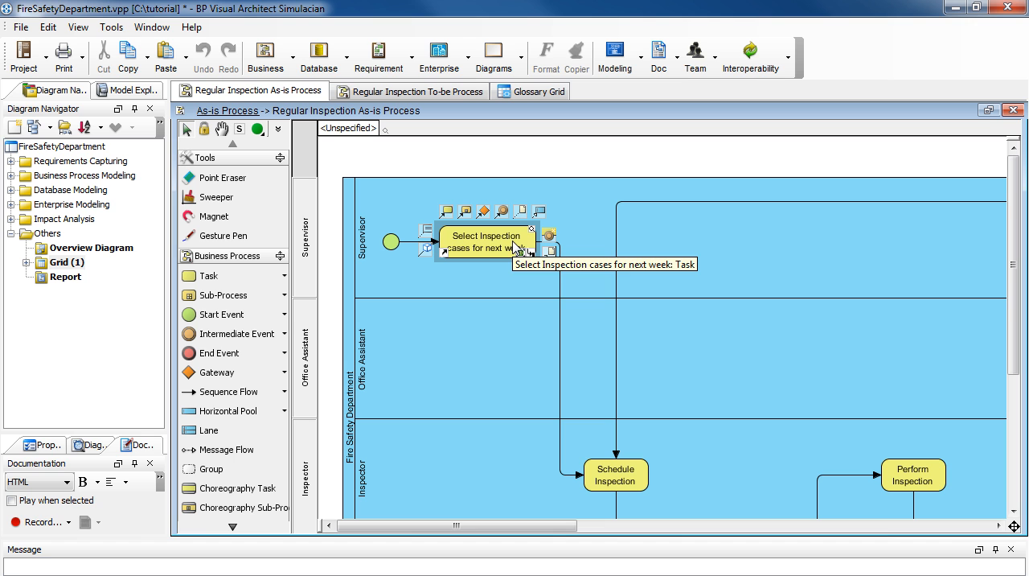
double_click(515, 247)
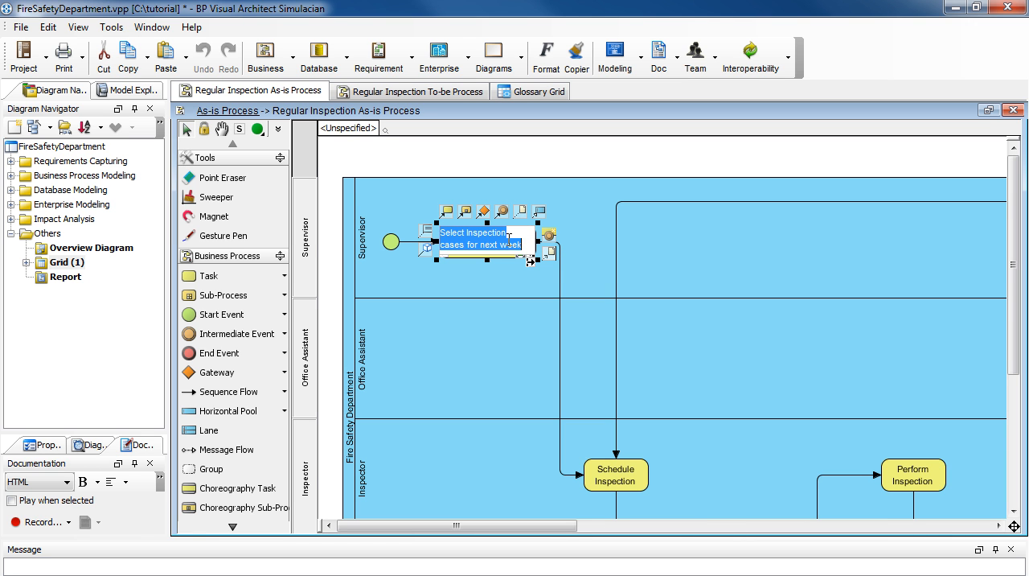
left_click(466, 232)
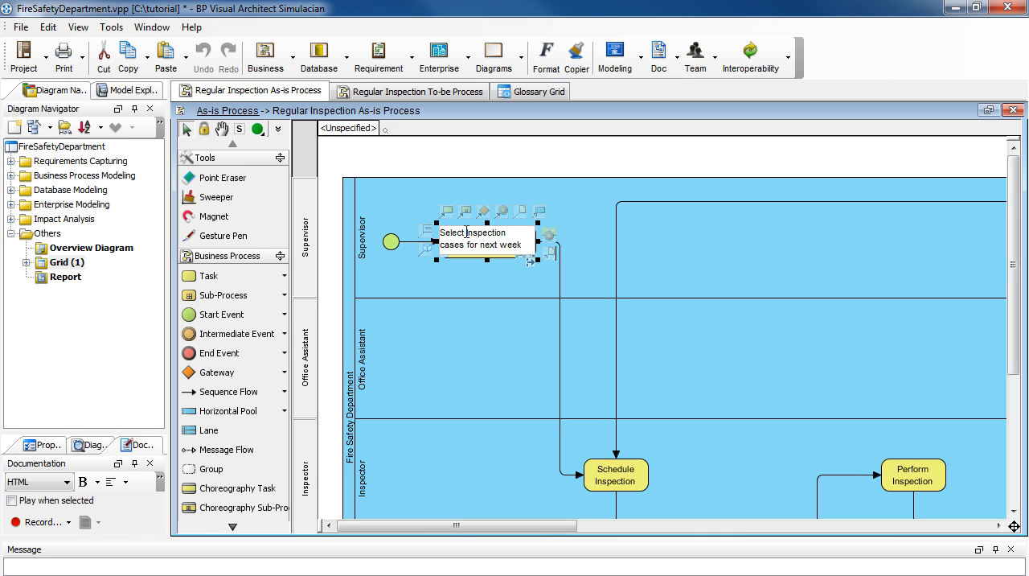
left_click_drag(466, 232, 488, 232)
right_click(490, 231)
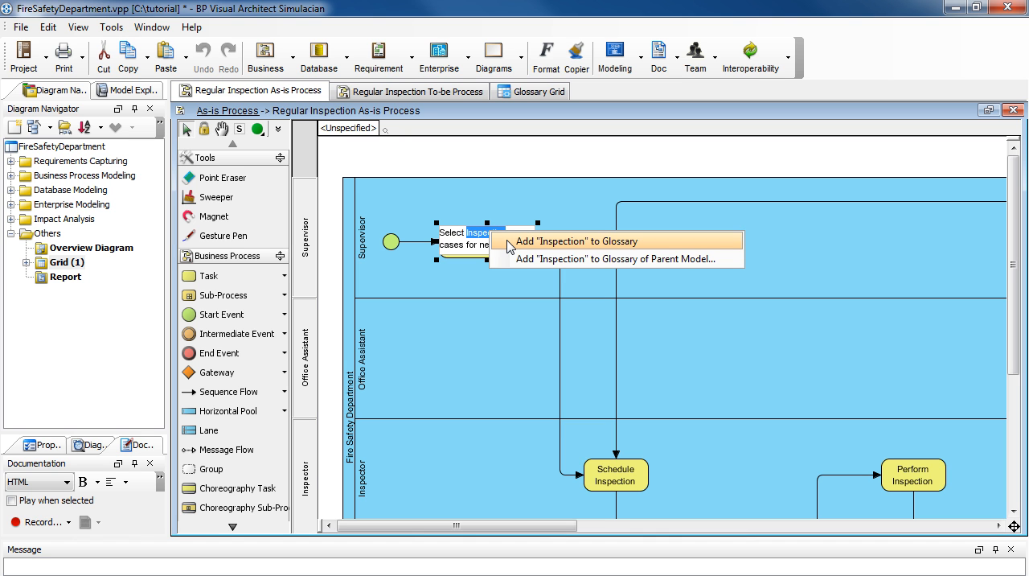
left_click(509, 241)
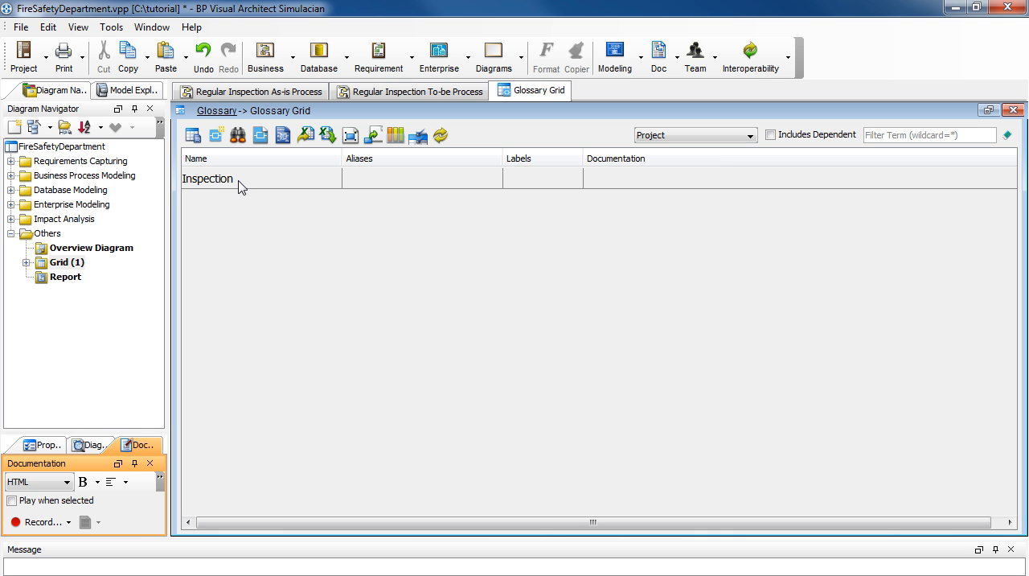
Step: Open the Inspection term in the Term Editor and define it as "A check for the system.."
double_click(239, 181)
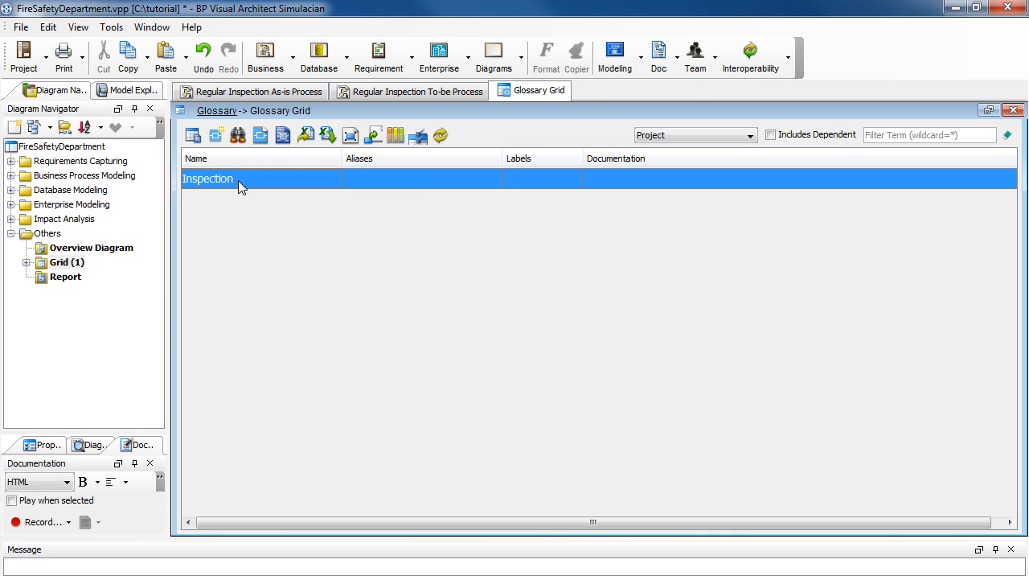
left_click(244, 294)
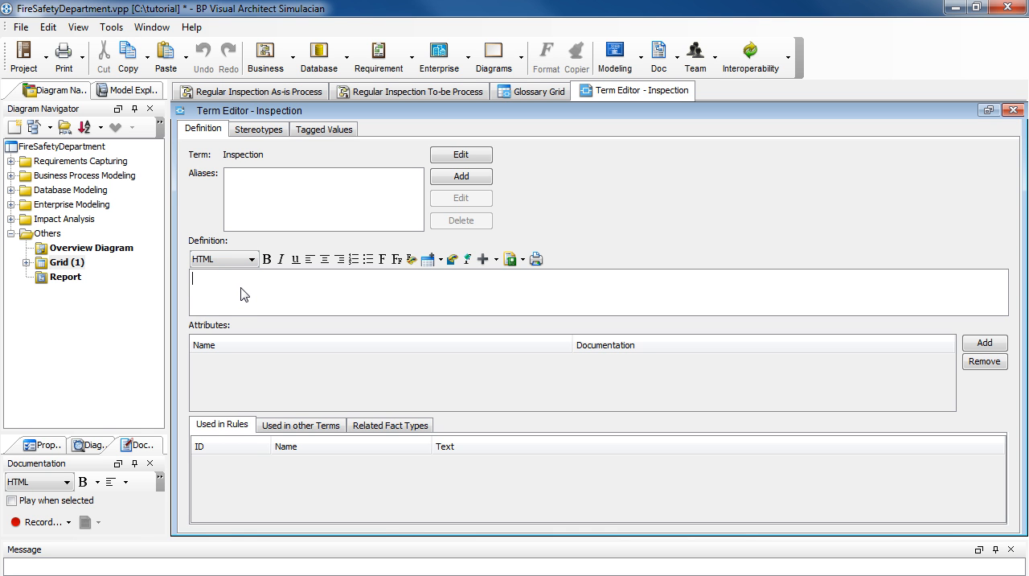
type("A check for the system..")
Step: Add the alias "System checking" to the Inspection term and close its editor
left_click(448, 184)
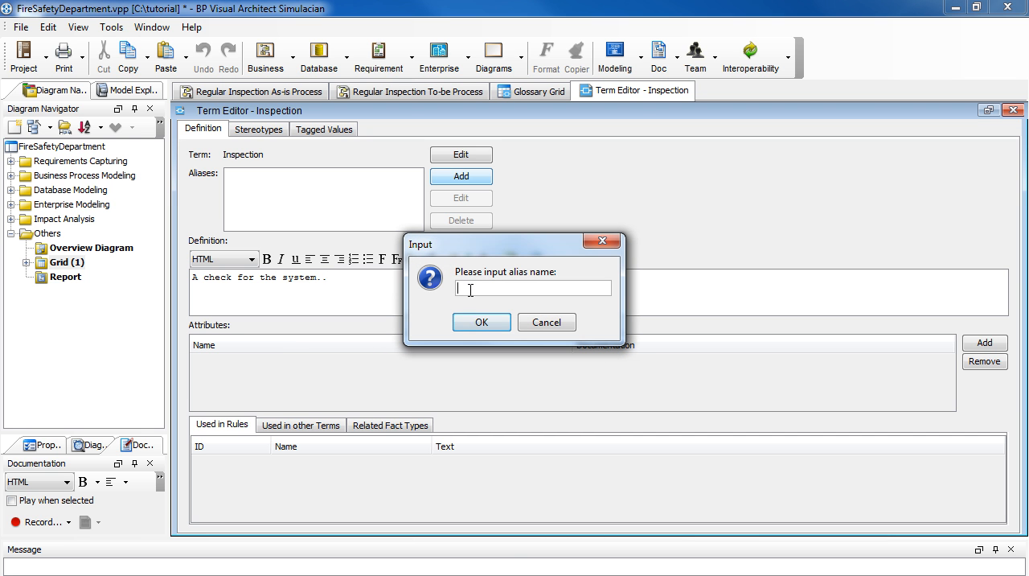
type("System checking")
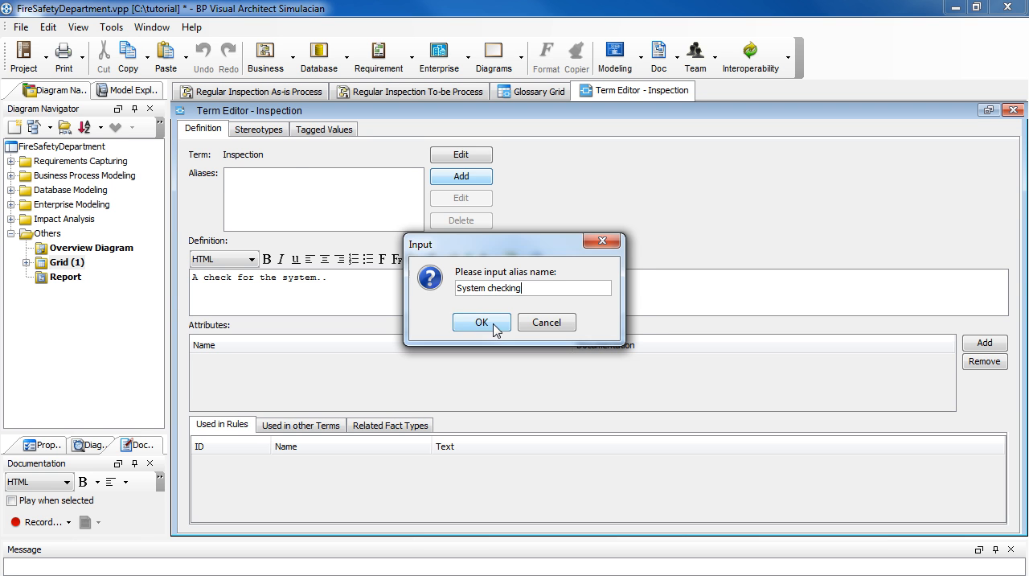
left_click(482, 322)
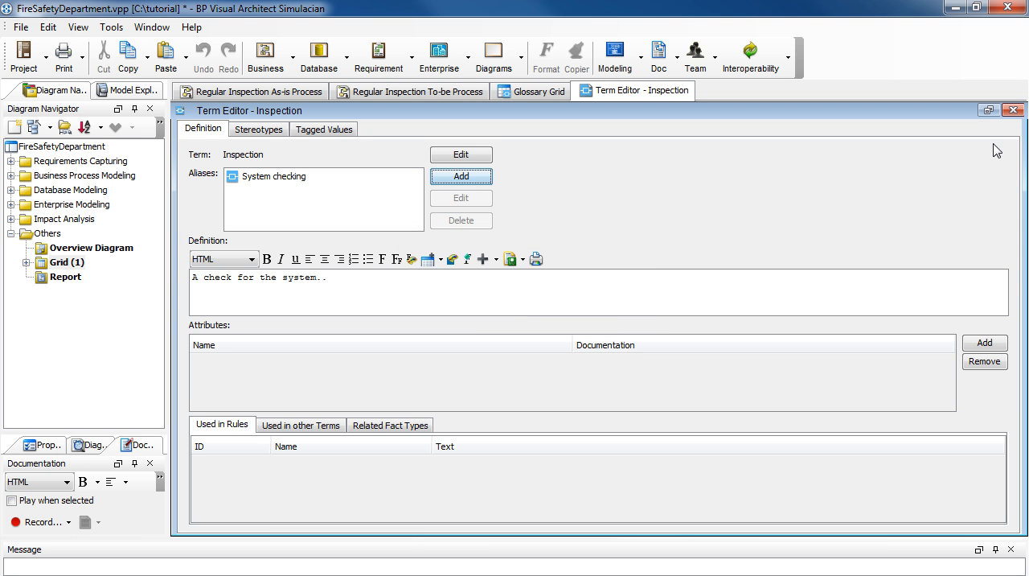
left_click(1013, 111)
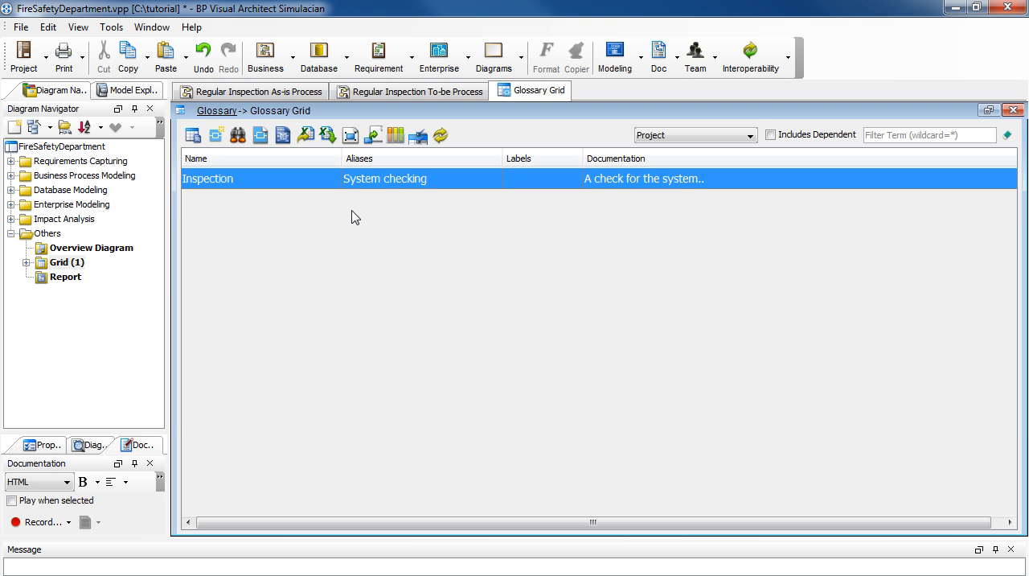
Step: Return to the Regular Inspection As-is Process diagram and add the "Supervisor" lane name to the glossary
left_click(309, 93)
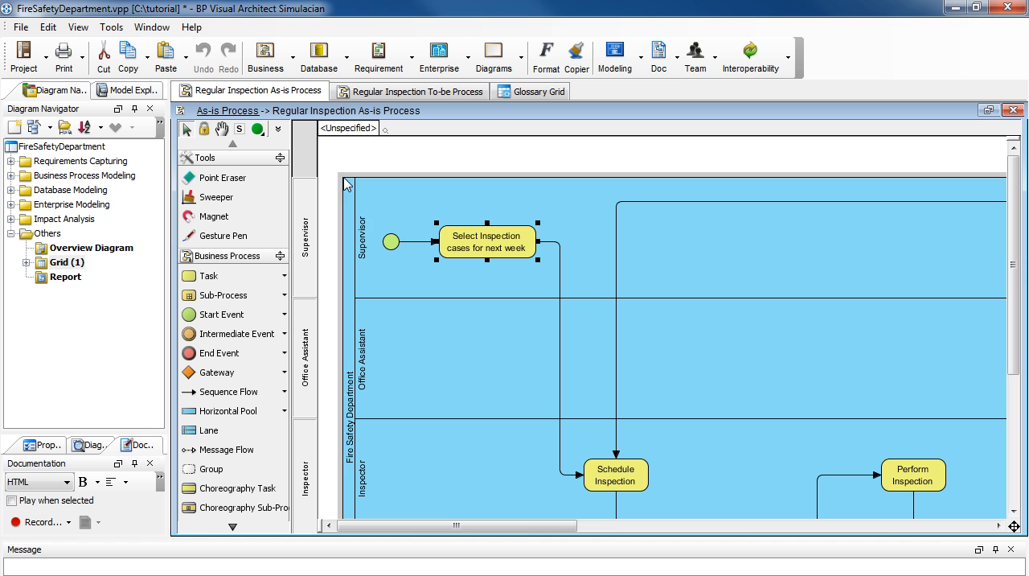
double_click(364, 257)
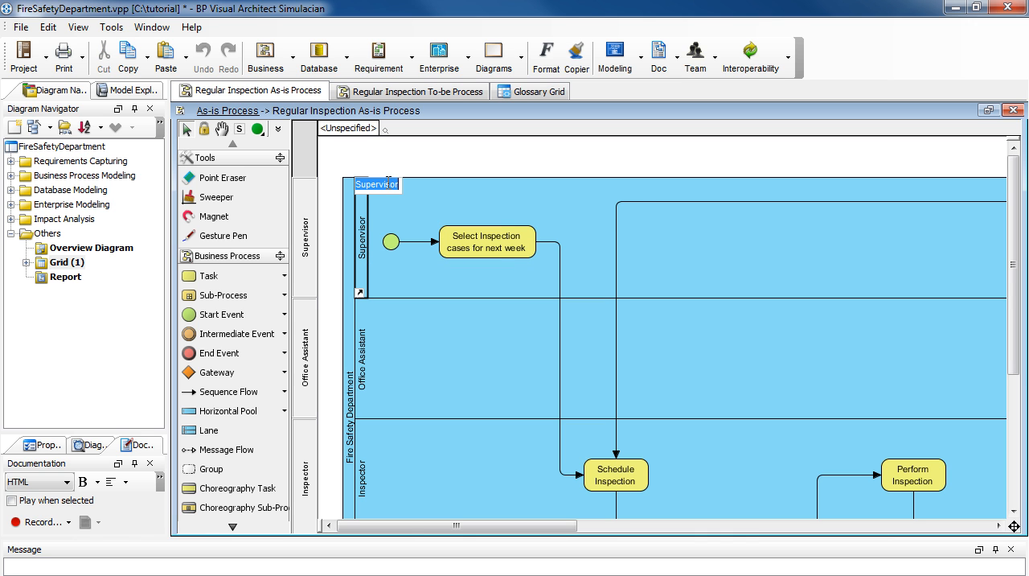
right_click(389, 184)
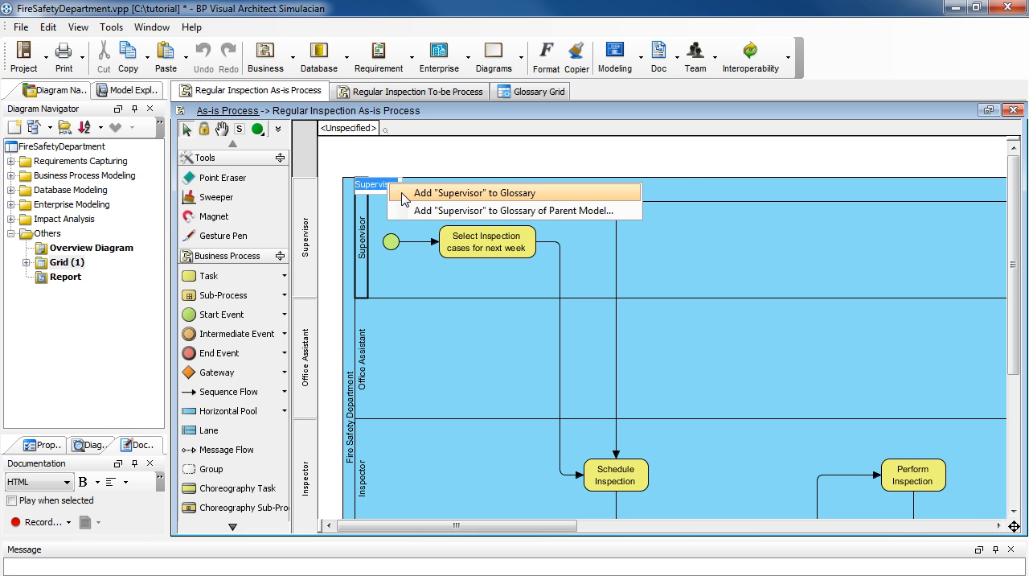
left_click(403, 194)
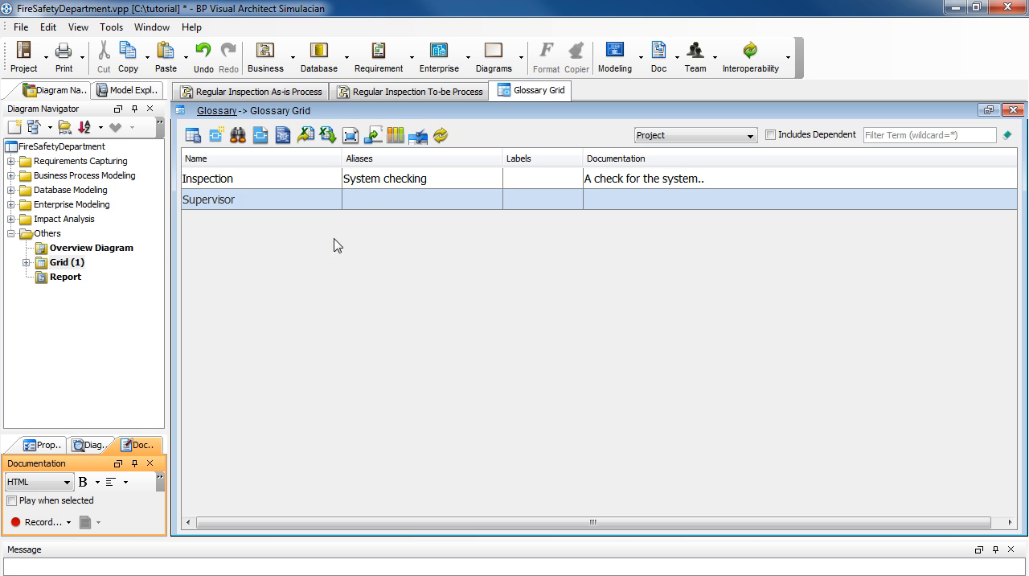
Step: Open the Supervisor term, define it as "In Charge person for the fire safety department" and close its editor
double_click(269, 200)
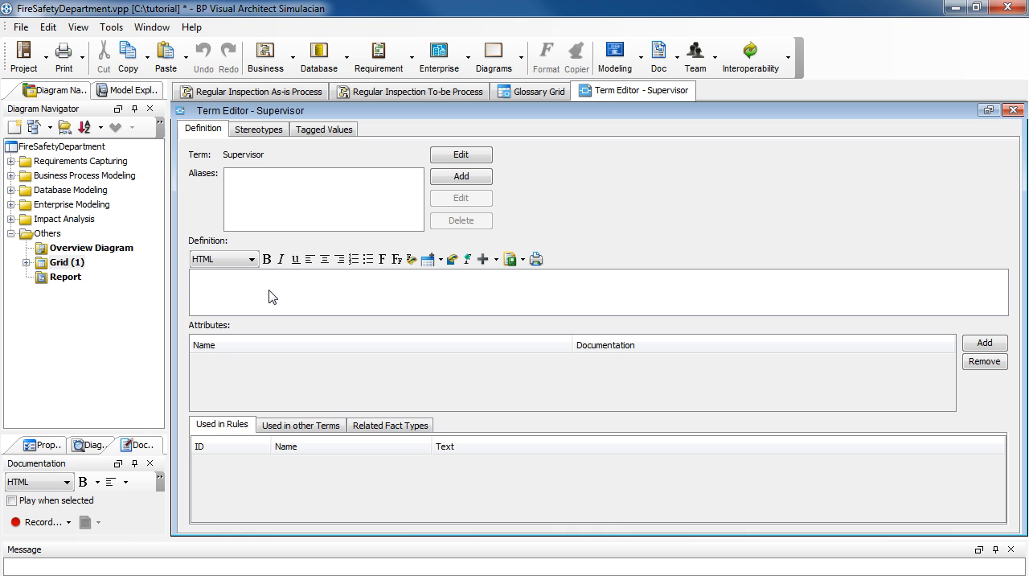
type("In Charge person for the fire safety department")
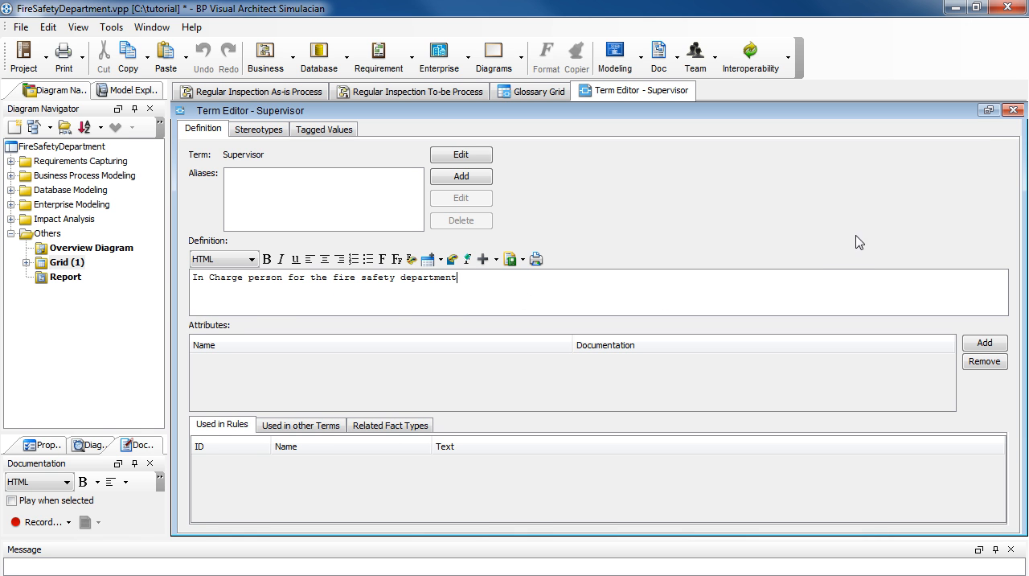
left_click(1013, 111)
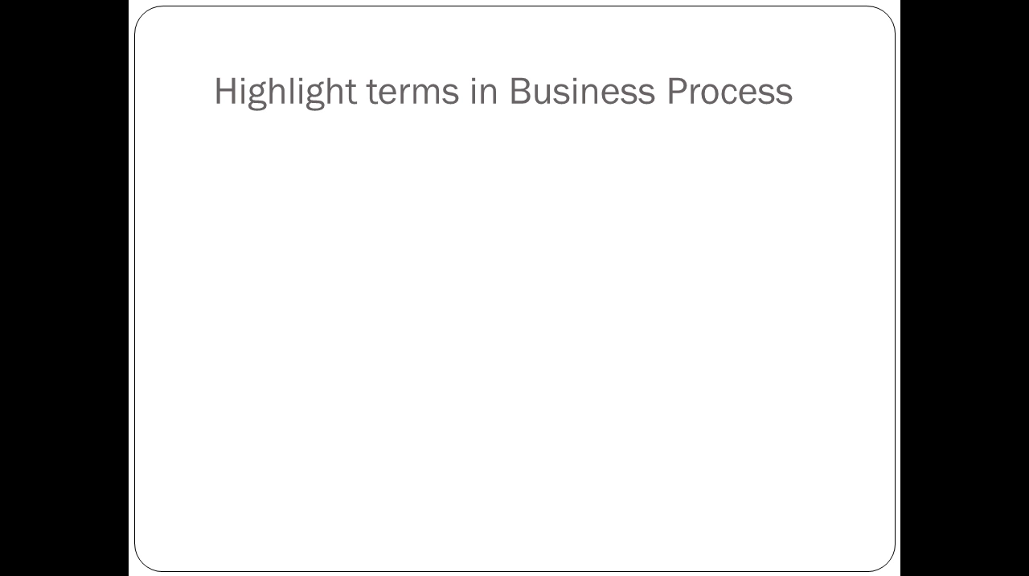
key("Right")
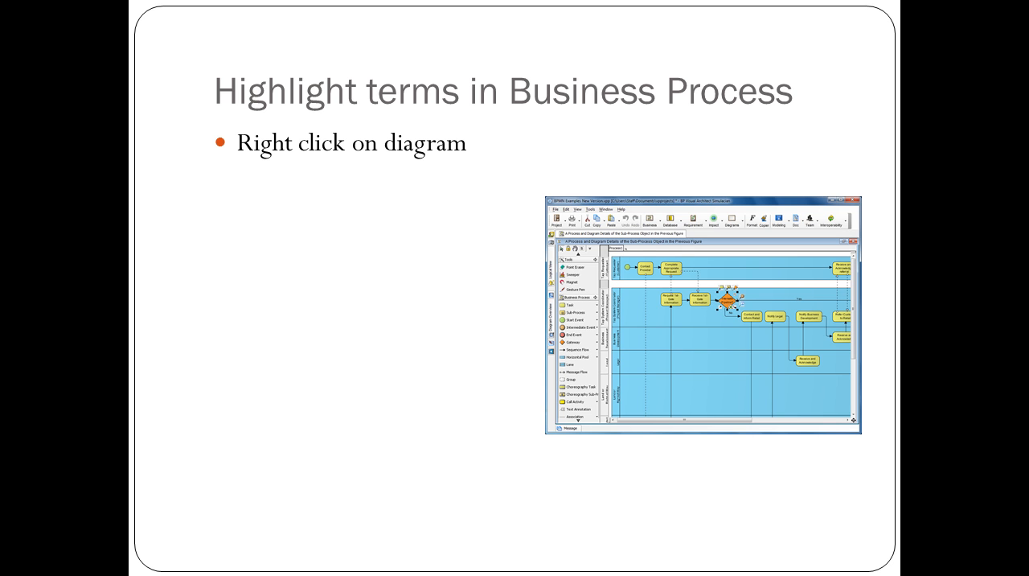
key("Right")
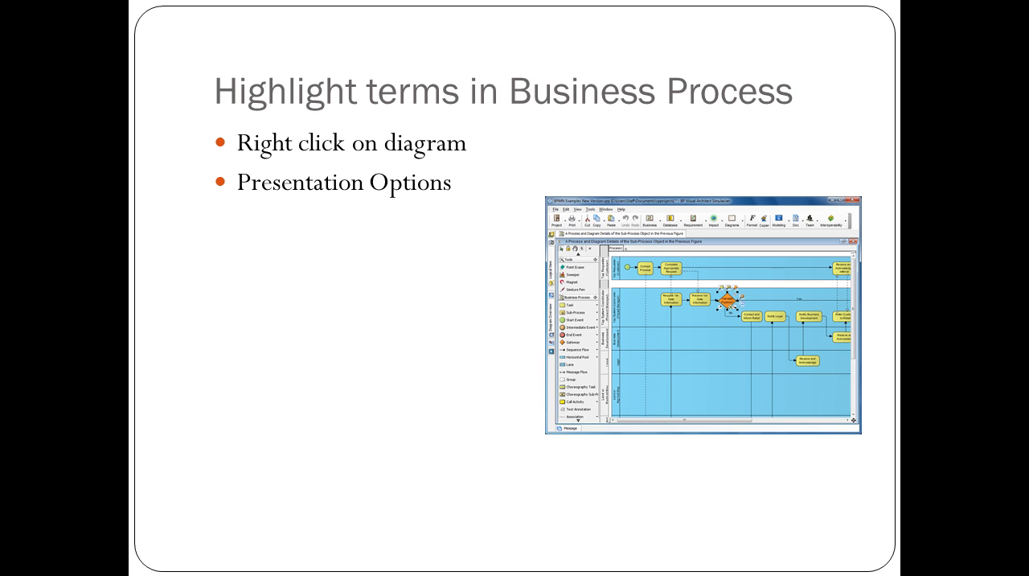
key("Right")
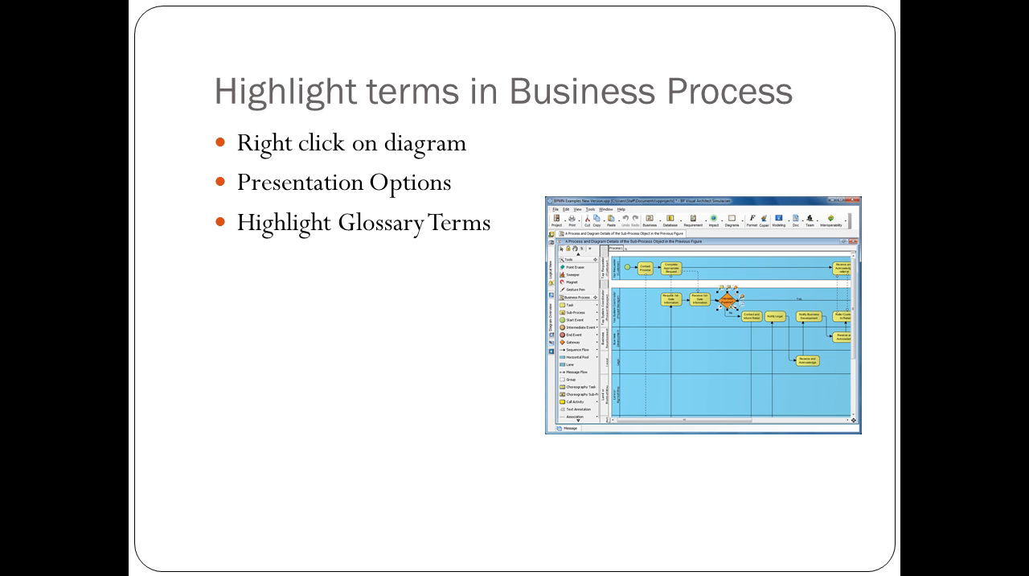
key("Right")
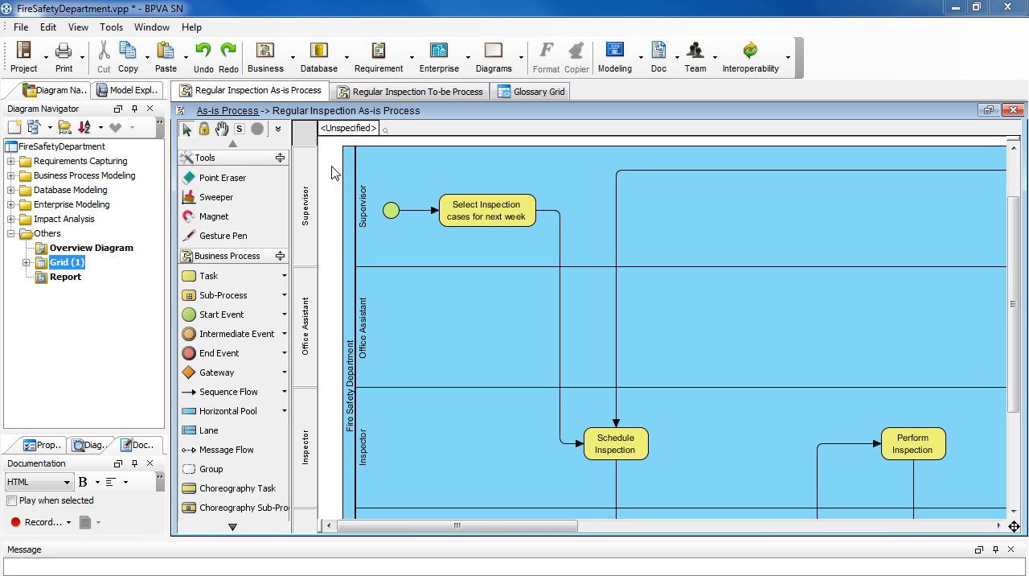
Step: Enable highlighting of glossary terms in the Regular Inspection As-is Process diagram
right_click(331, 154)
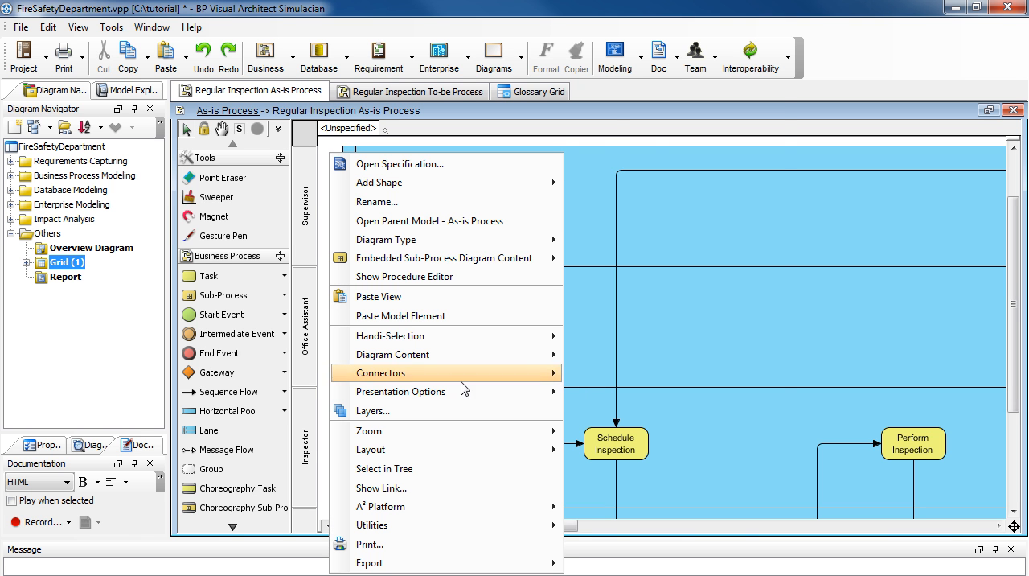
mouse_move(468, 394)
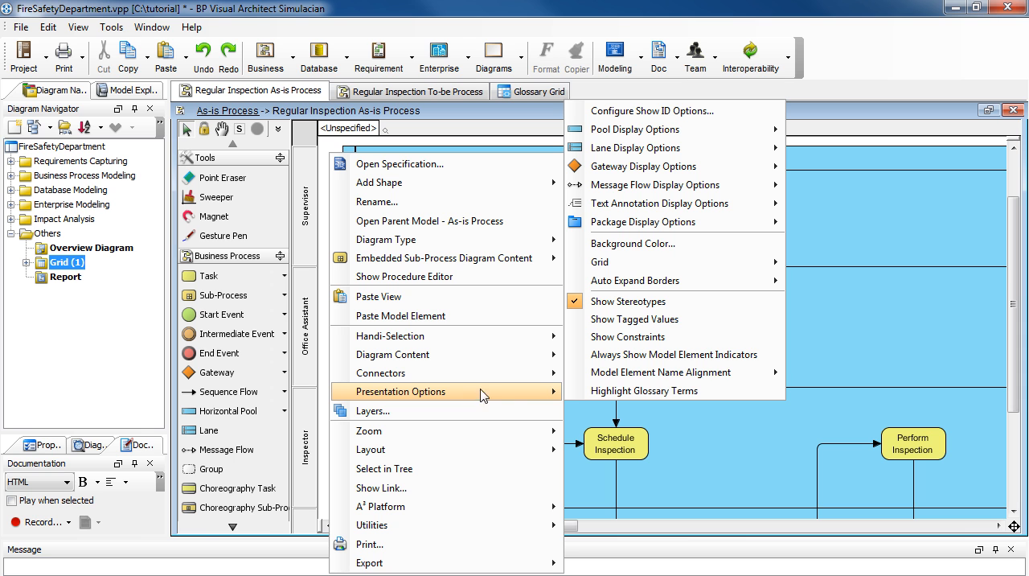
left_click(579, 392)
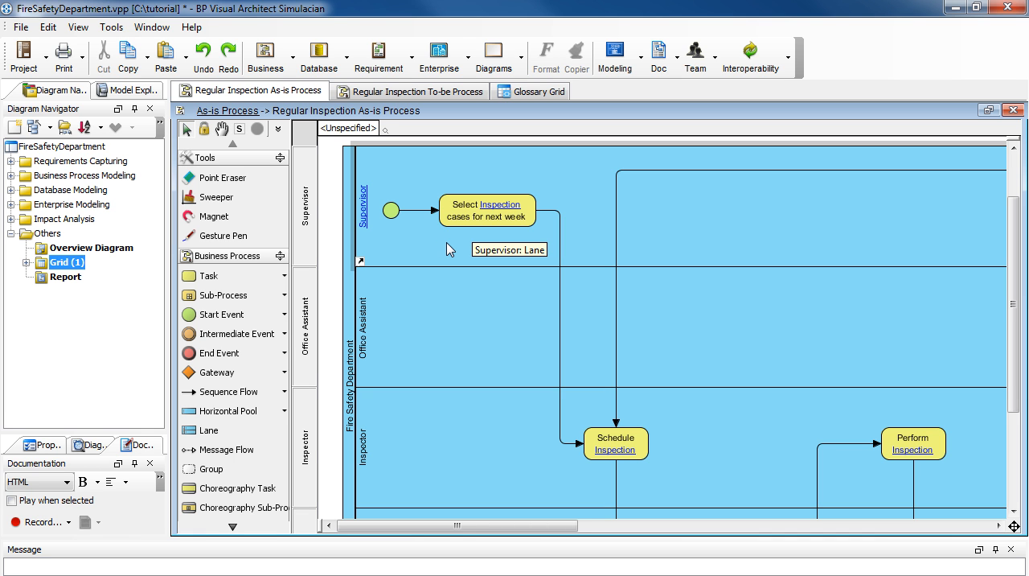
Step: Follow the "Inspection" link in the first task to its glossary entry, then open the Supervisor lane's glossary term from the diagram
left_click(493, 214, "ctrl")
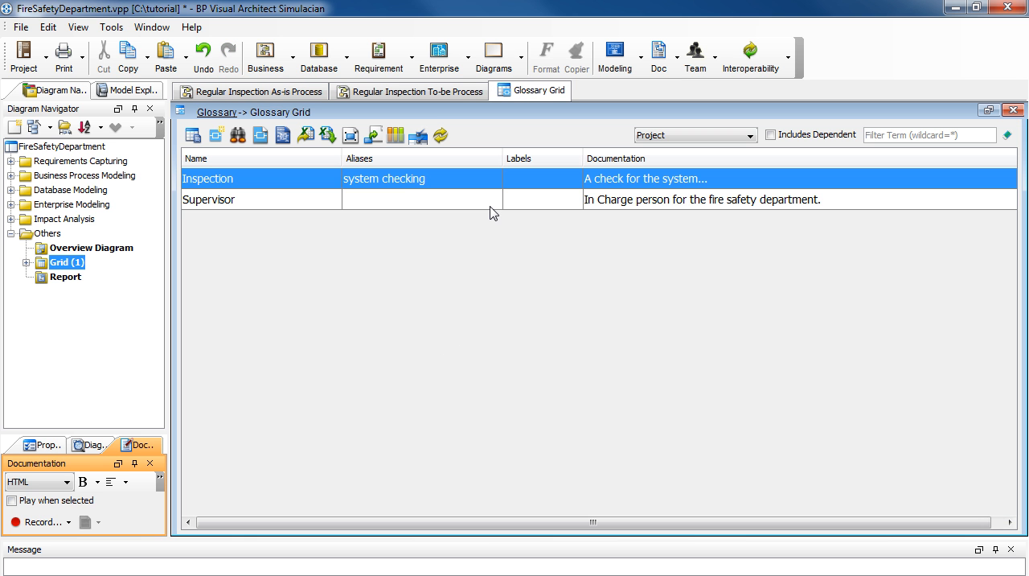
left_click(305, 93)
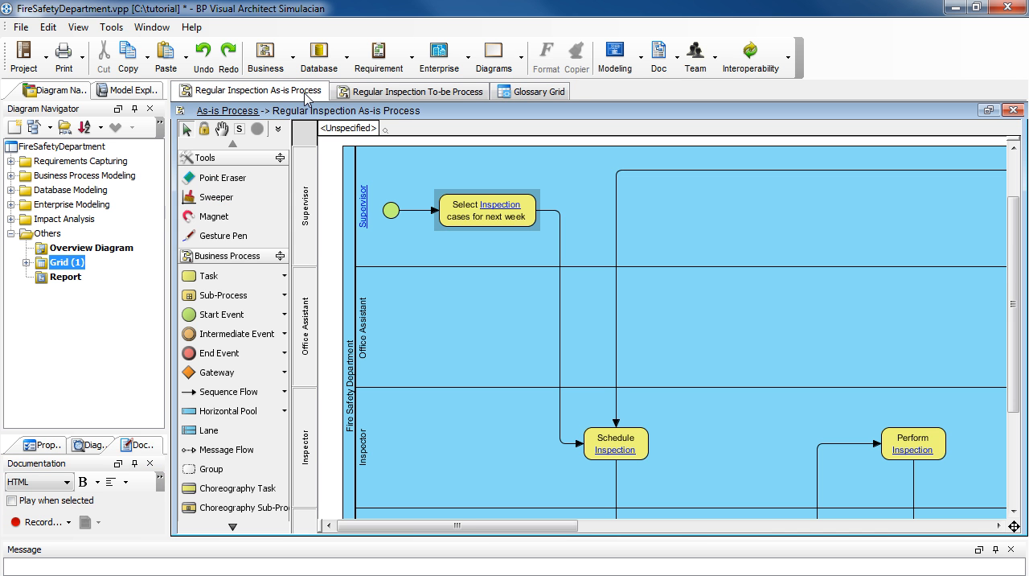
double_click(366, 228)
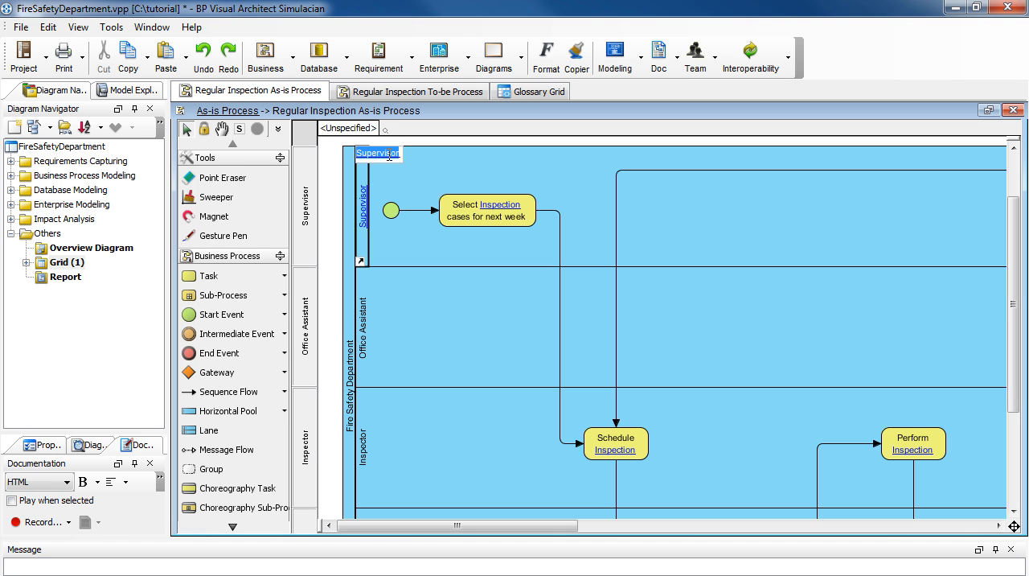
right_click(389, 153)
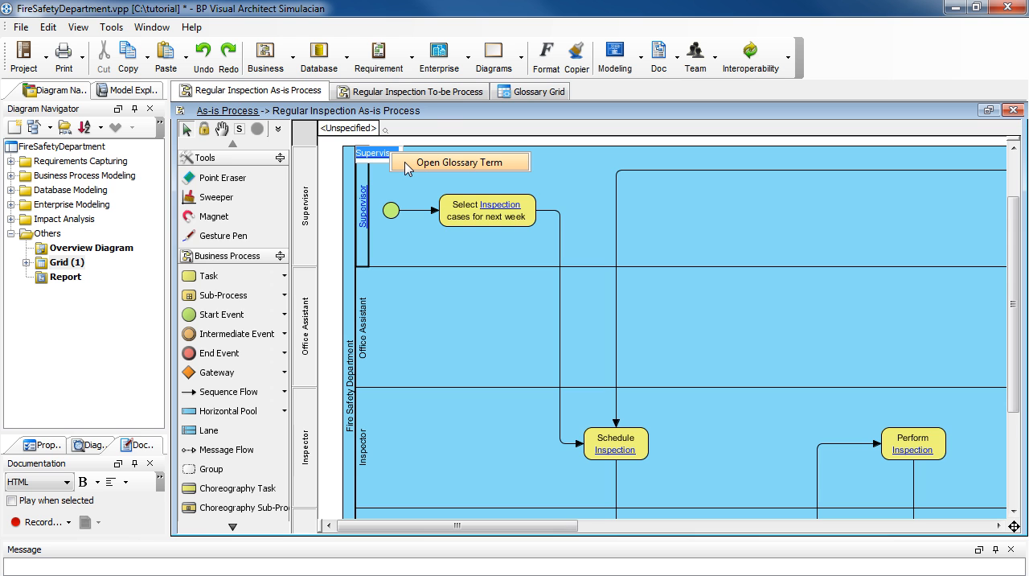
left_click(408, 165)
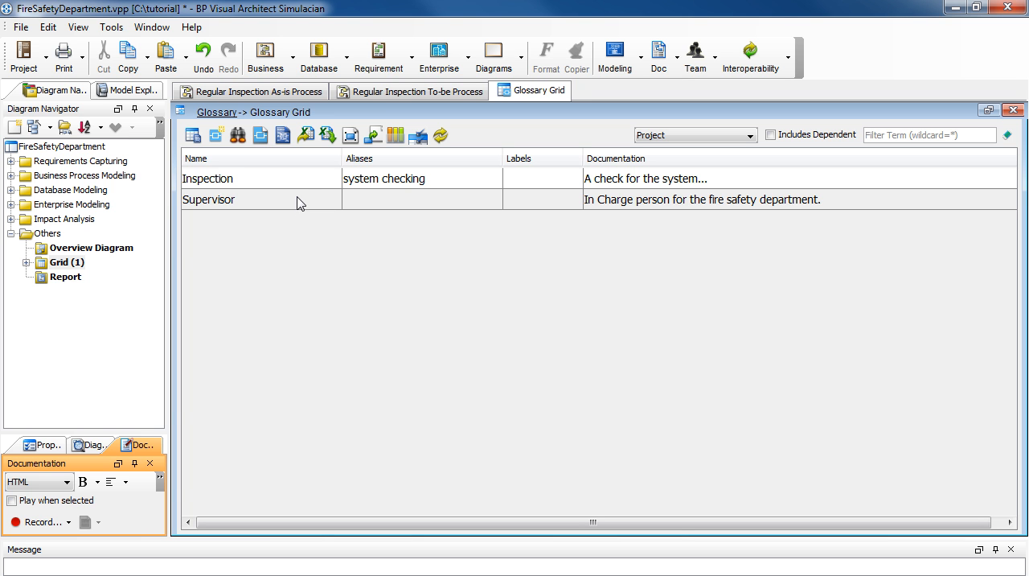
Step: Return to the Regular Inspection As-is Process diagram and sweep open space between the "Confirm inspection time with client" and "Print Inspection Report" tasks
left_click(299, 94)
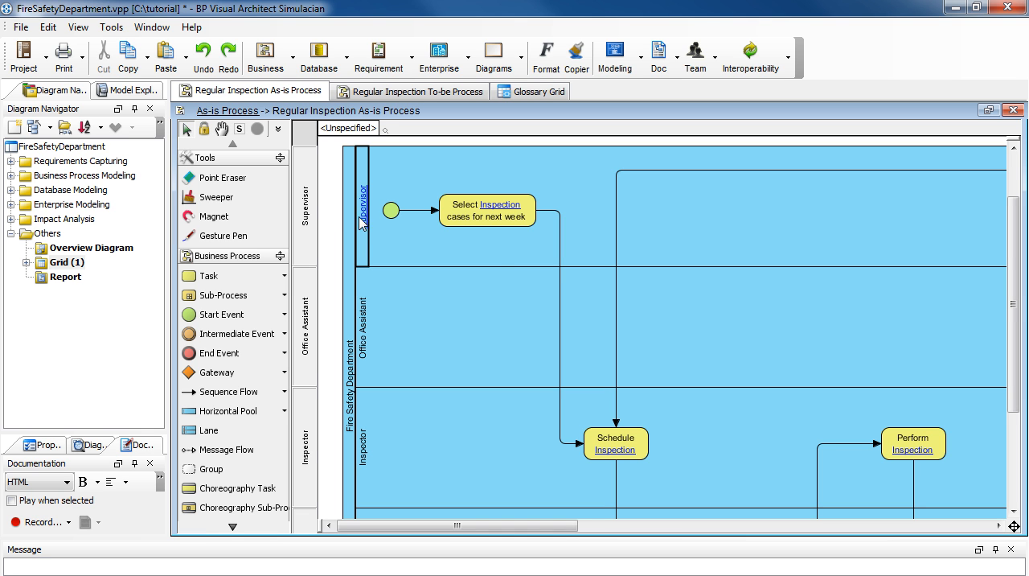
left_click_drag(1014, 360, 1012, 447)
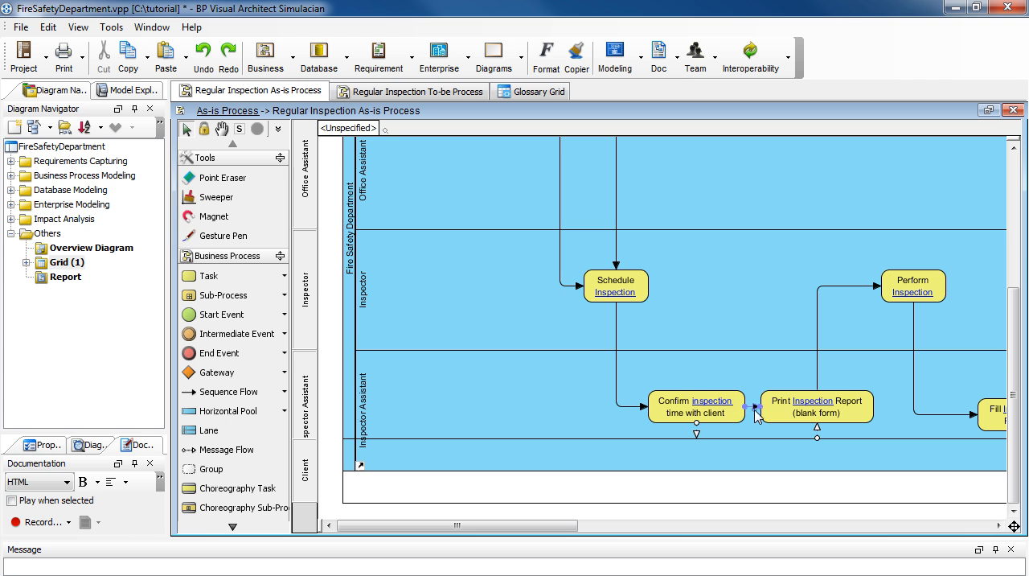
left_click(784, 413)
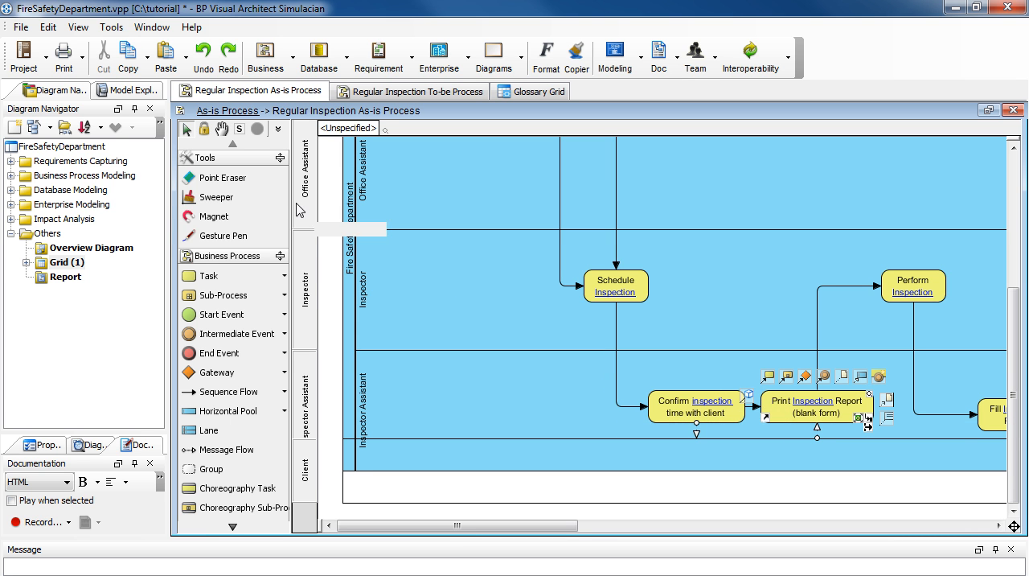
left_click(257, 201)
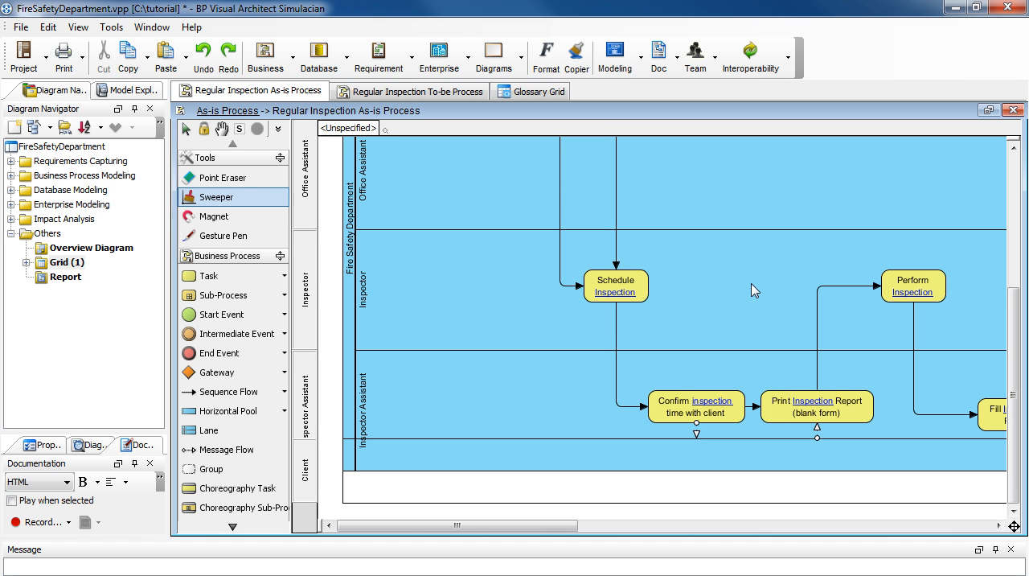
left_click_drag(748, 282, 878, 291)
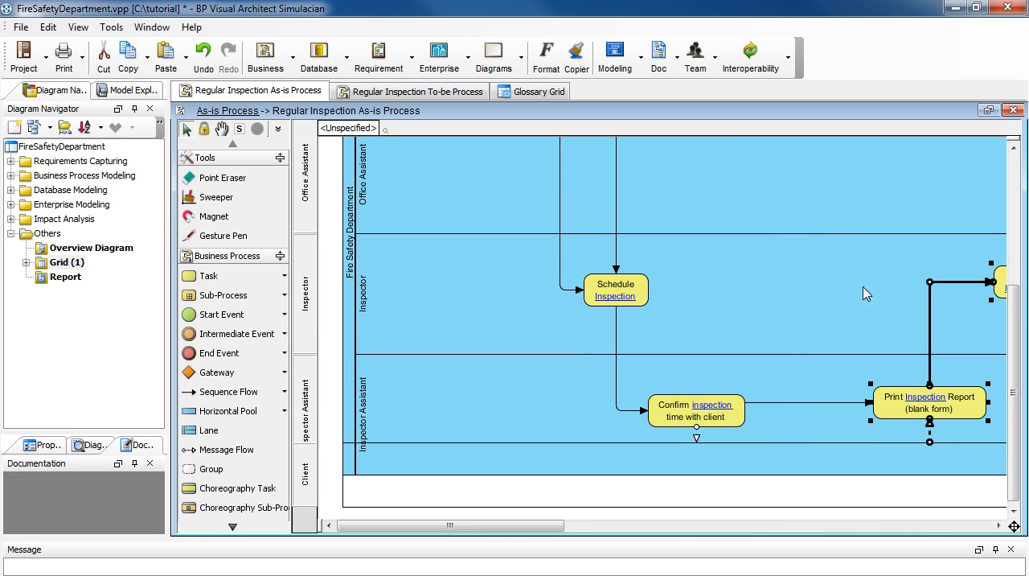
Step: Insert a task named "Prepare for system checking" into the sequence flow between "Confirm inspection time with client" and "Print Inspection Report"
left_click(822, 403)
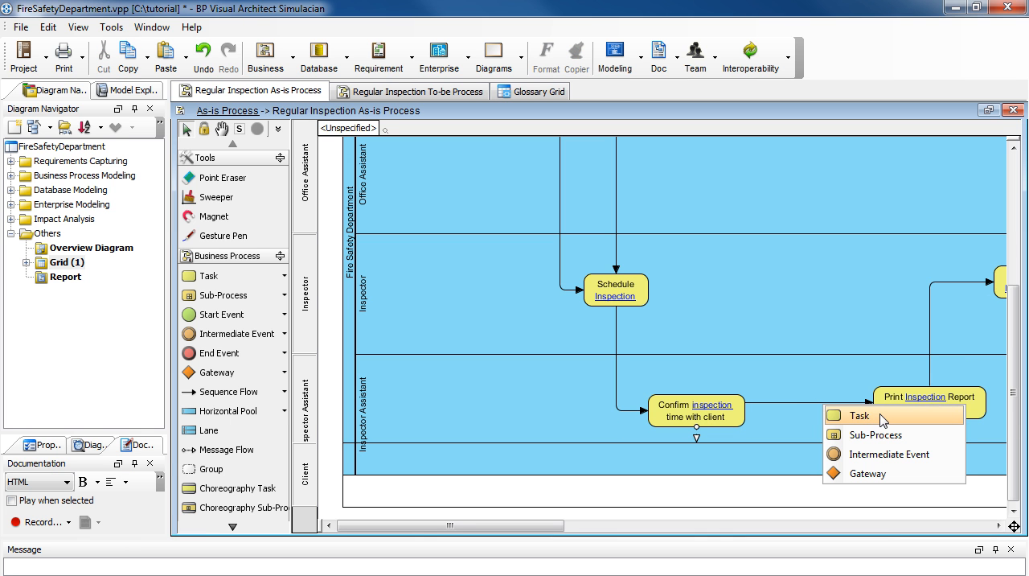
left_click(881, 415)
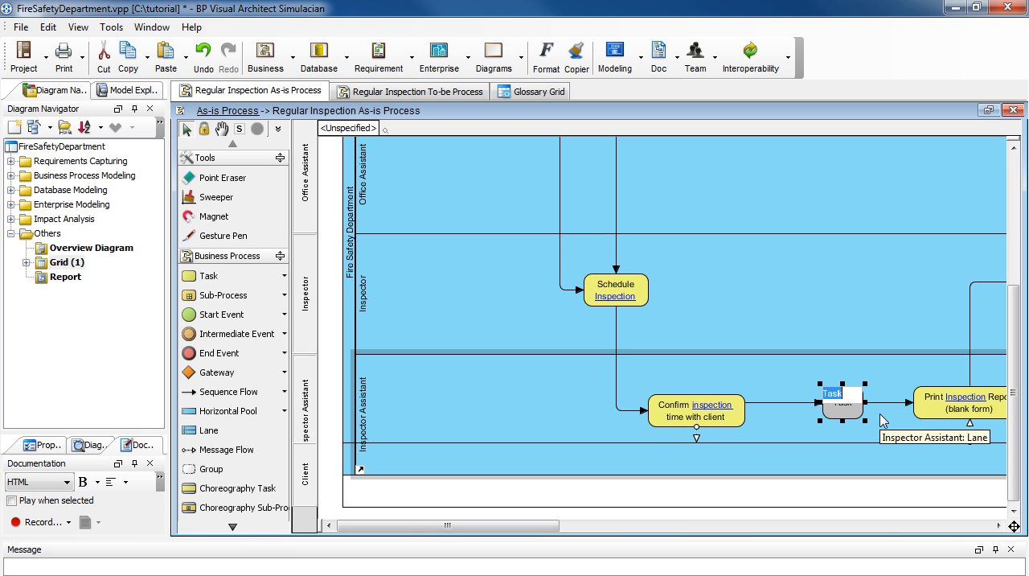
type("Prepare for ")
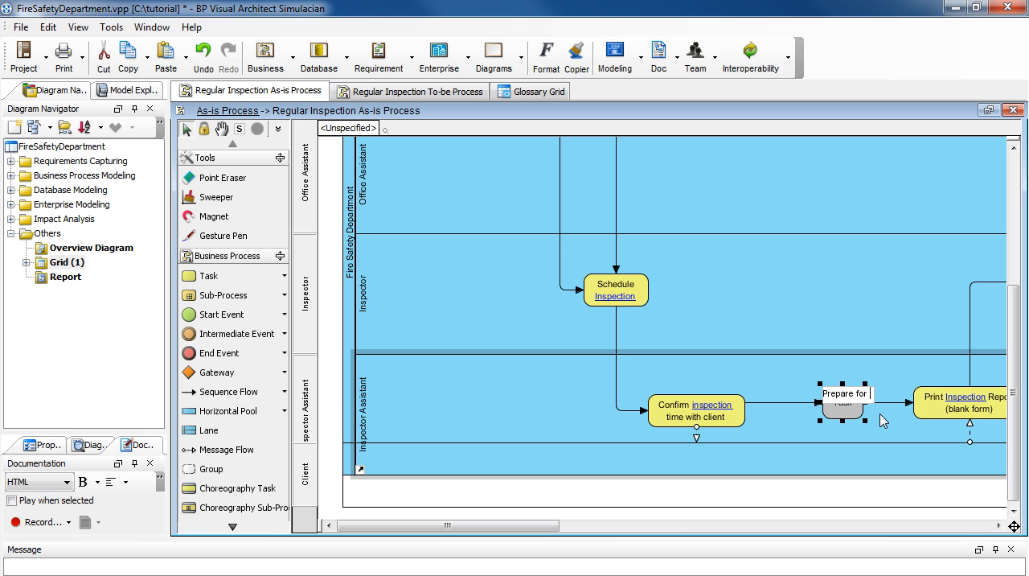
type("inspection")
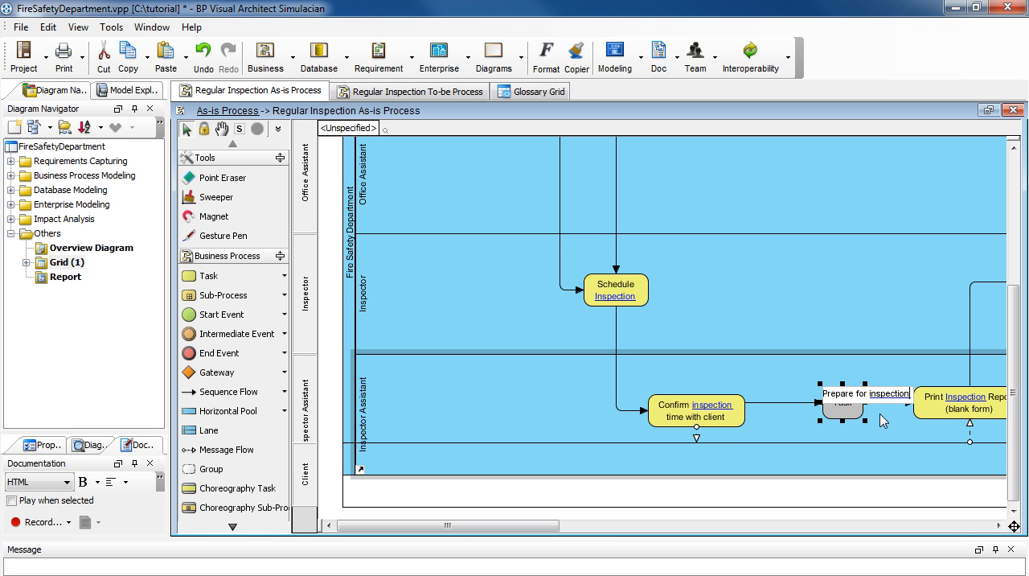
key("BackSpace")
key("BackSpace")
key("BackSpace")
key("BackSpace")
key("BackSpace")
key("BackSpace")
key("BackSpace")
key("BackSpace")
key("BackSpace")
key("BackSpace")
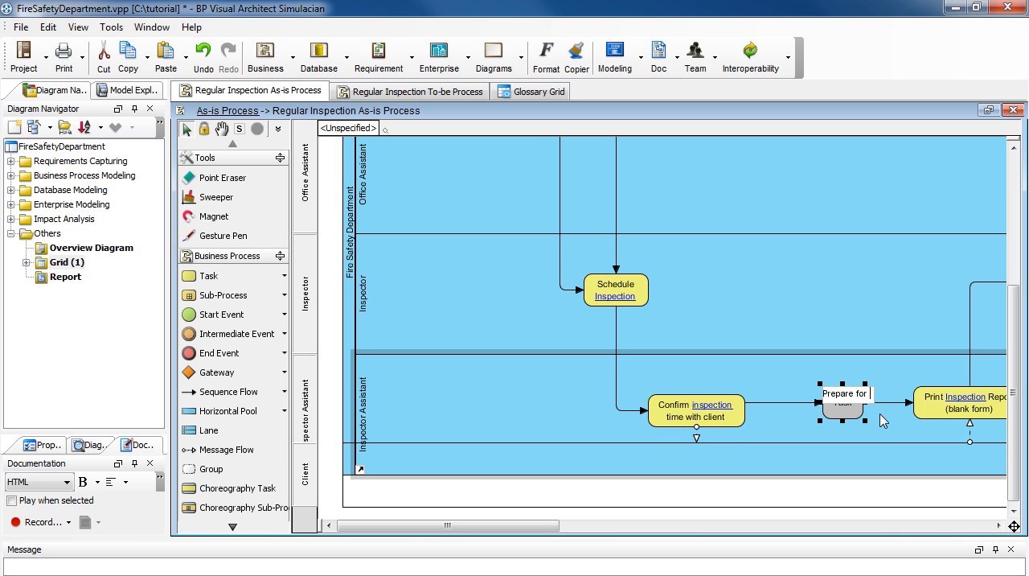
type("system checking")
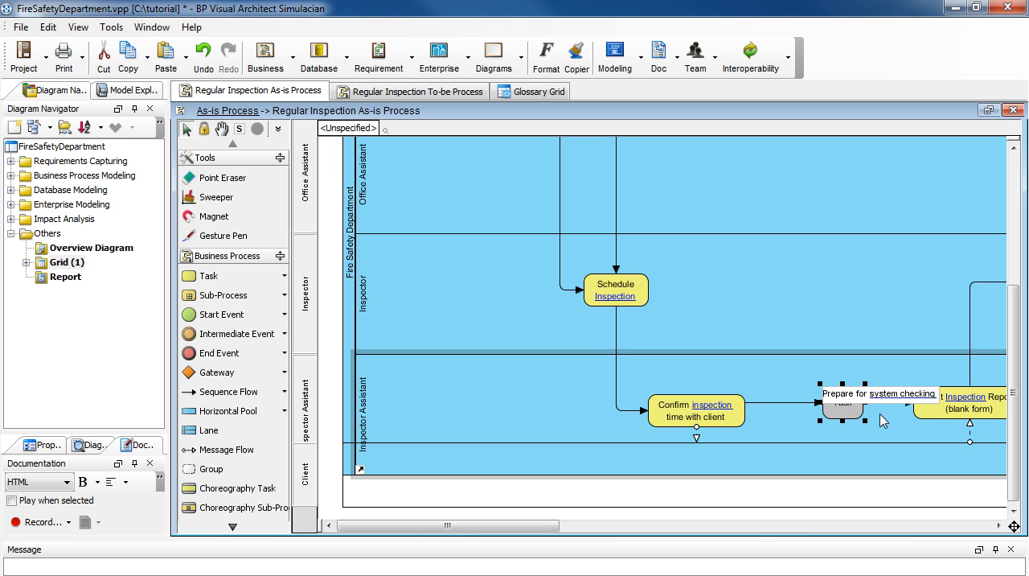
key("Return")
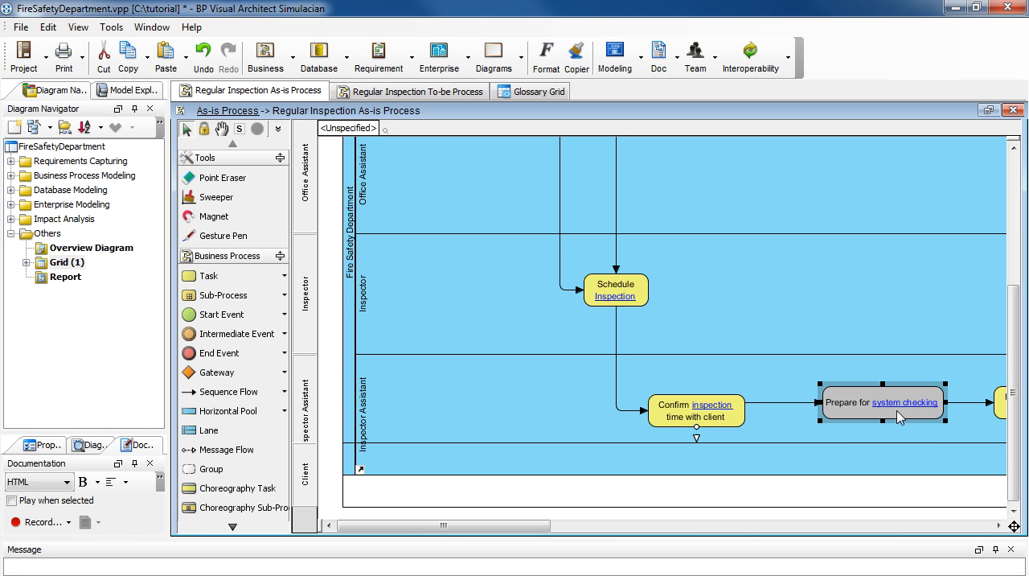
mouse_move(901, 415)
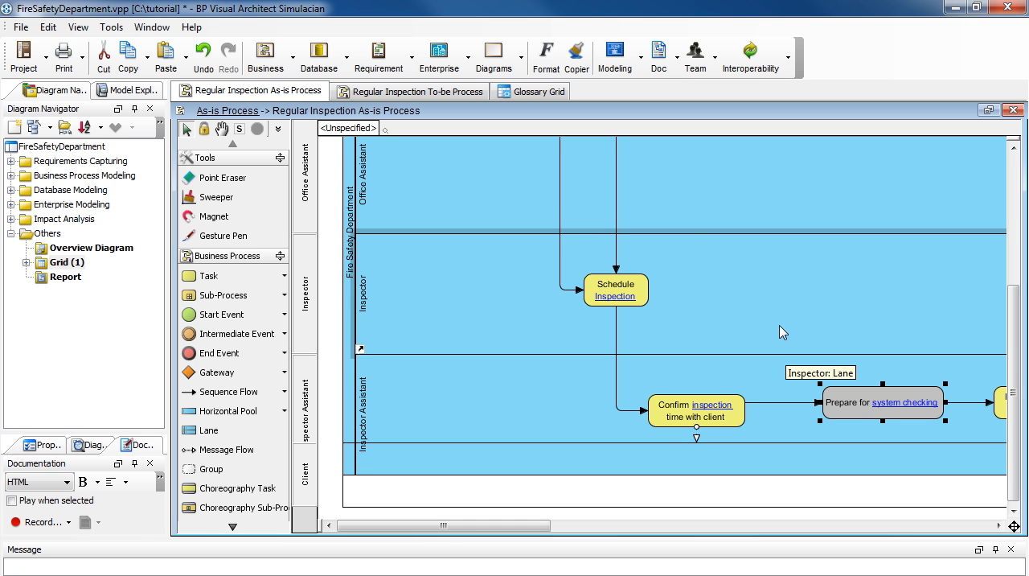
Step: Open the Inspection term from the Glossary Grid, add the alias "monitor system" and close its editor
left_click(559, 95)
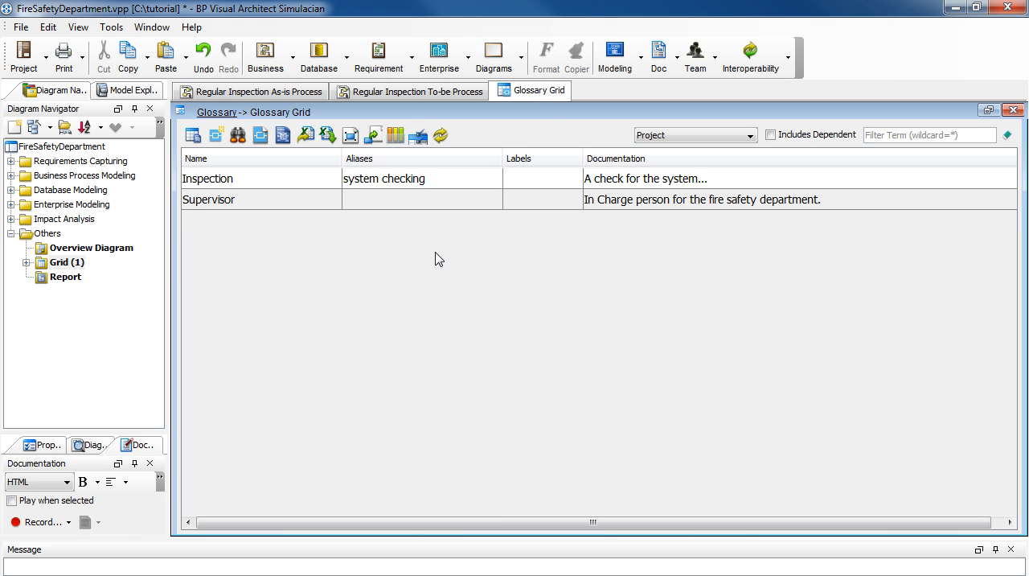
double_click(322, 183)
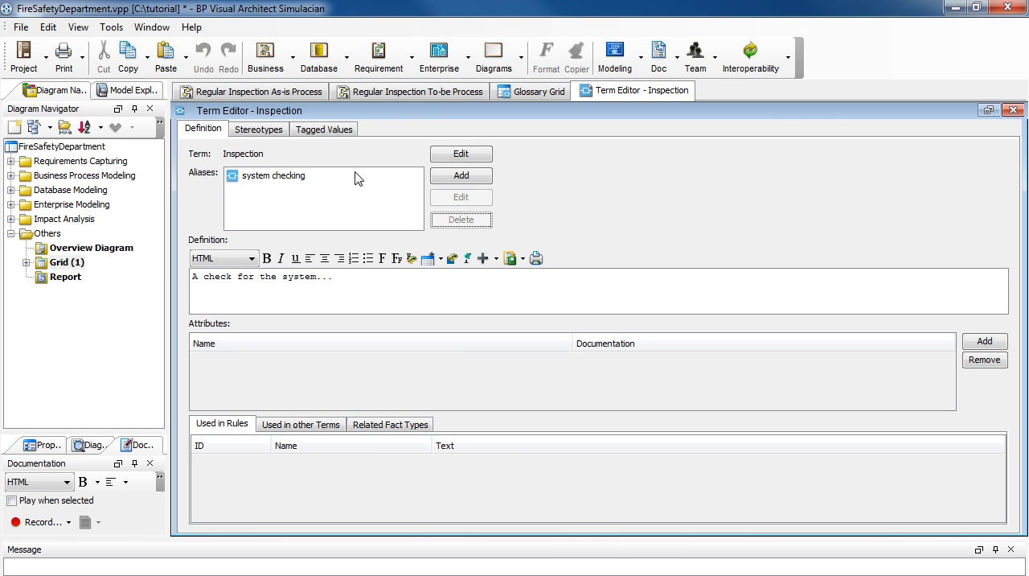
left_click(445, 176)
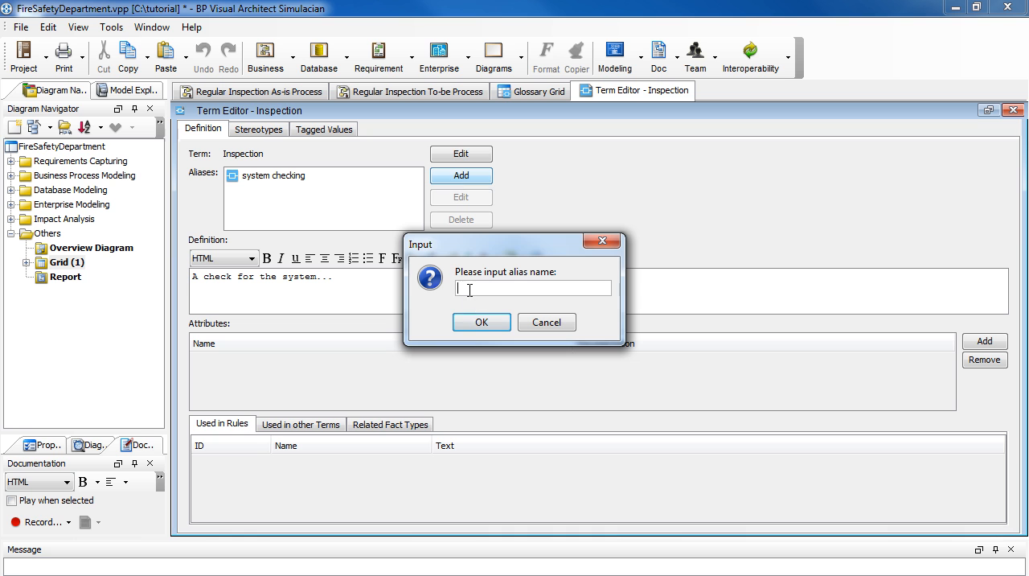
type("monitor system")
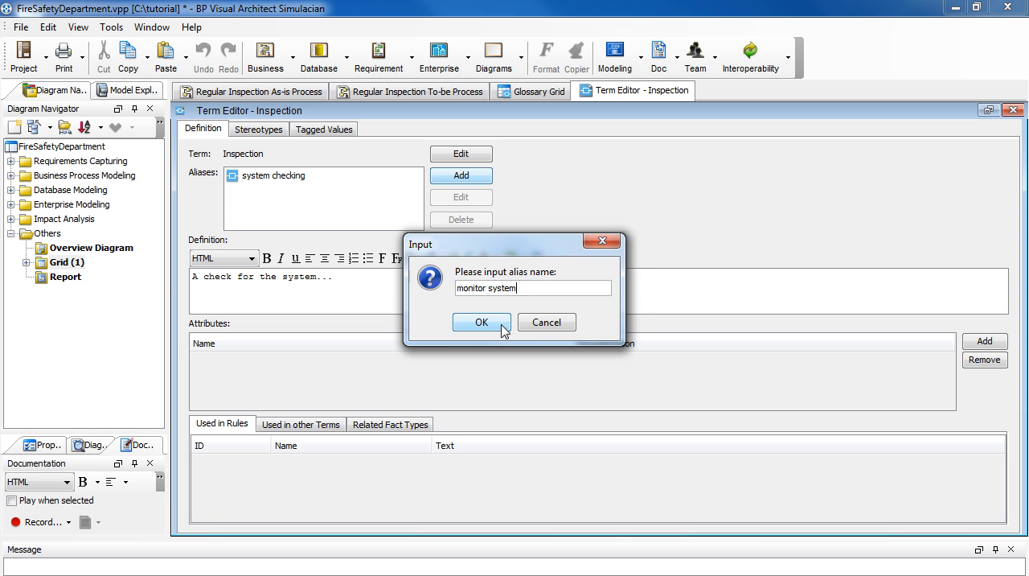
left_click(474, 322)
left_click(1014, 110)
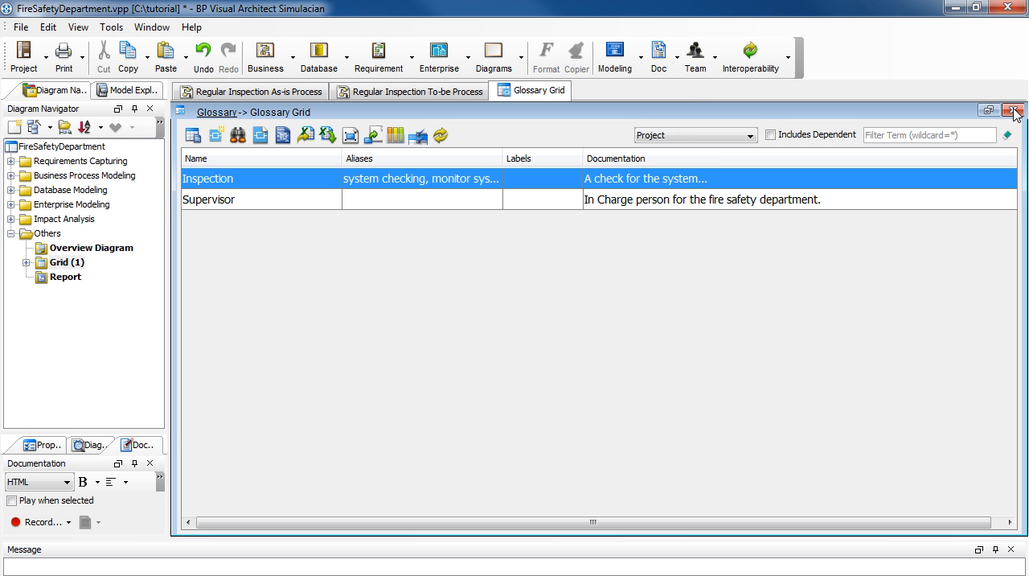
Step: Go back to the Regular Inspection As-is Process diagram and sweep open more space after the "Prepare for system checking" task
left_click(288, 93)
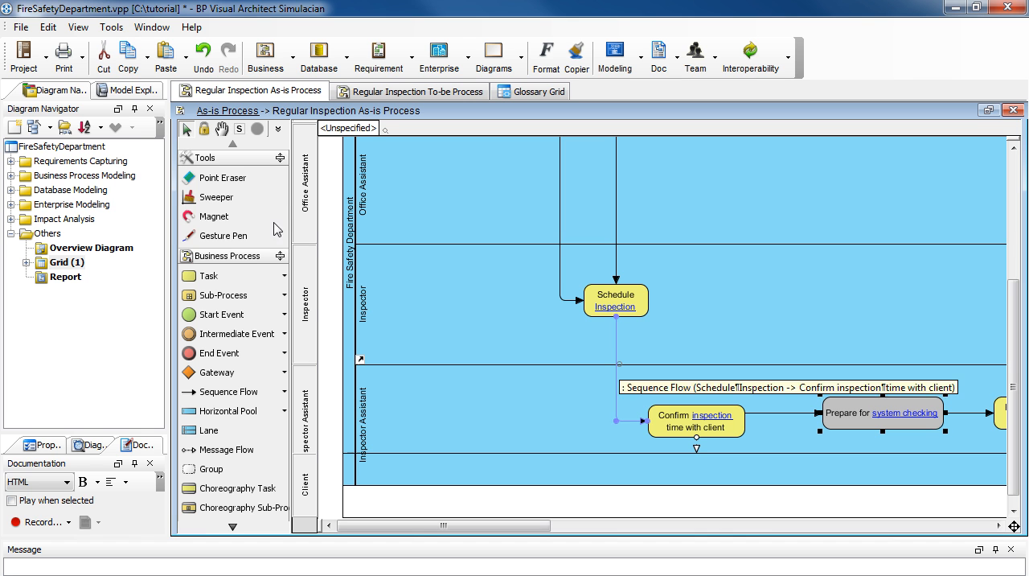
left_click(241, 198)
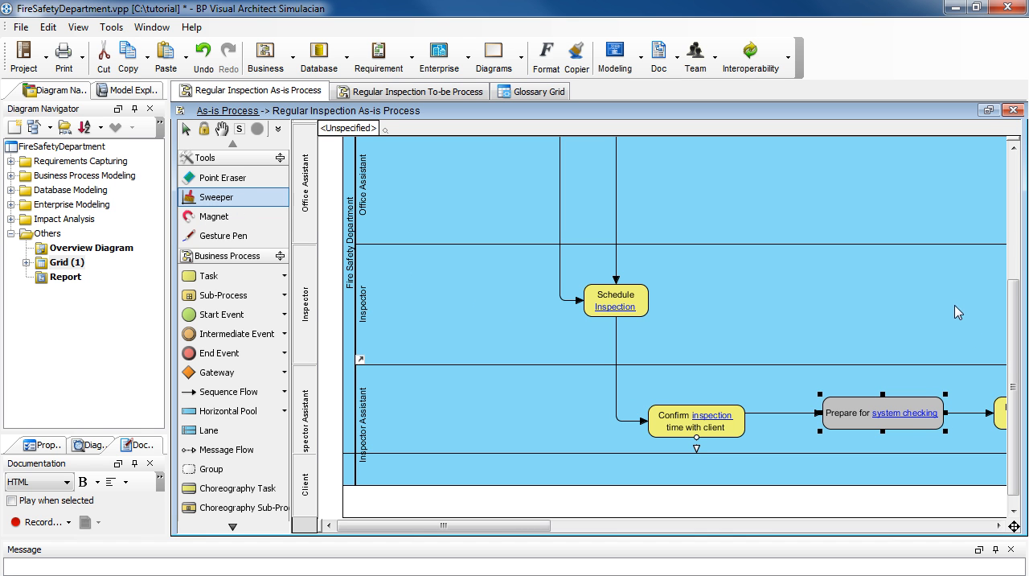
mouse_move(956, 309)
left_mouse_down()
mouse_move(1002, 327)
mouse_move(951, 326)
left_mouse_up()
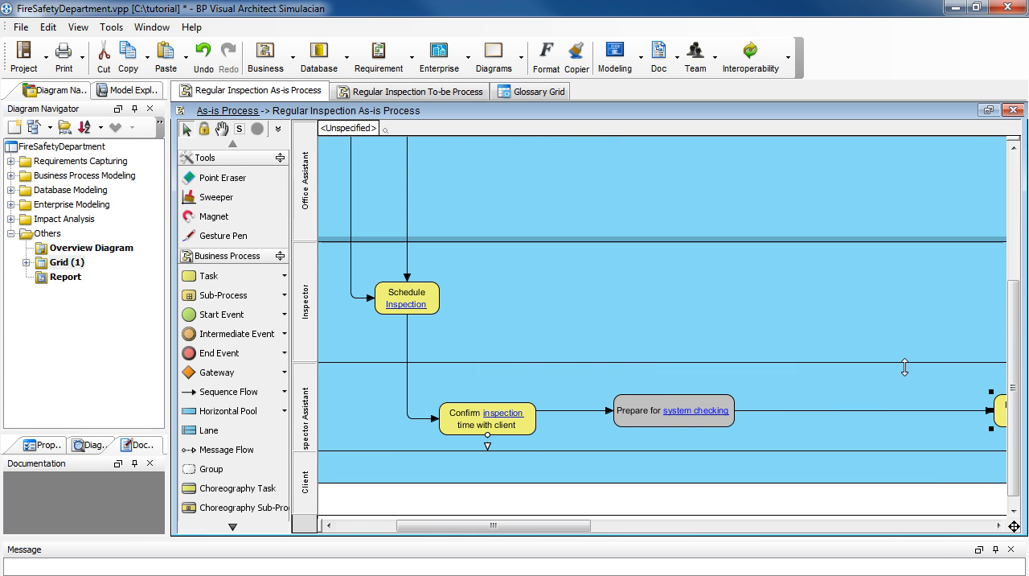
Step: Insert a task named "monitor system" into the sequence flow following "Prepare for system checking"
left_click(843, 417)
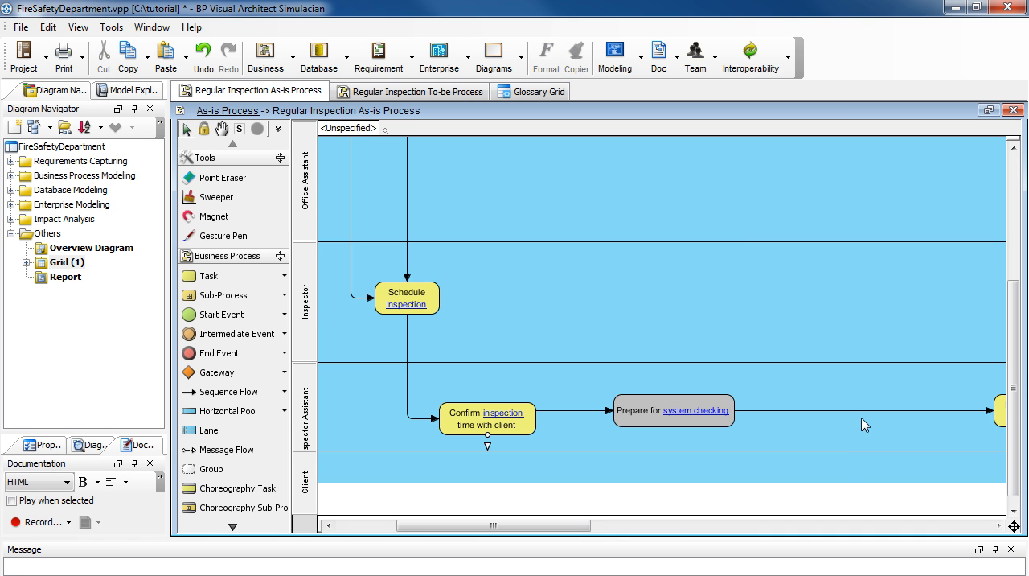
left_click(861, 418)
left_click(923, 430)
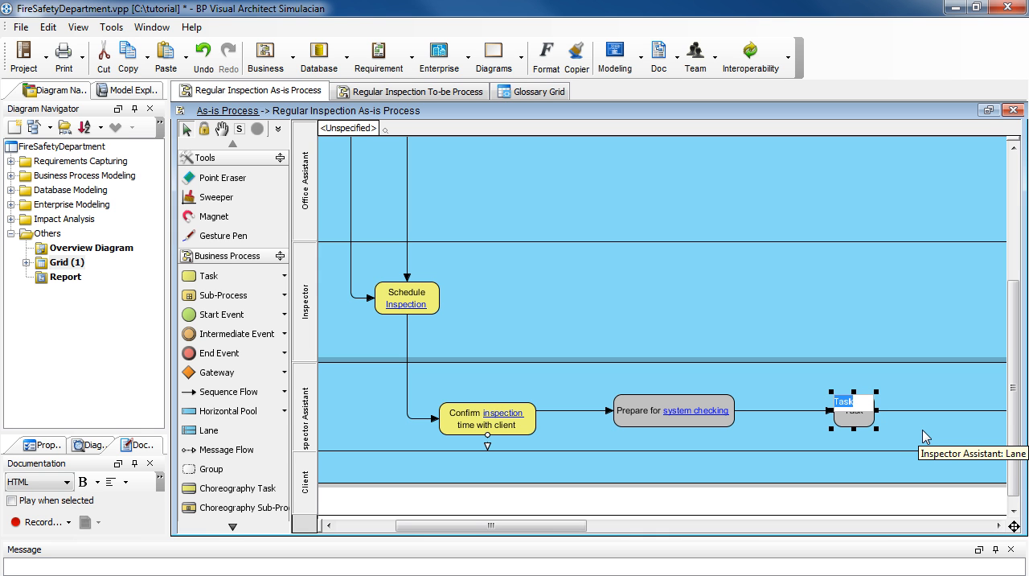
type("monitor")
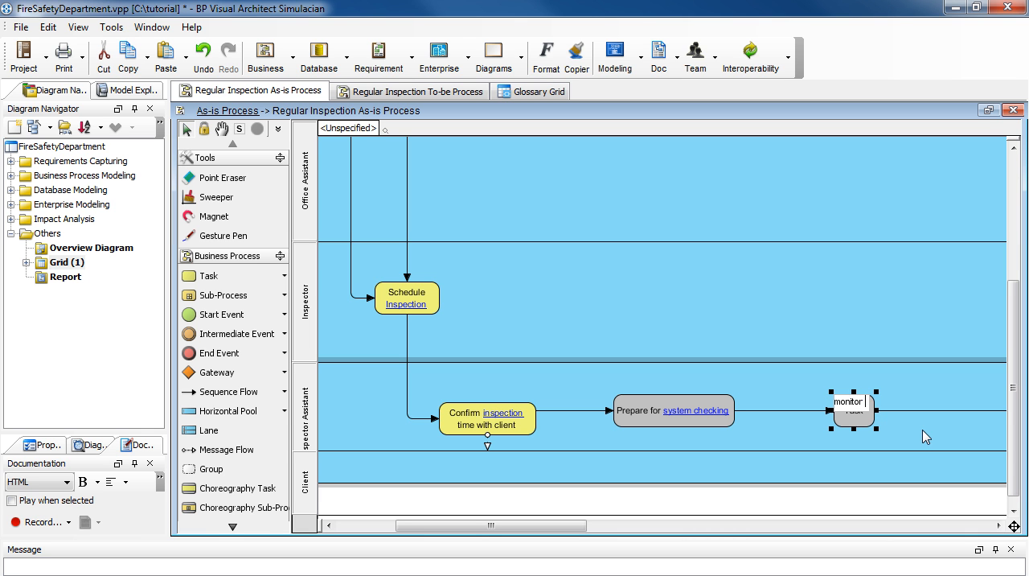
type(" system")
key("Return")
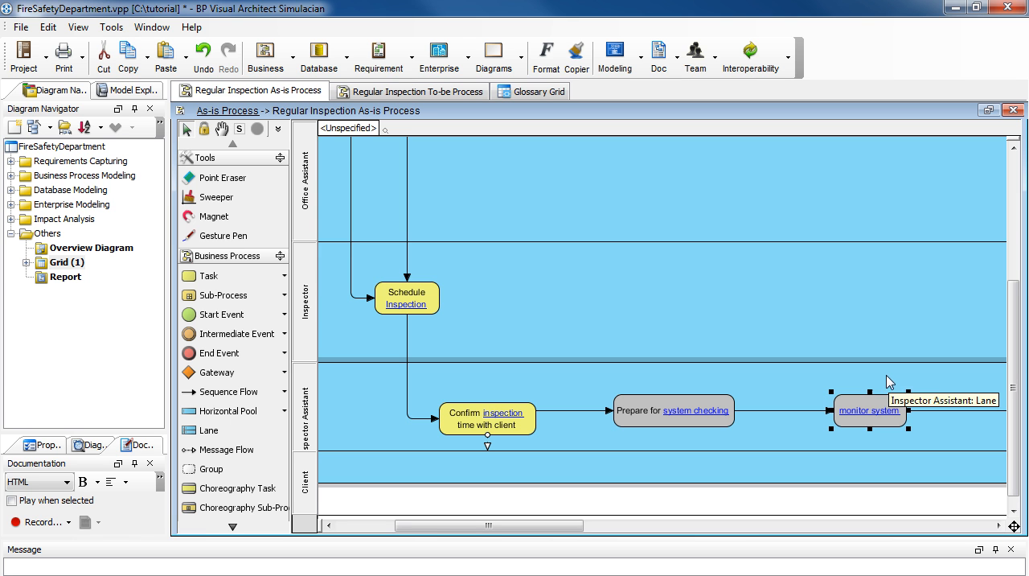
mouse_move(877, 405)
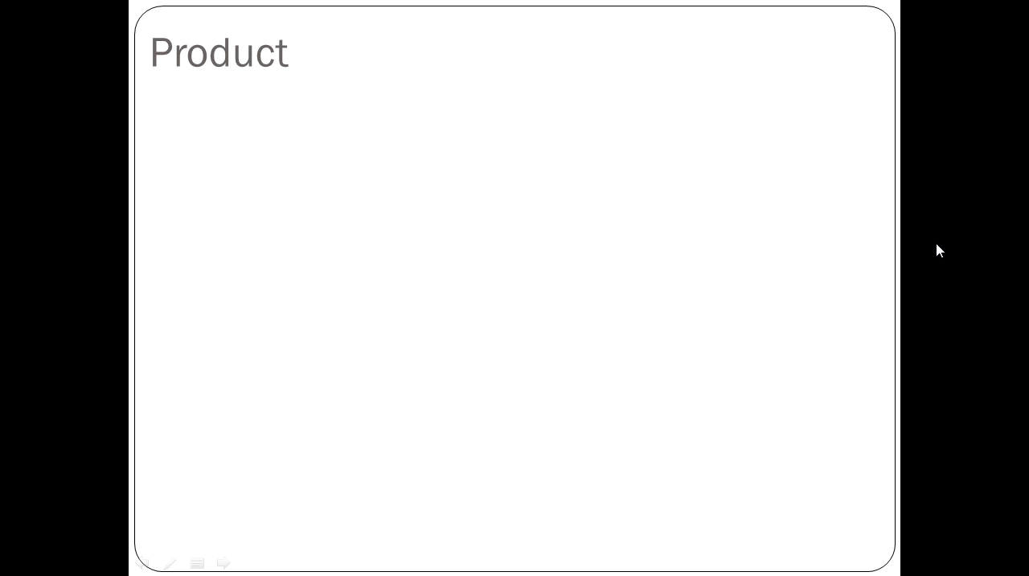
left_click(937, 244)
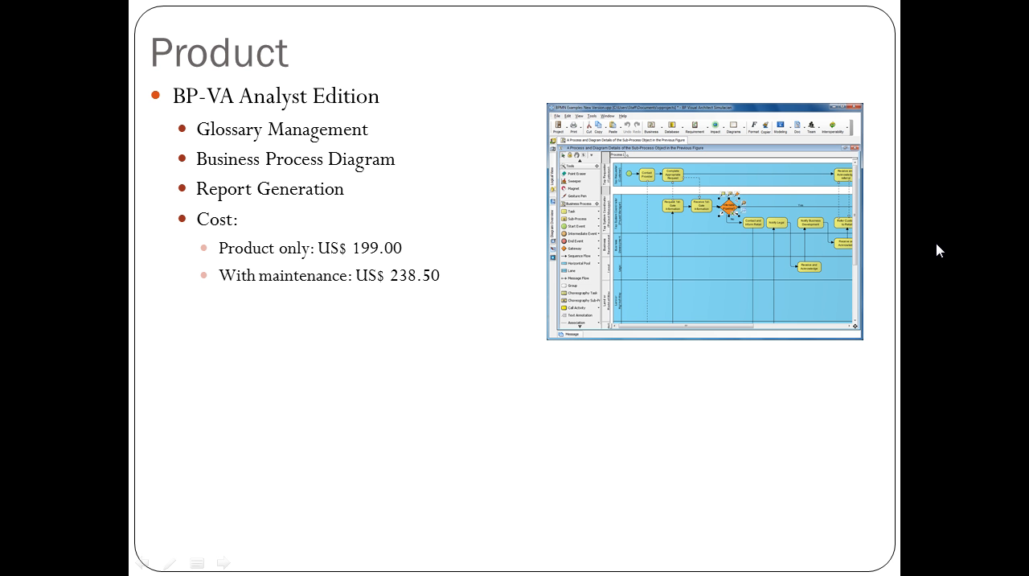